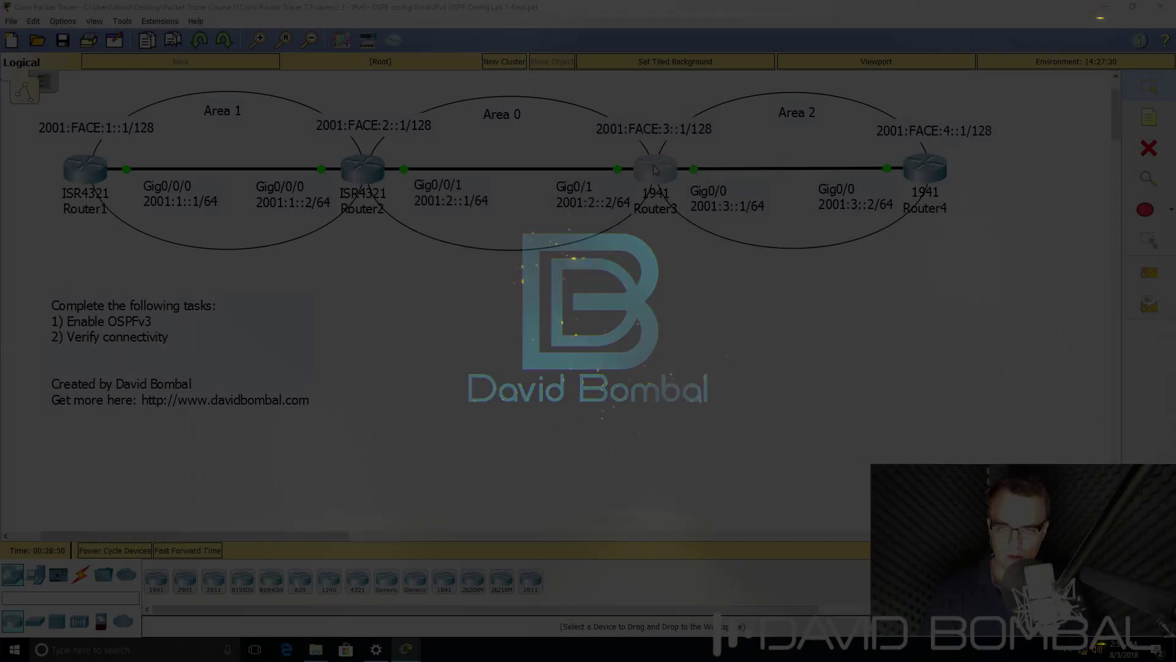
Open Router3's command line and move its window to the lower left, widened.
left_click(656, 170)
left_click(502, 160)
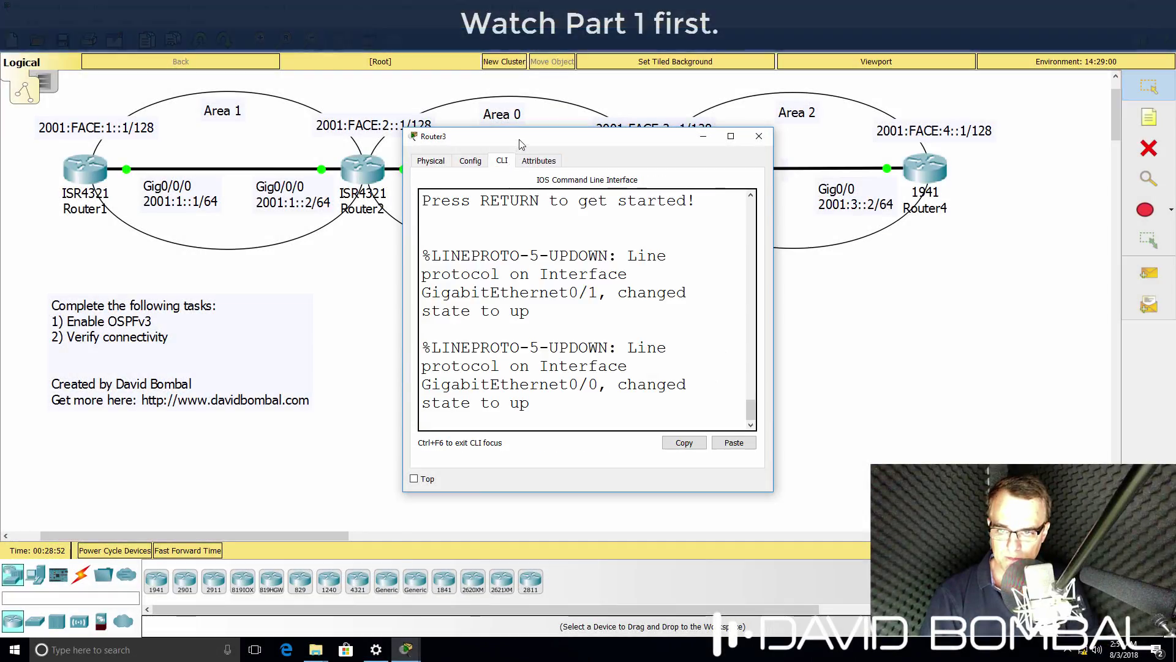
left_click_drag(519, 144, 129, 263)
left_click_drag(388, 368, 869, 368)
Enter privileged mode and page through Router3's running configuration.
key("Return")
type("en")
key("Return")
type("sh run")
key("Return")
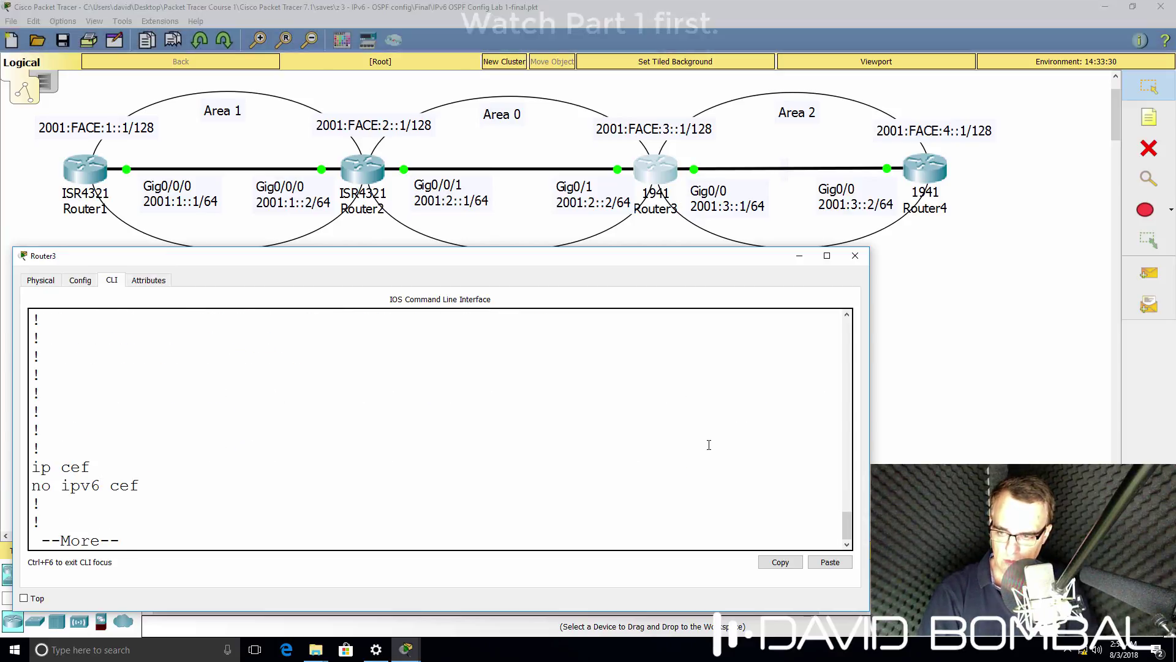
key("space")
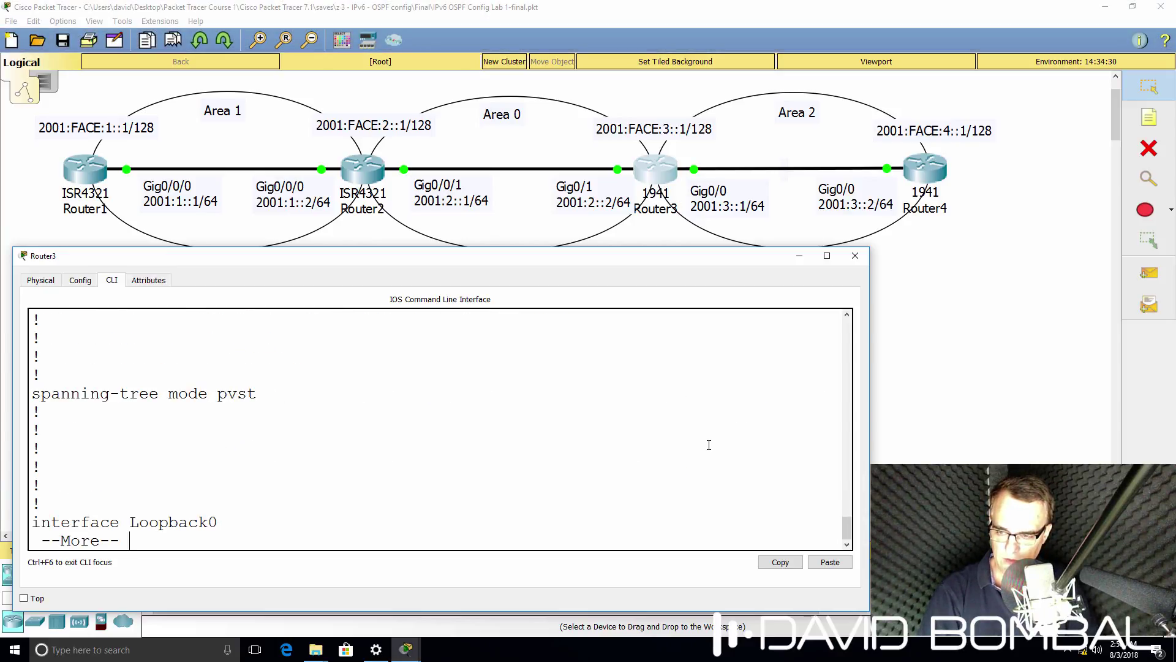
key("space")
key("space")
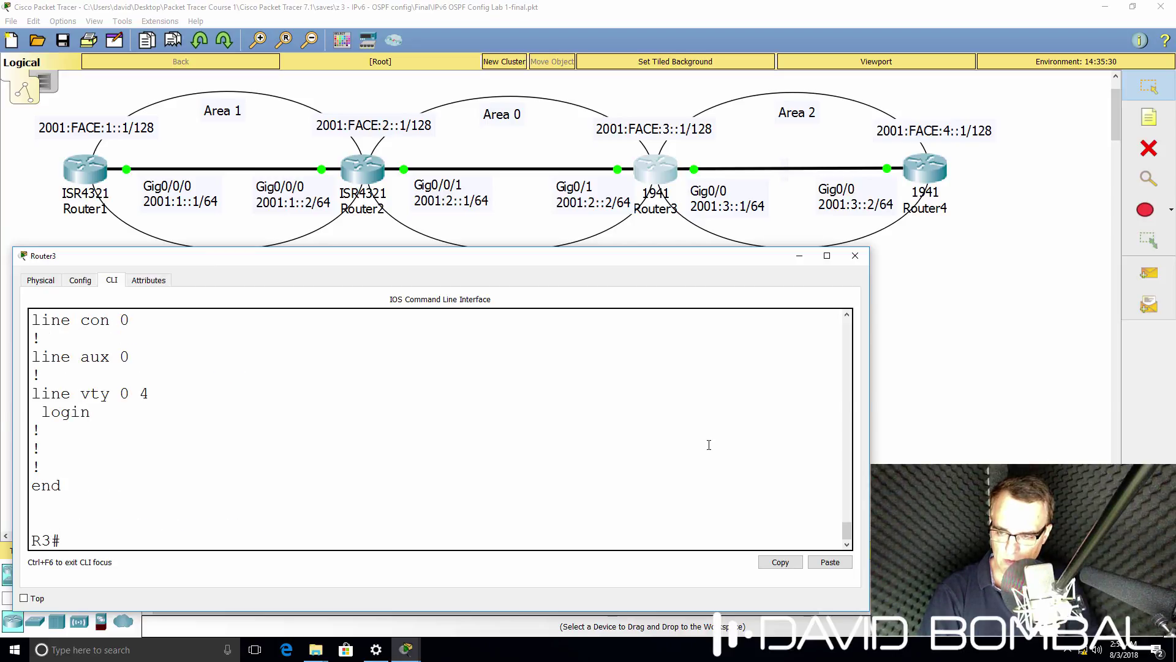
type("sh run")
key("Return")
key("space")
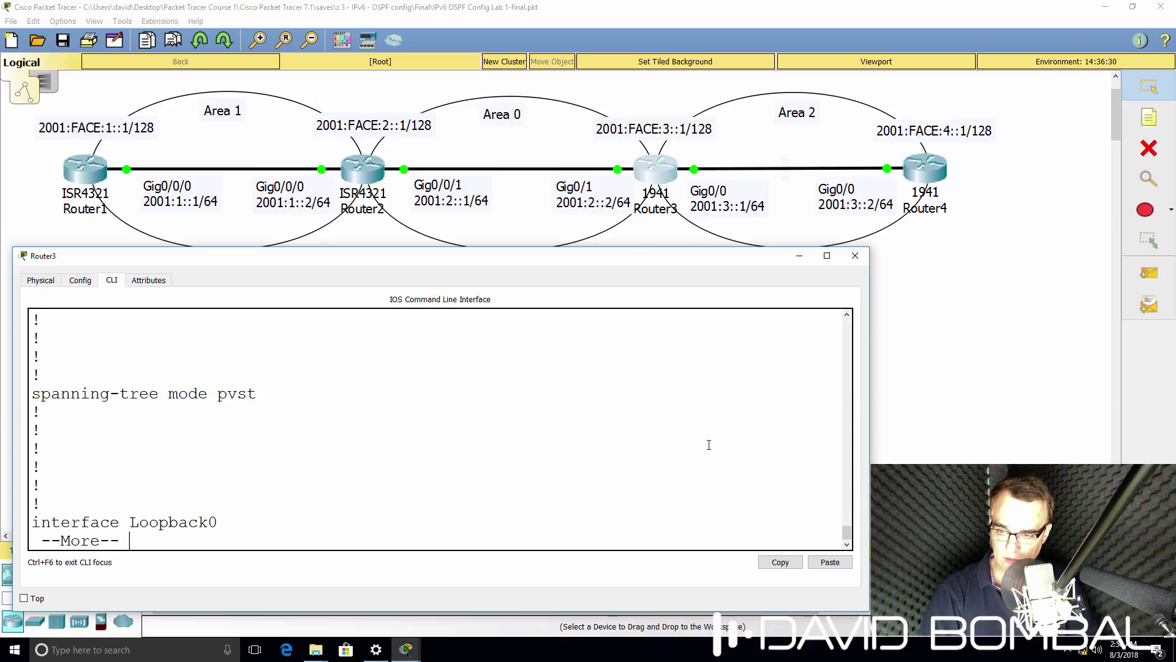
key("space")
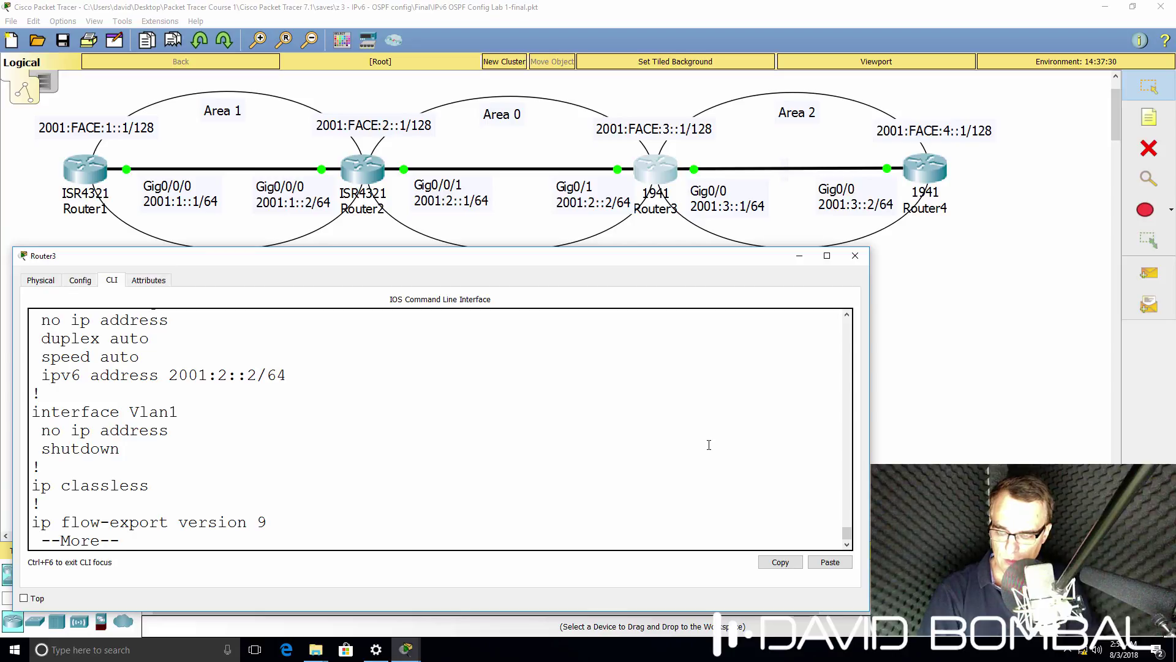
type("qsh run")
key("Return")
key("space")
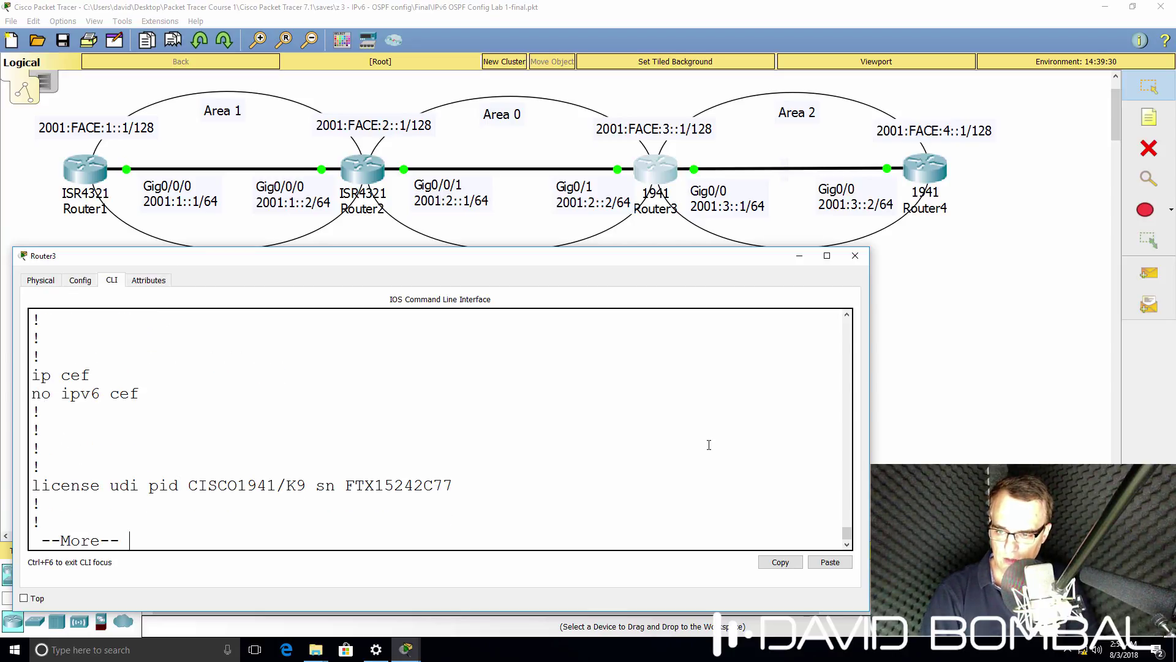
key("space")
key("space")
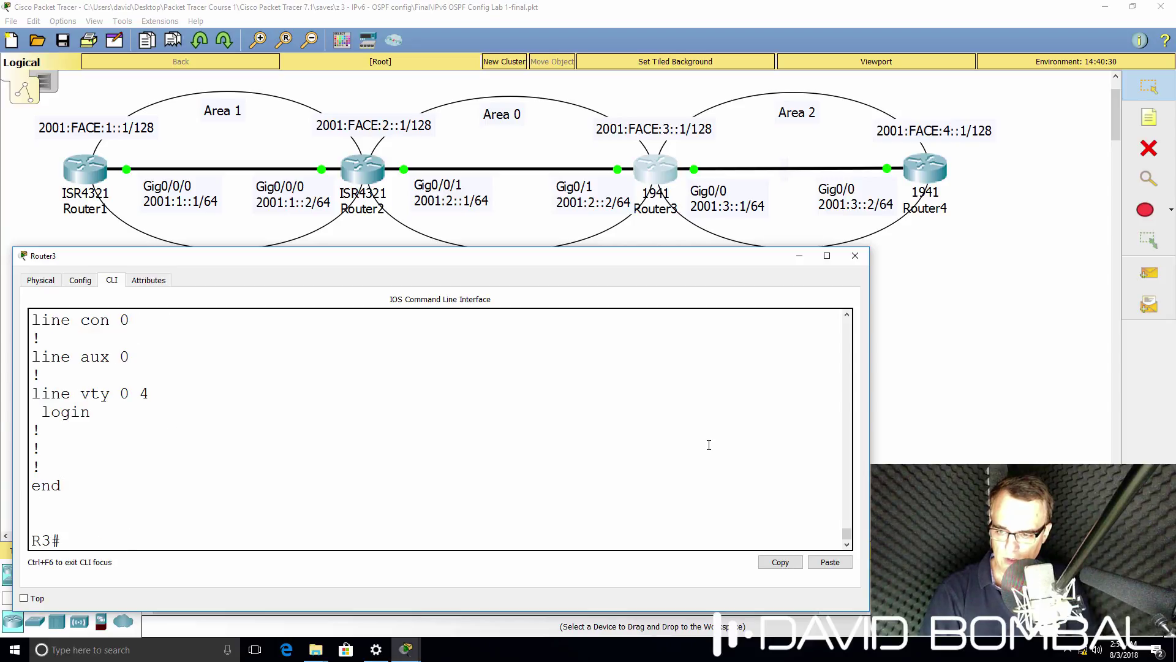
List Router3's IPv6 interfaces and highlight 2001:3::1, 2001:2::2 and 2001:FACE:3::1.
type("sh ipv6 int bri")
key("Tab")
key("Return")
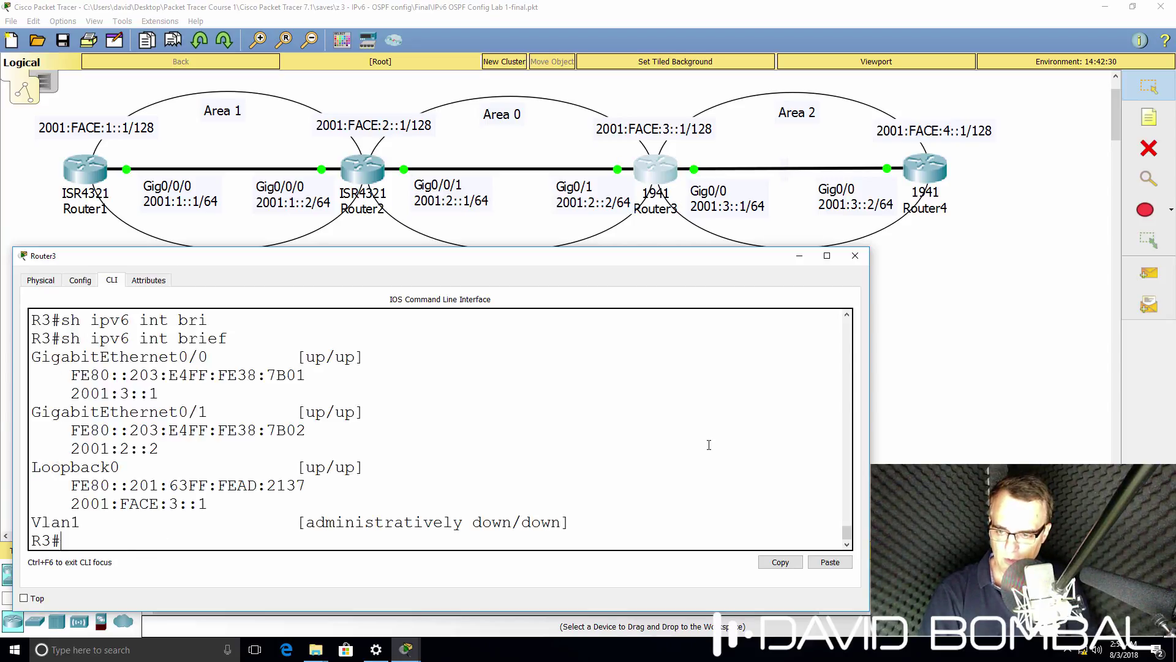
left_click_drag(200, 397, 35, 386)
left_click_drag(175, 447, 43, 452)
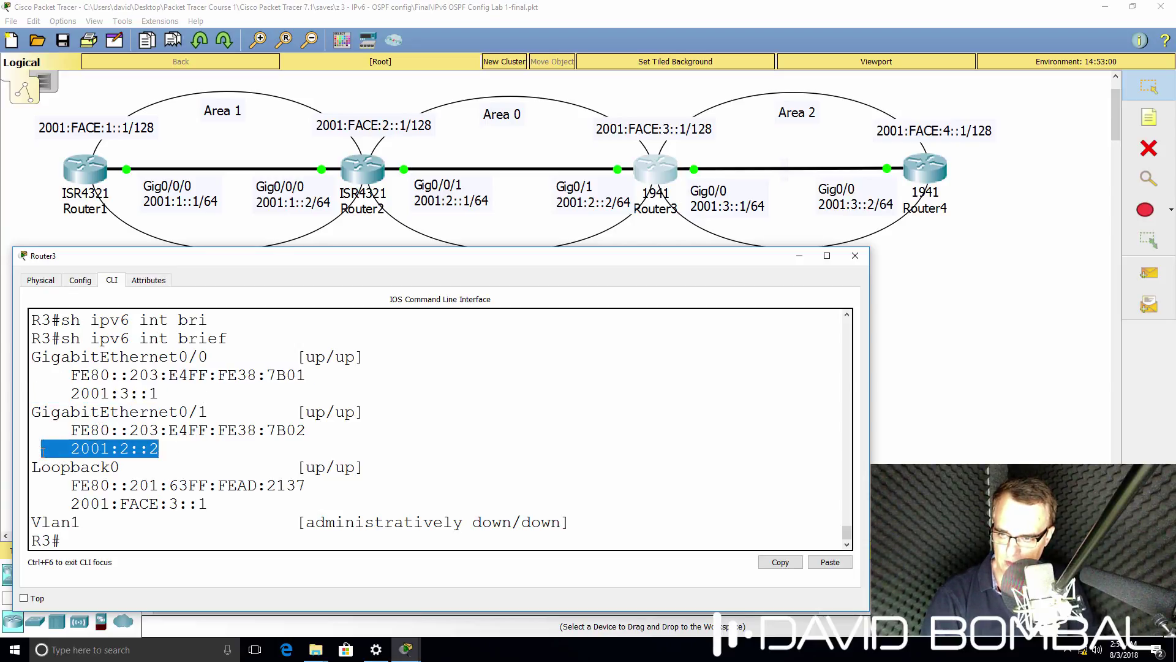
left_click_drag(202, 504, 39, 504)
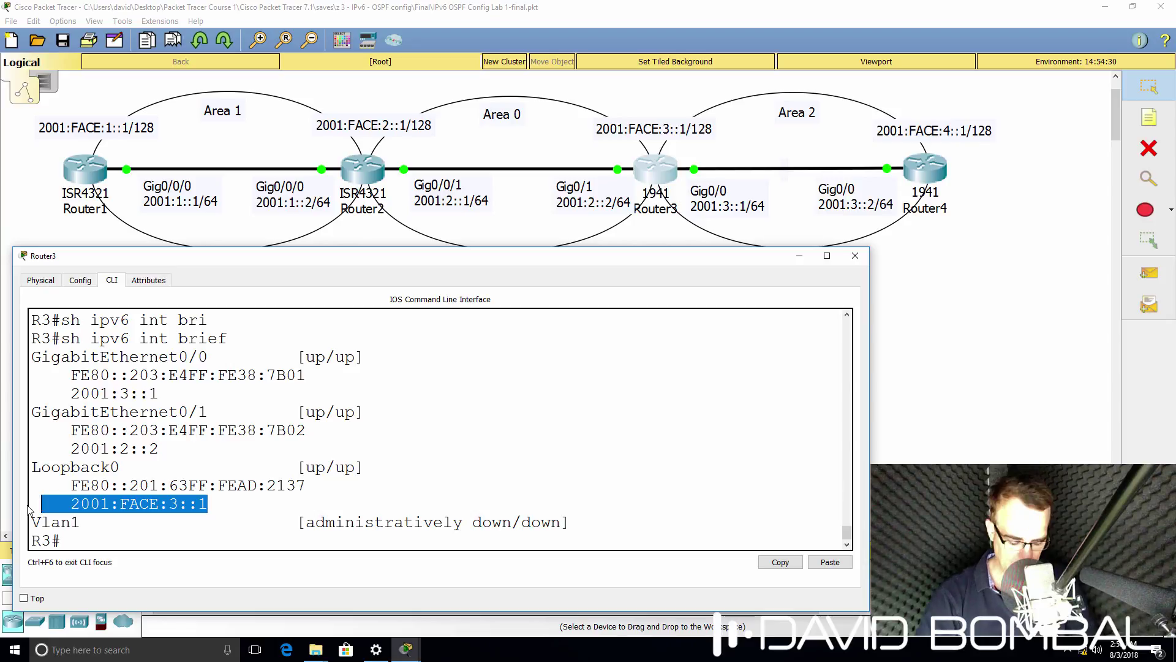
Enable IPv6 unicast routing on Router3 from global configuration mode.
type("conf t")
key("Return")
type("ipv6 un")
key("Tab")
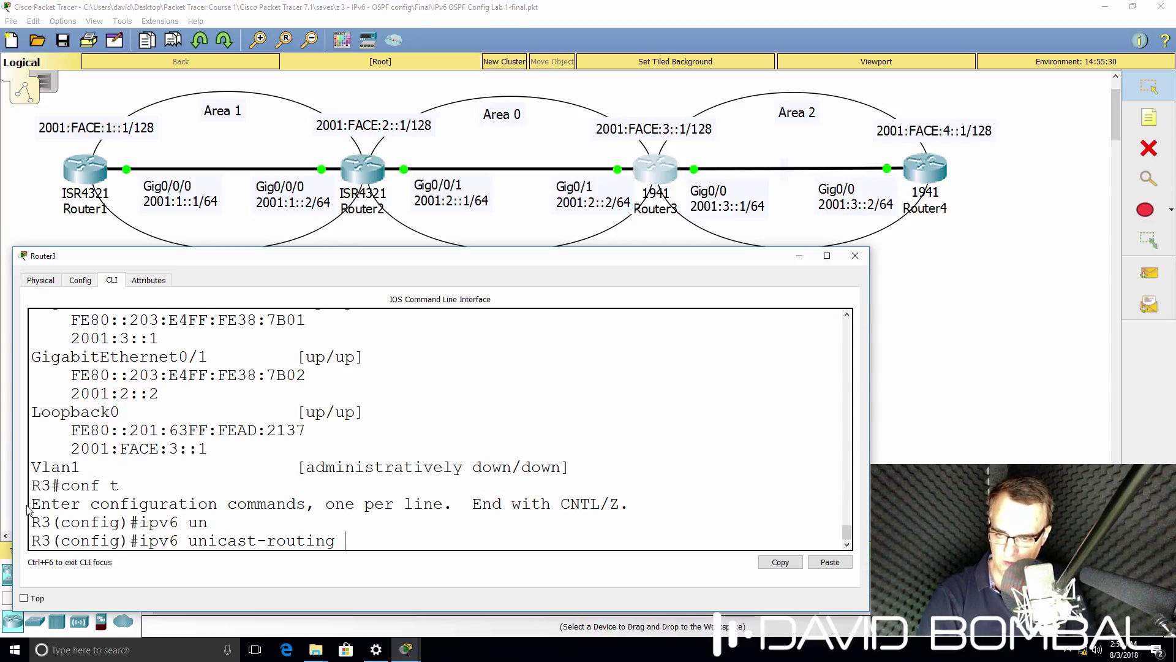
key("Return")
Start OSPFv3 process 1 and check Router3's IPv4 interface summary.
type("ipv6 ")
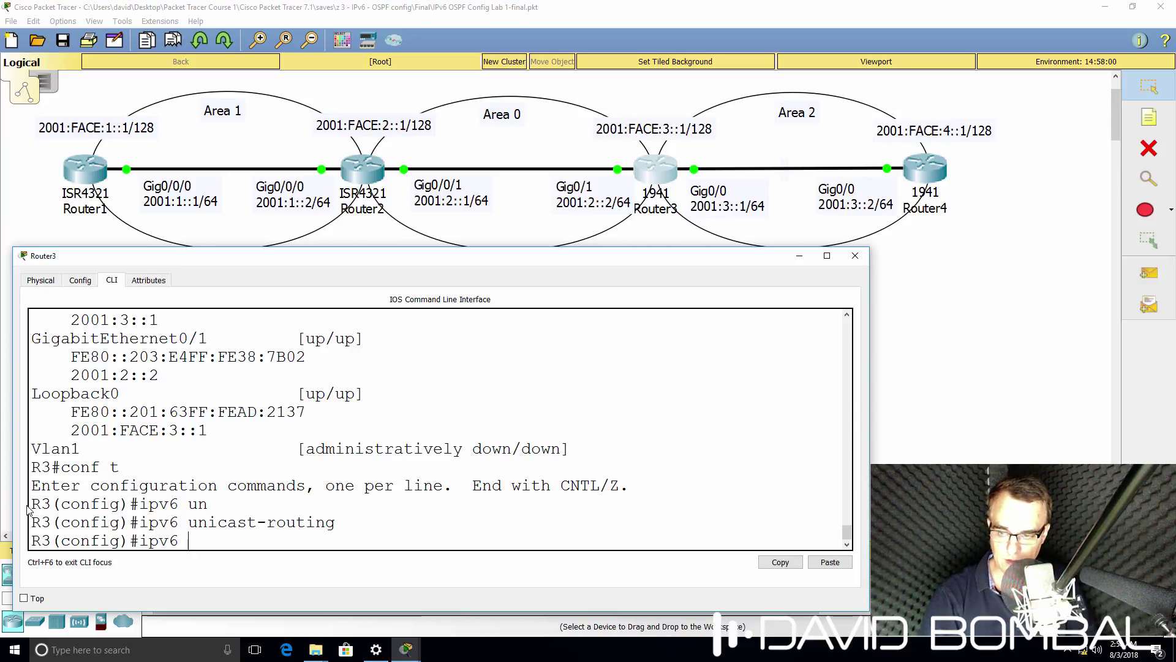
type("router ospf 1")
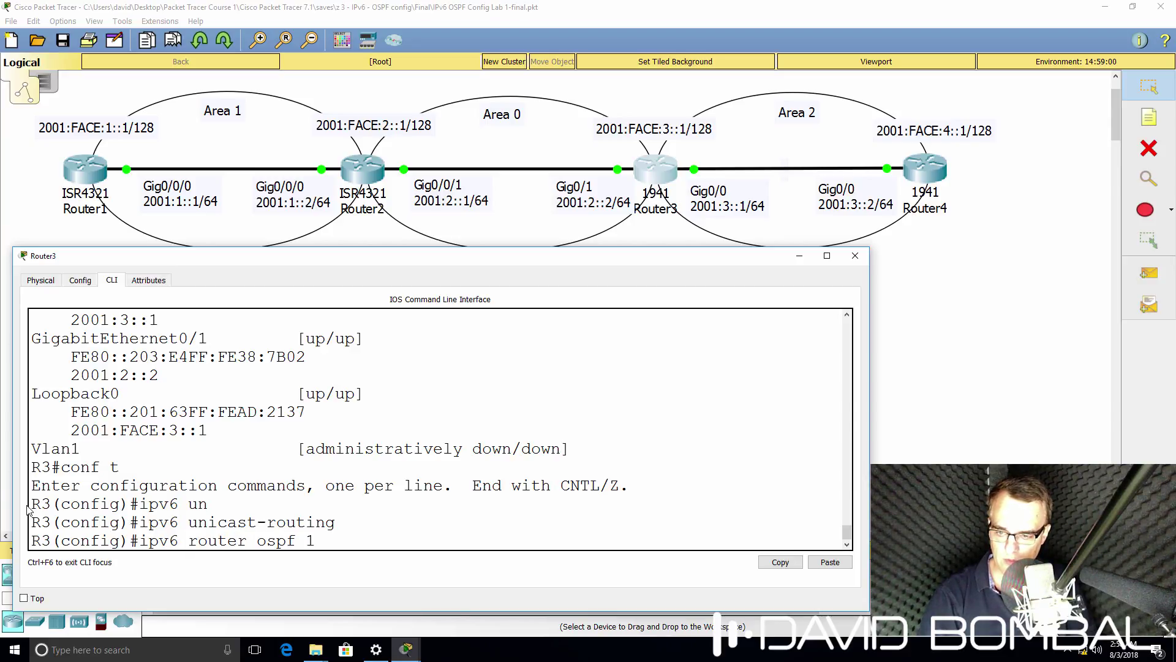
key("Return")
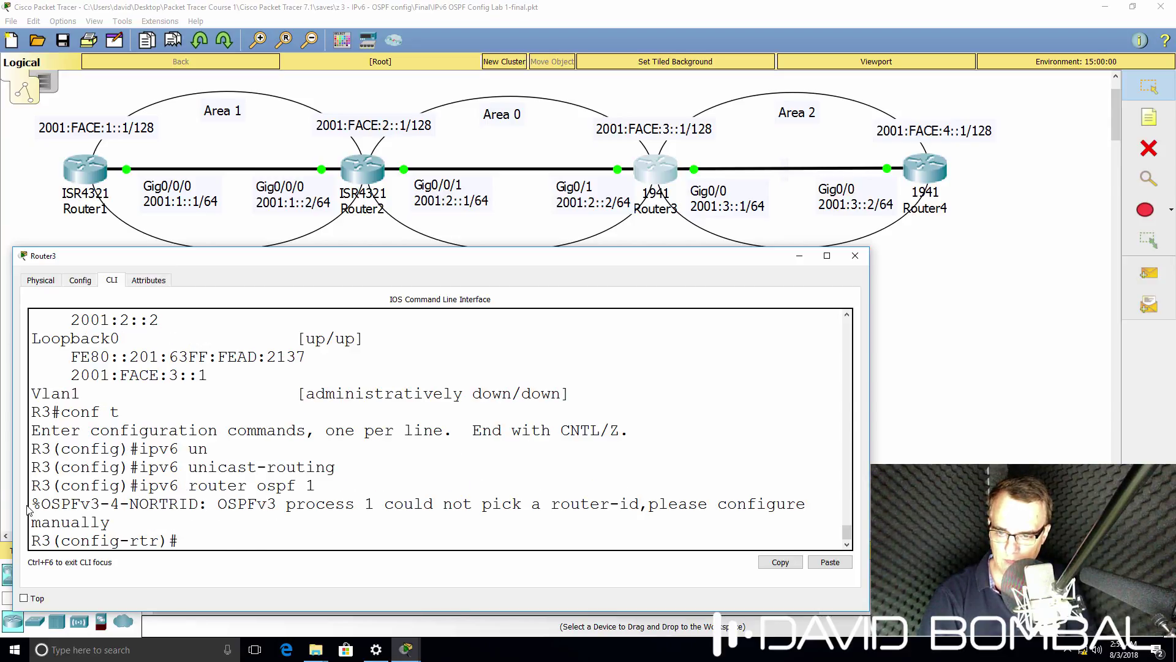
type("do")
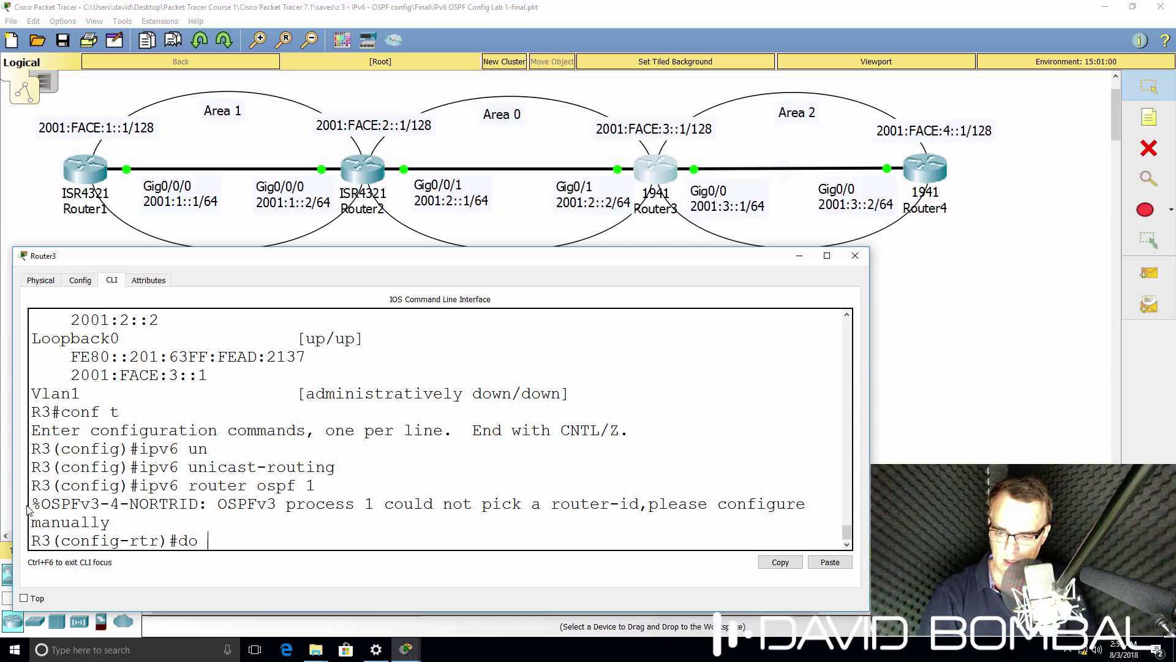
type(" ip int brief")
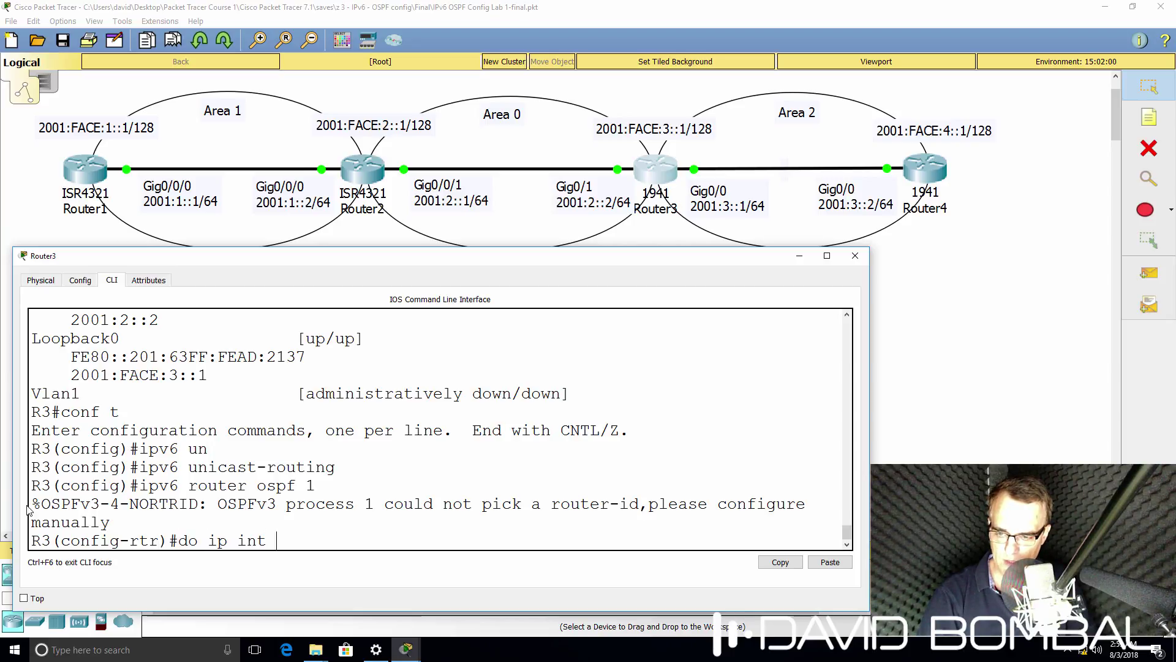
key("Return")
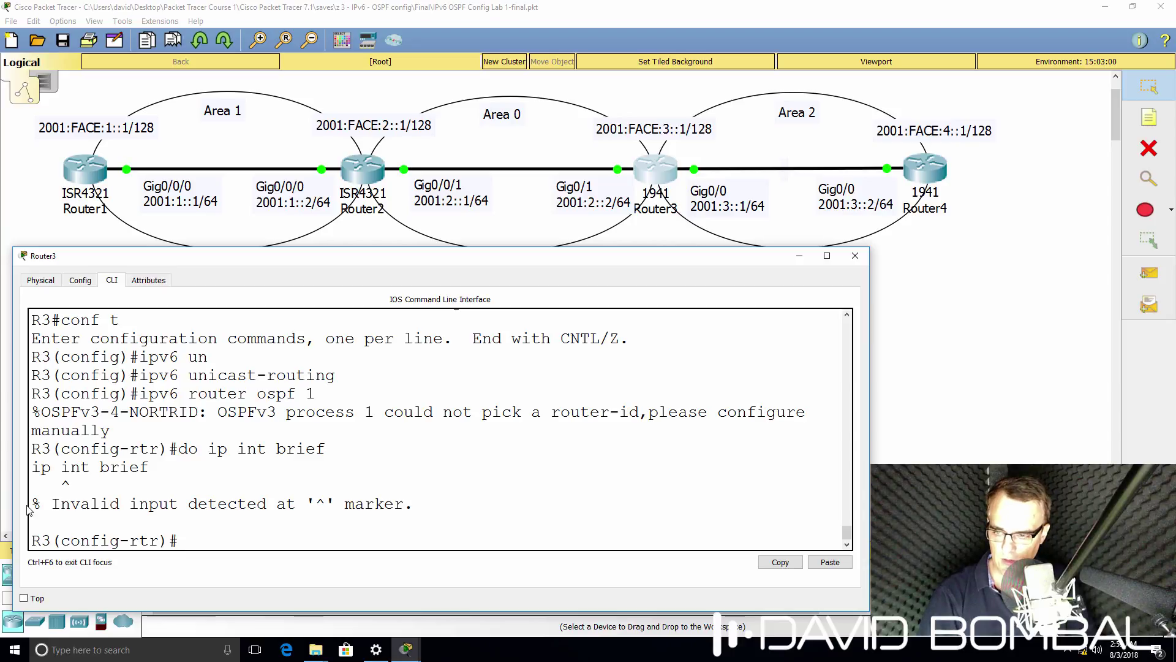
type("end")
key("Return")
key("Return")
type("sh ip")
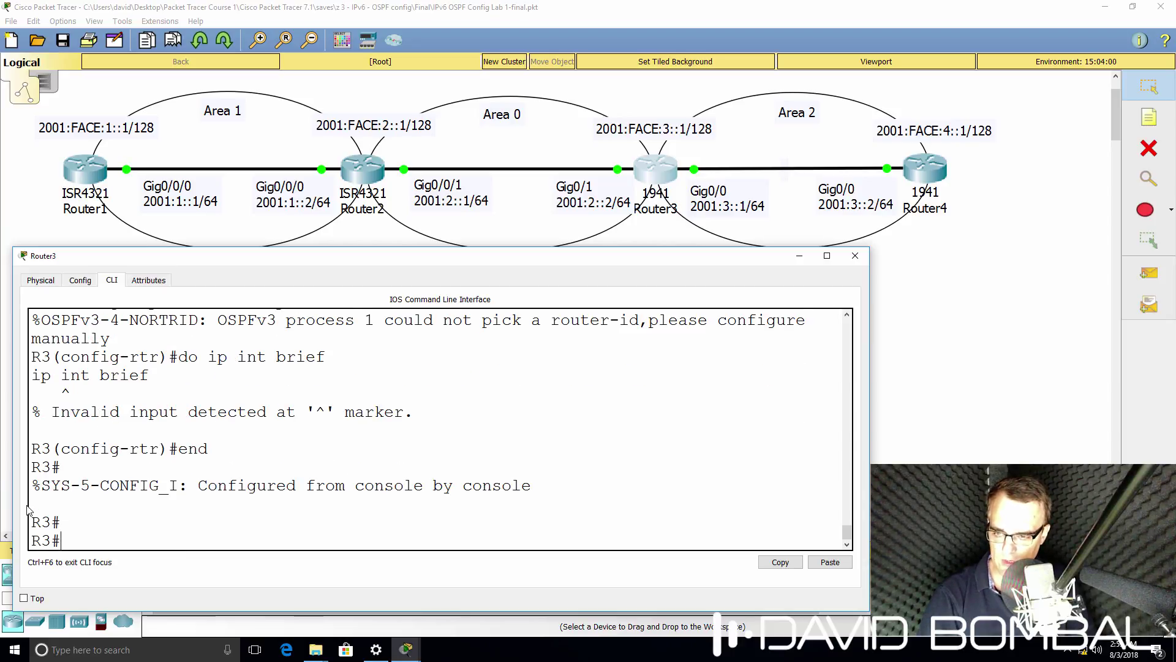
type(" int br")
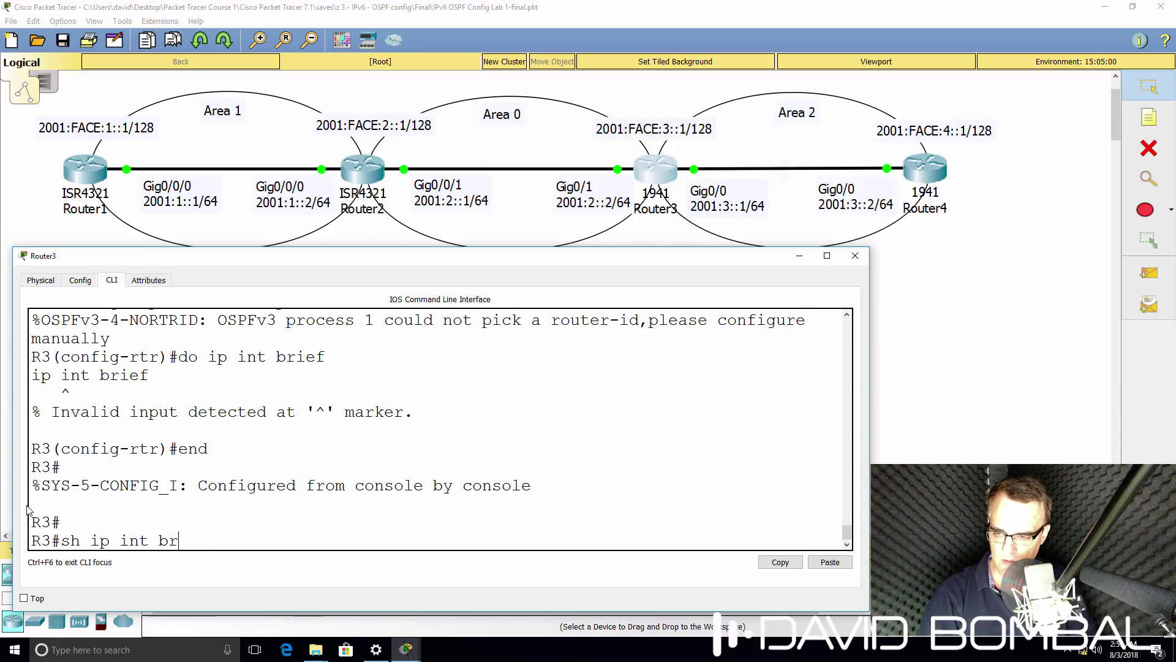
type("ief")
key("Return")
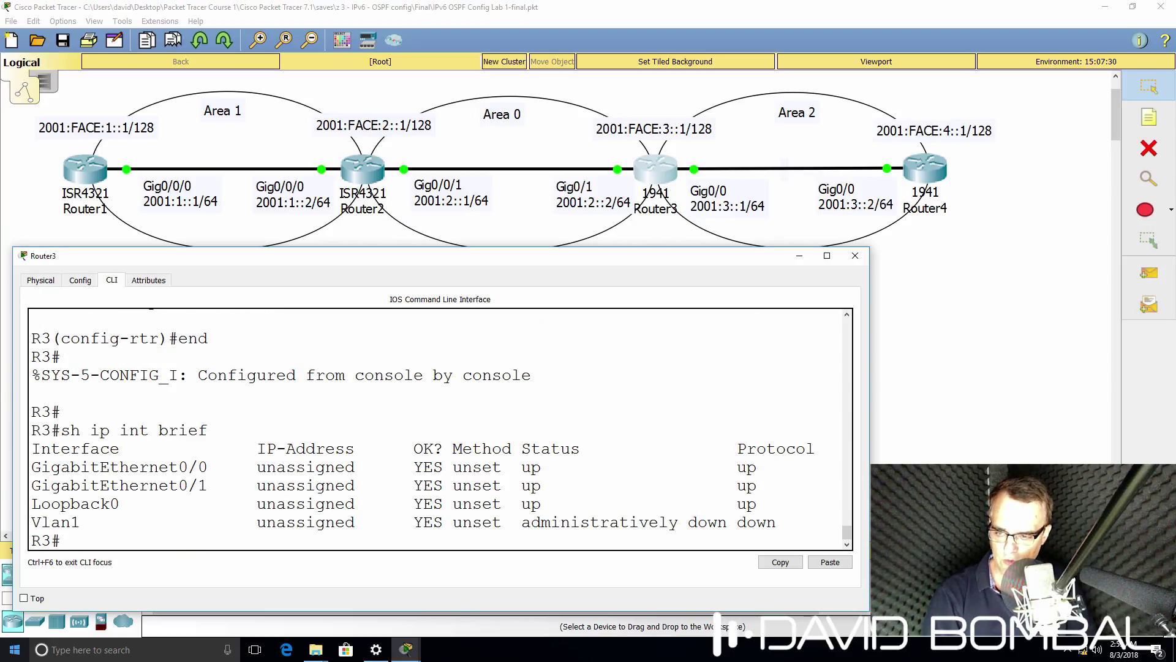
Set the OSPFv3 process 1 router ID to 3.3.3.3 and return to privileged mode.
type("conf t")
key("Return")
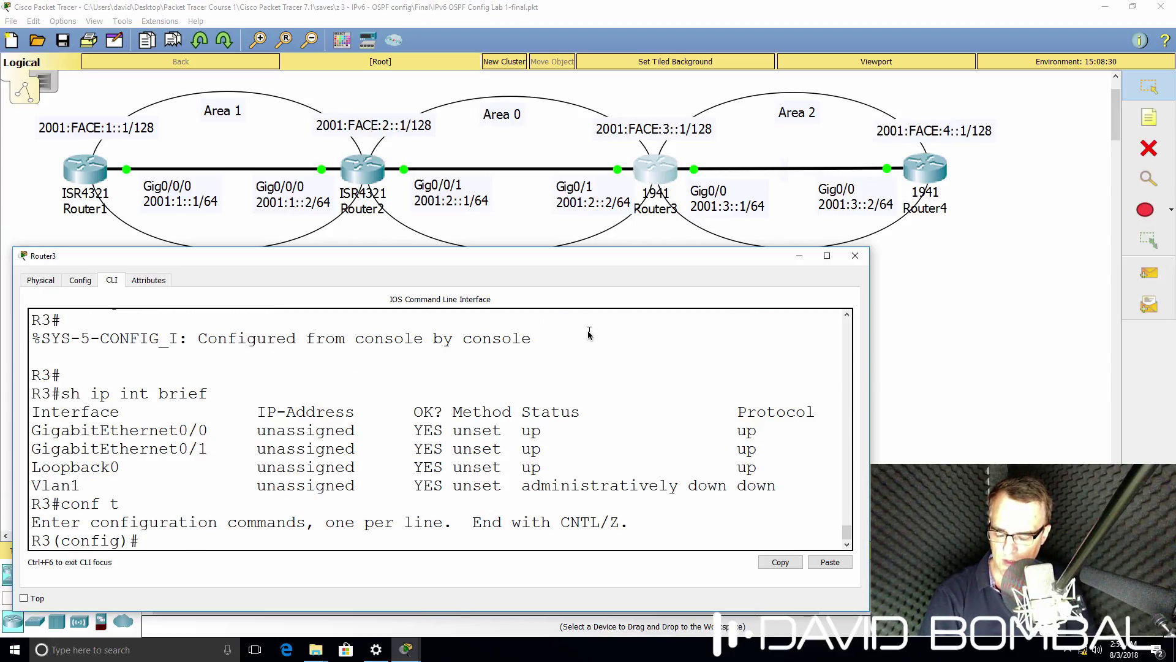
type("r")
key("BackSpace")
type("ipv6 router ospf 1")
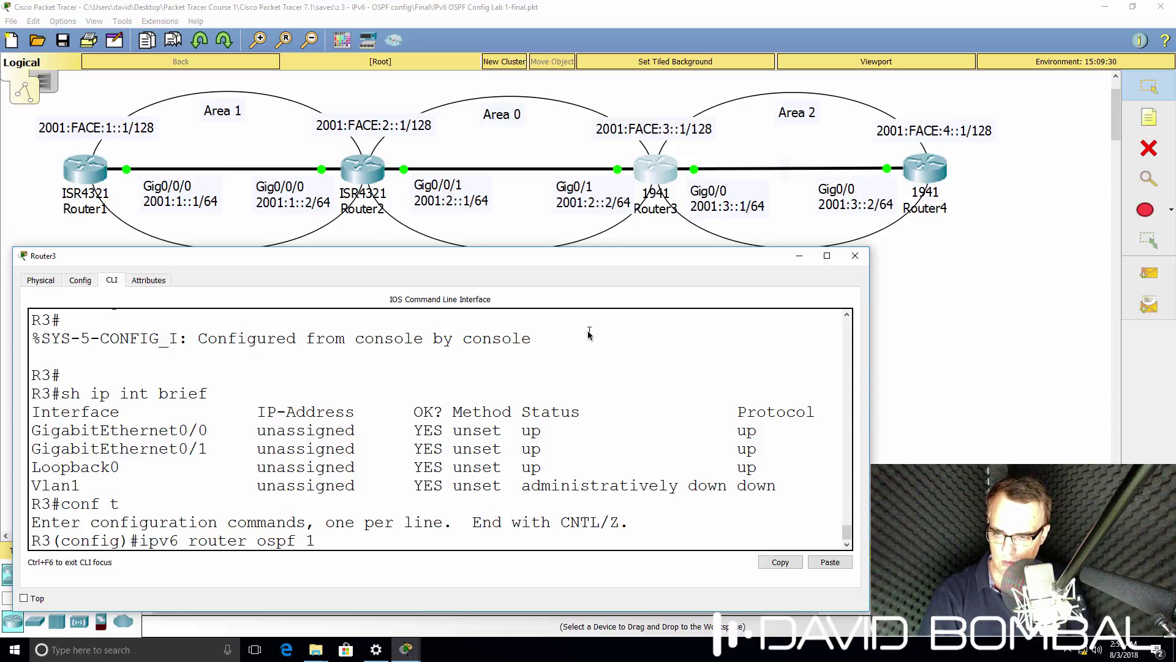
key("Return")
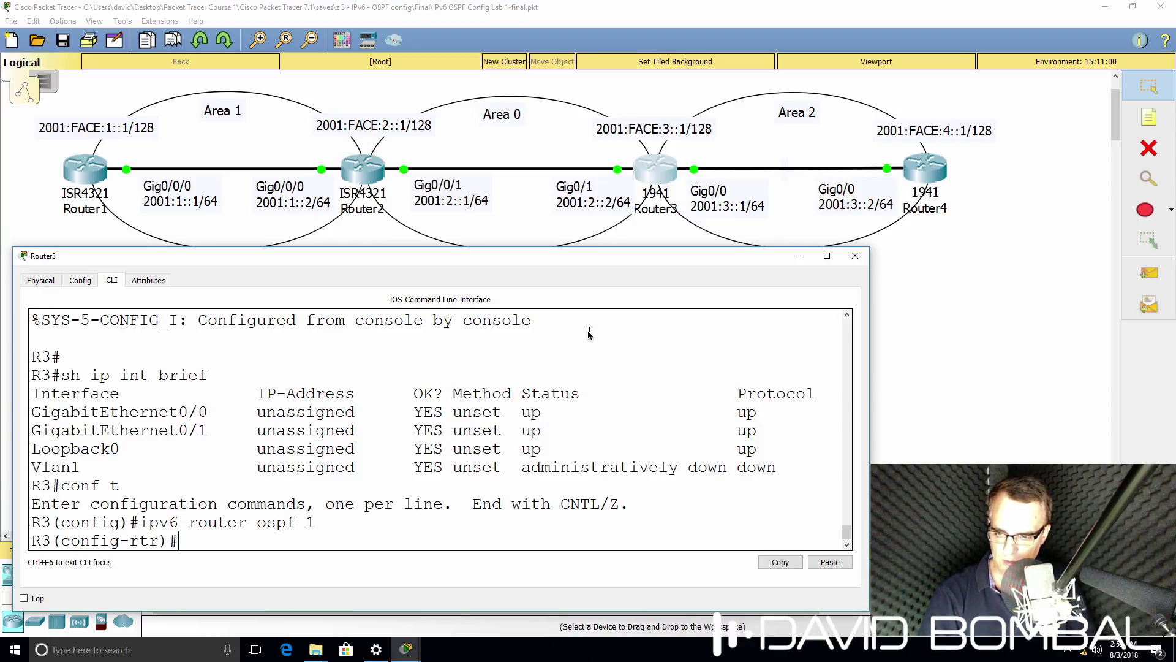
type("rout")
key("Tab")
type("3.3.3.3")
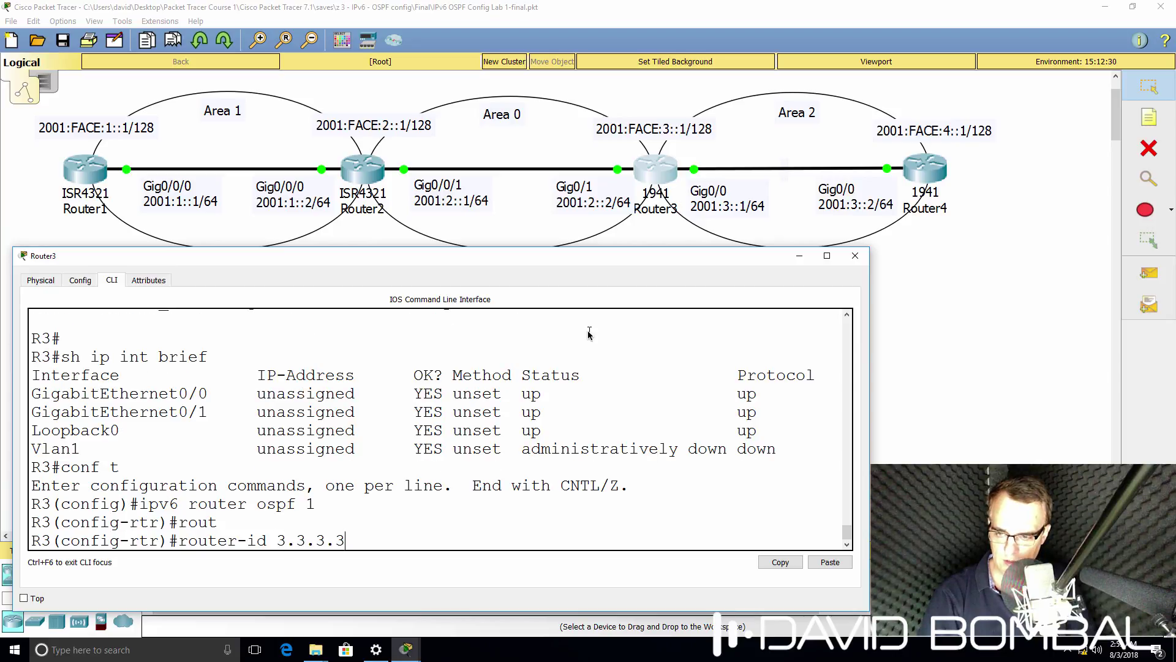
key("Return")
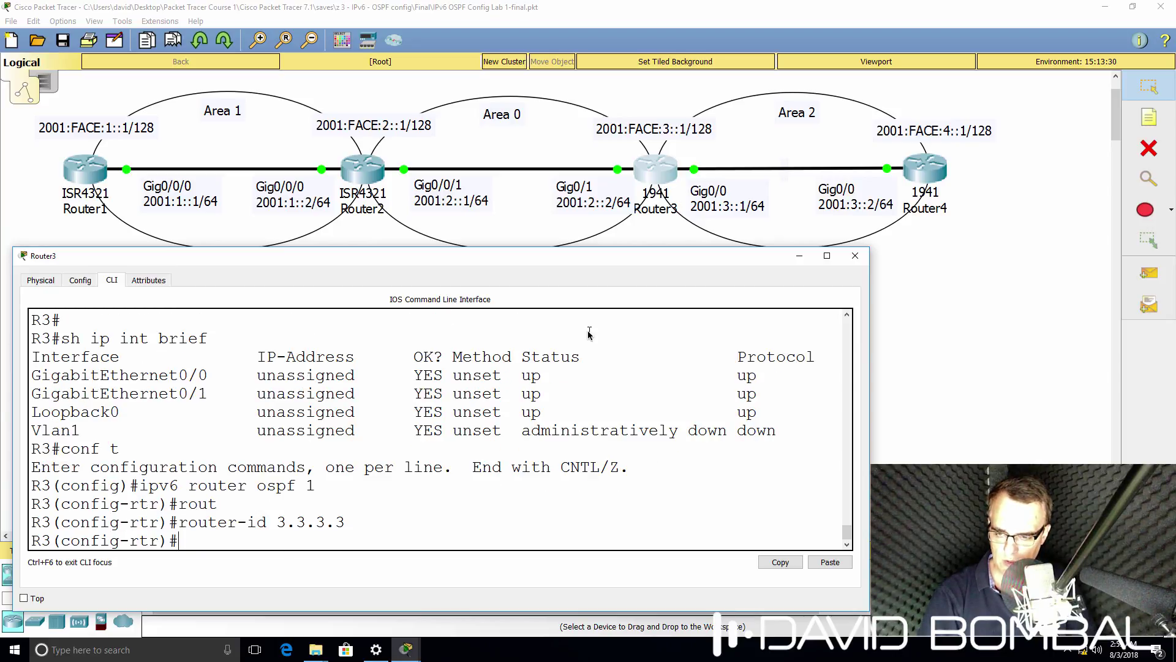
type("end")
key("Return")
key("Return")
key("Return")
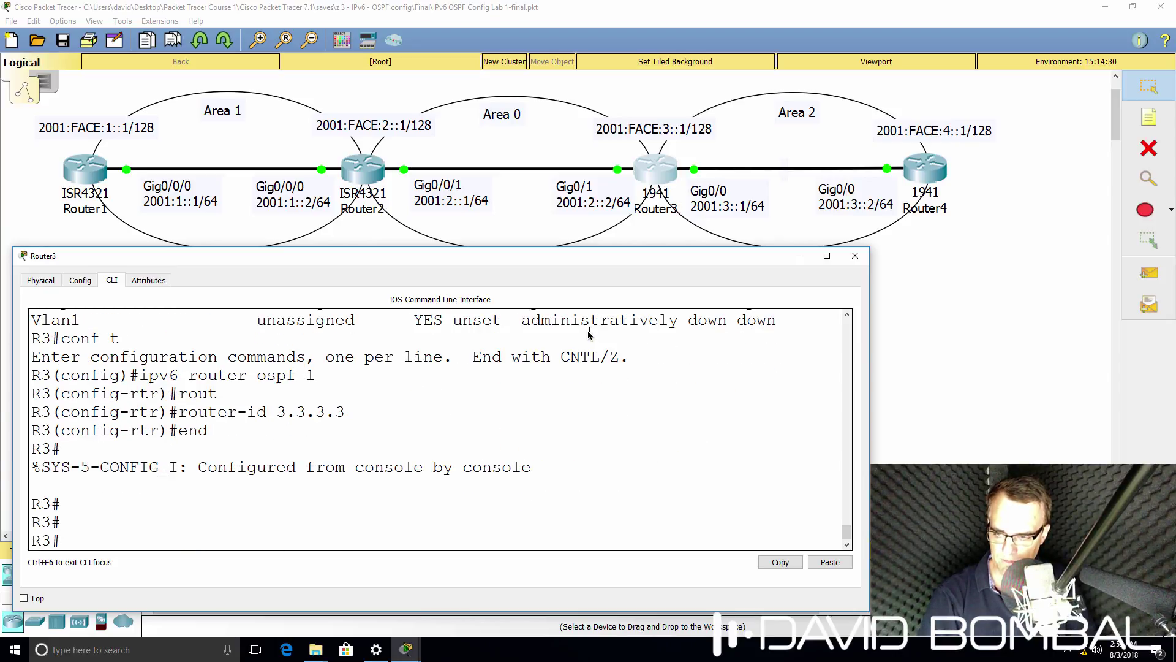
Check Router3's IPv6 protocols, then put GigabitEthernet0/1 into OSPFv3 process 1 area 0.
type("sh ipv6 pro")
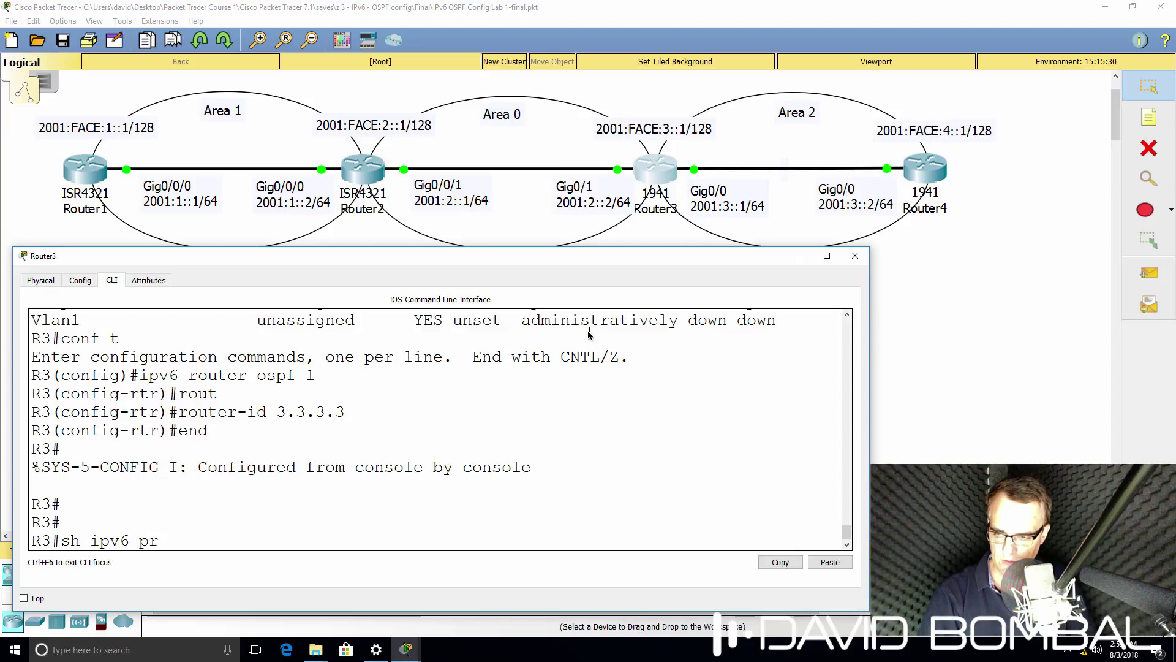
key("Tab")
key("Return")
type("conf t")
key("Return")
type("int ")
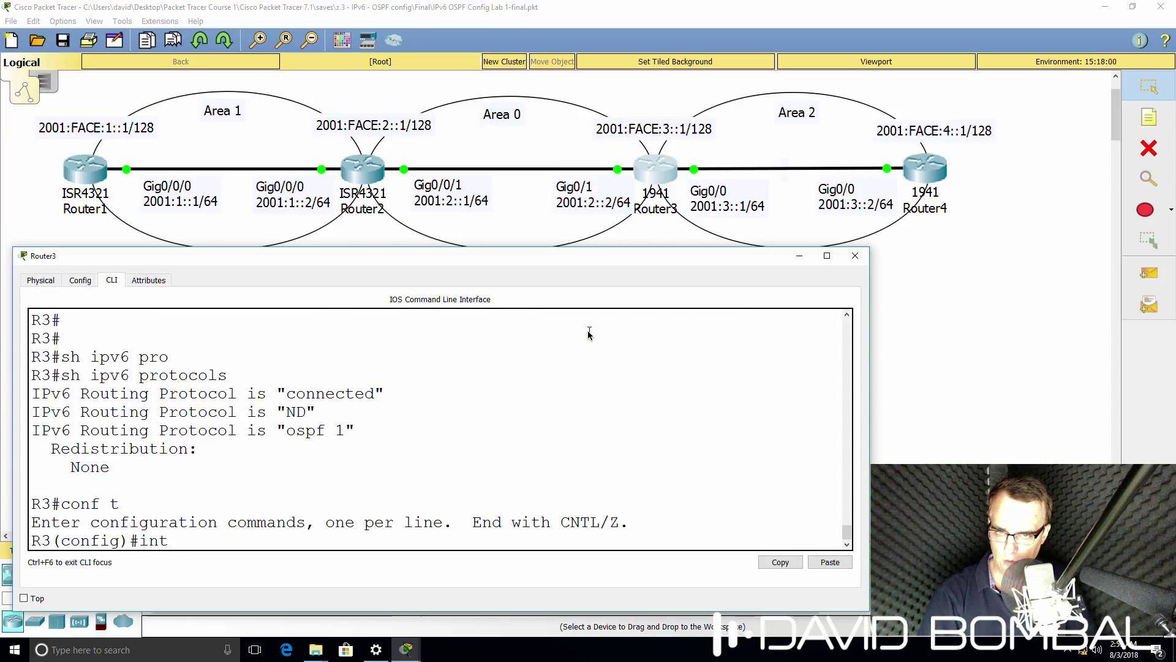
type("g0/0")
type("1")
key("Return")
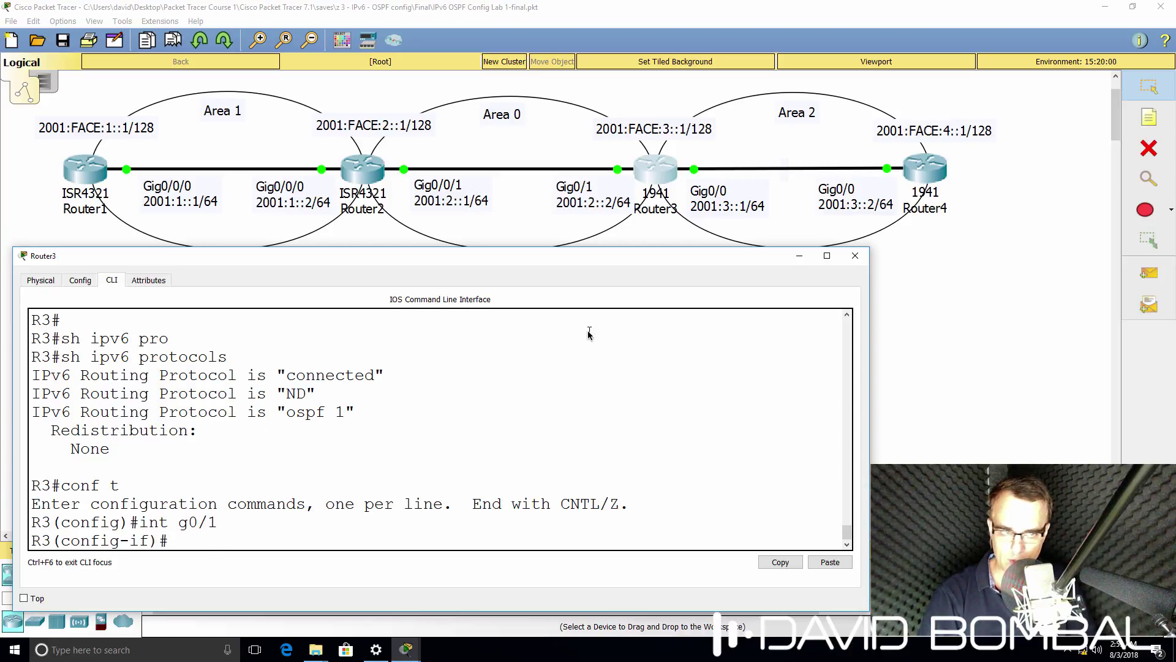
type("ipv6 o")
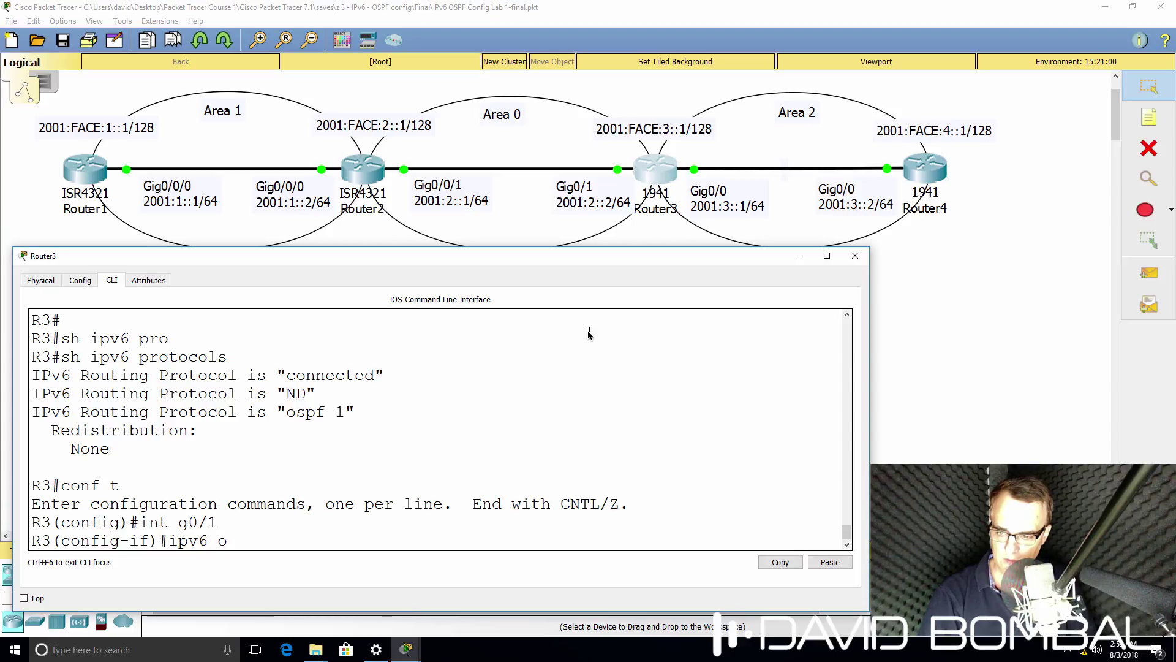
key("BackSpace")
type("?ospf ?")
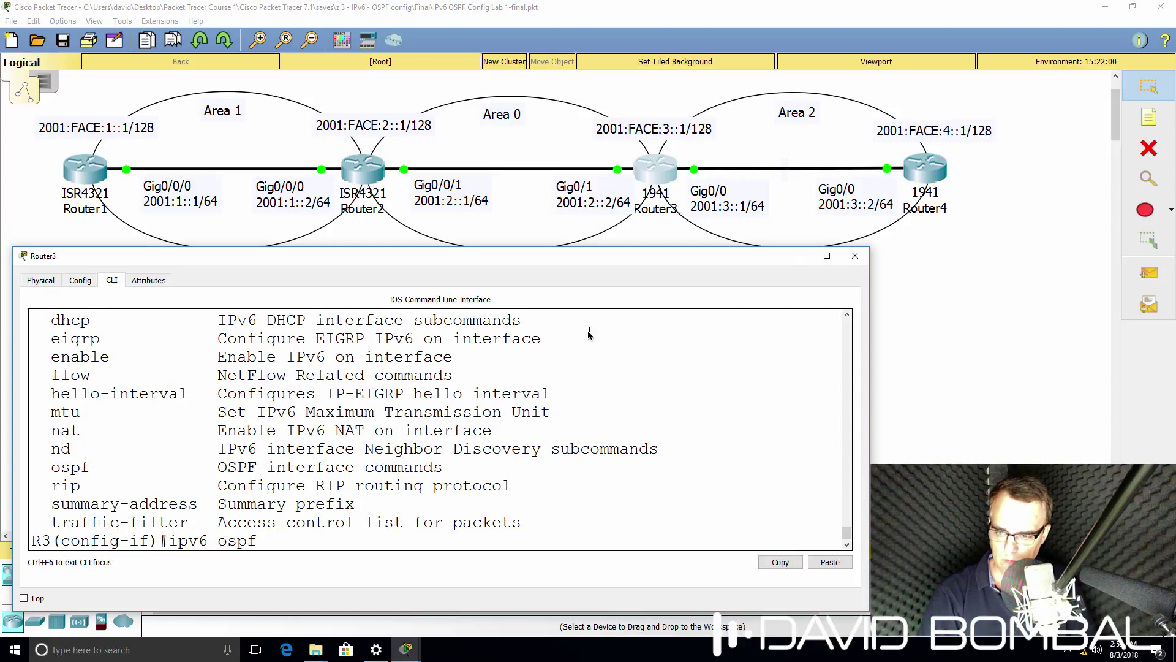
type("1")
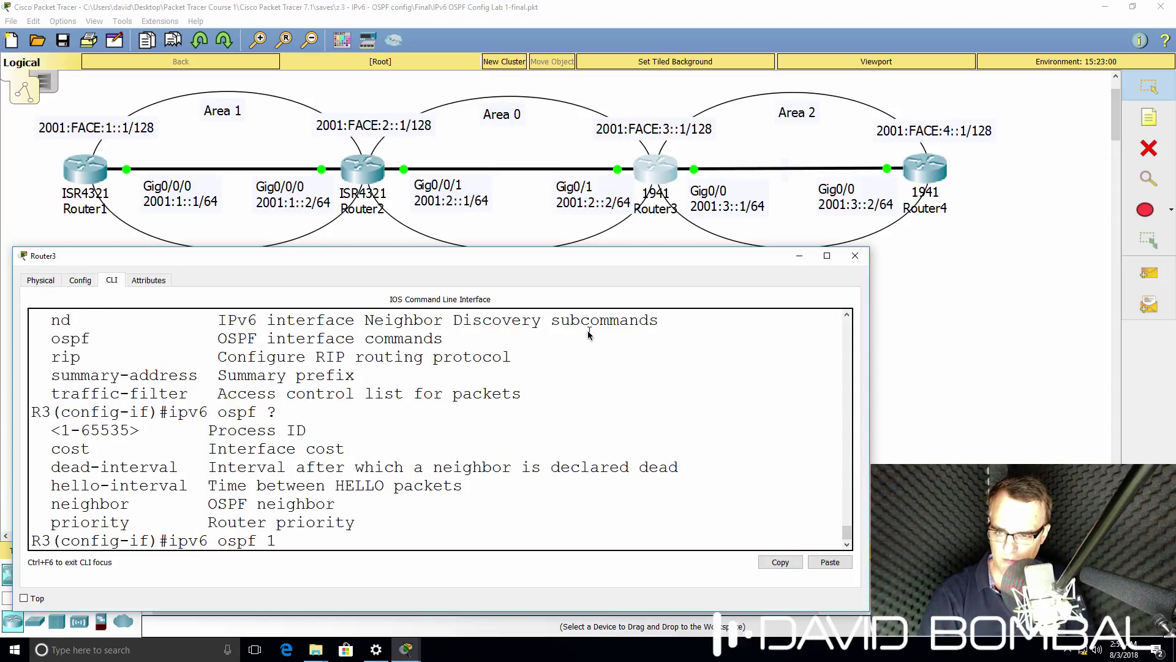
type("?ar")
key("Tab")
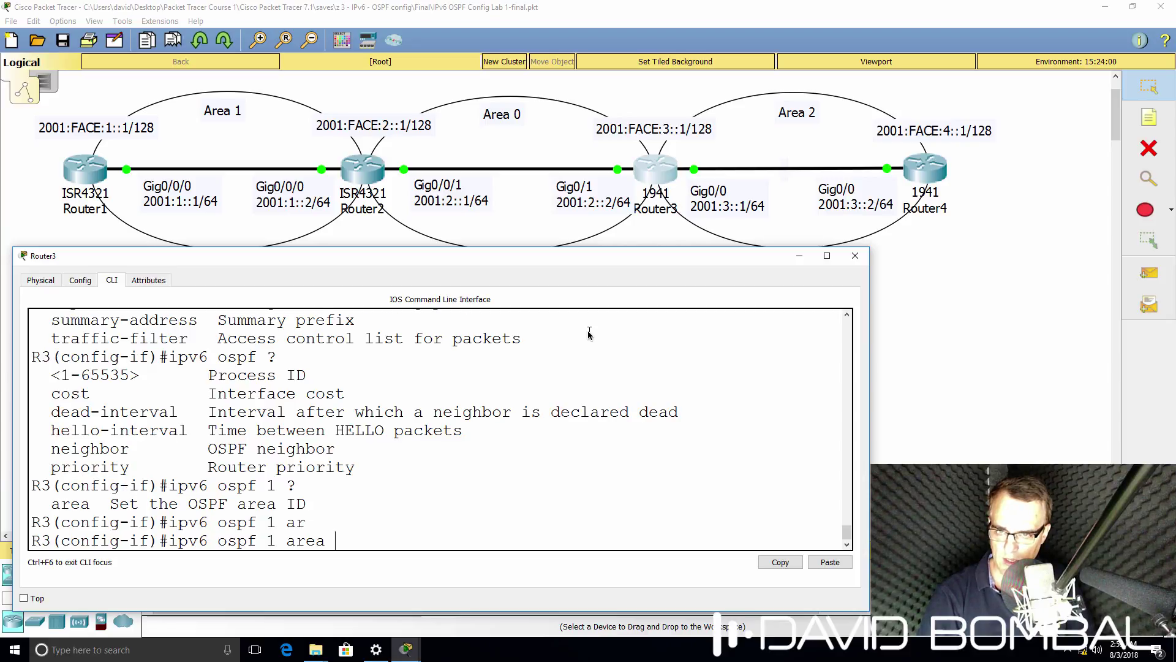
type("0")
key("Return")
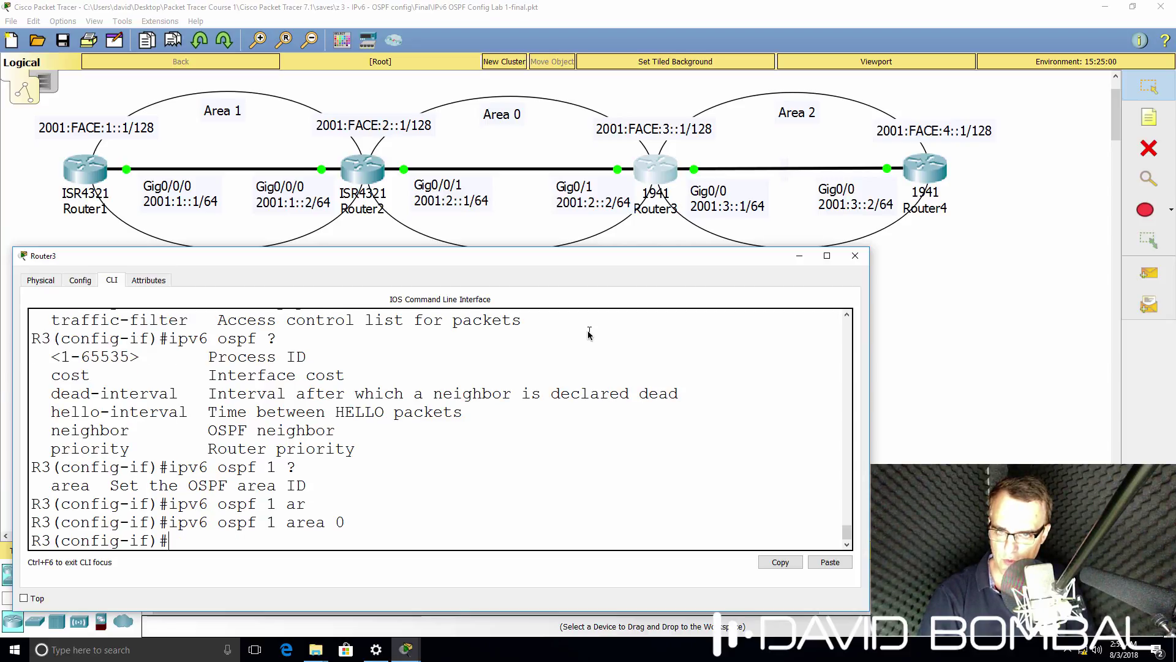
Add Loopback0 to OSPFv3 process 1 area 0.
type("int loop 0")
key("Return")
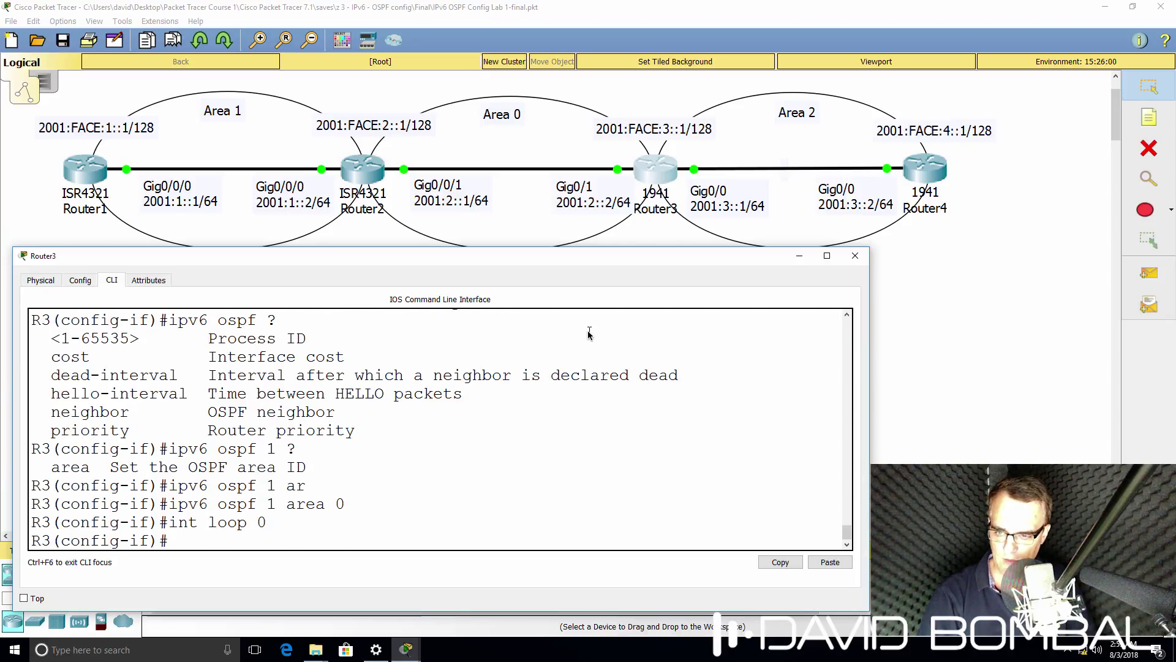
key("Up")
key("Up")
key("Return")
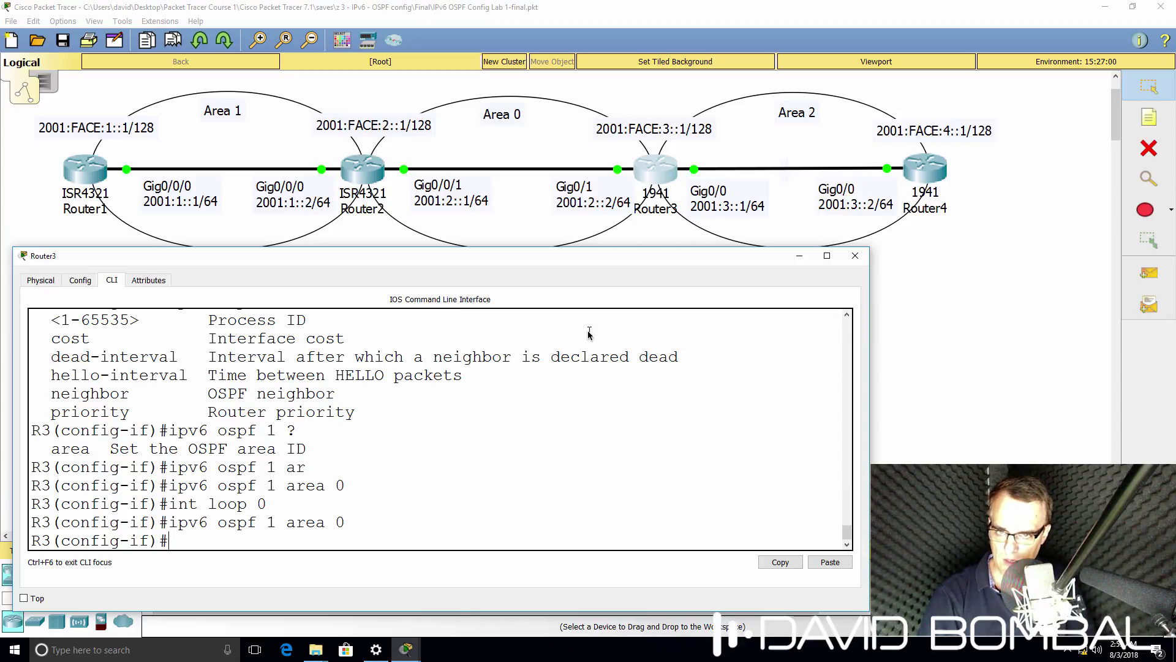
Place GigabitEthernet0/0 in OSPFv3 area 2 and leave configuration mode.
type("int g0/0")
key("Return")
key("Up")
key("Up")
key("BackSpace")
type("1 area 1")
key("Return")
key("Up")
key("BackSpace")
type("2")
key("Return")
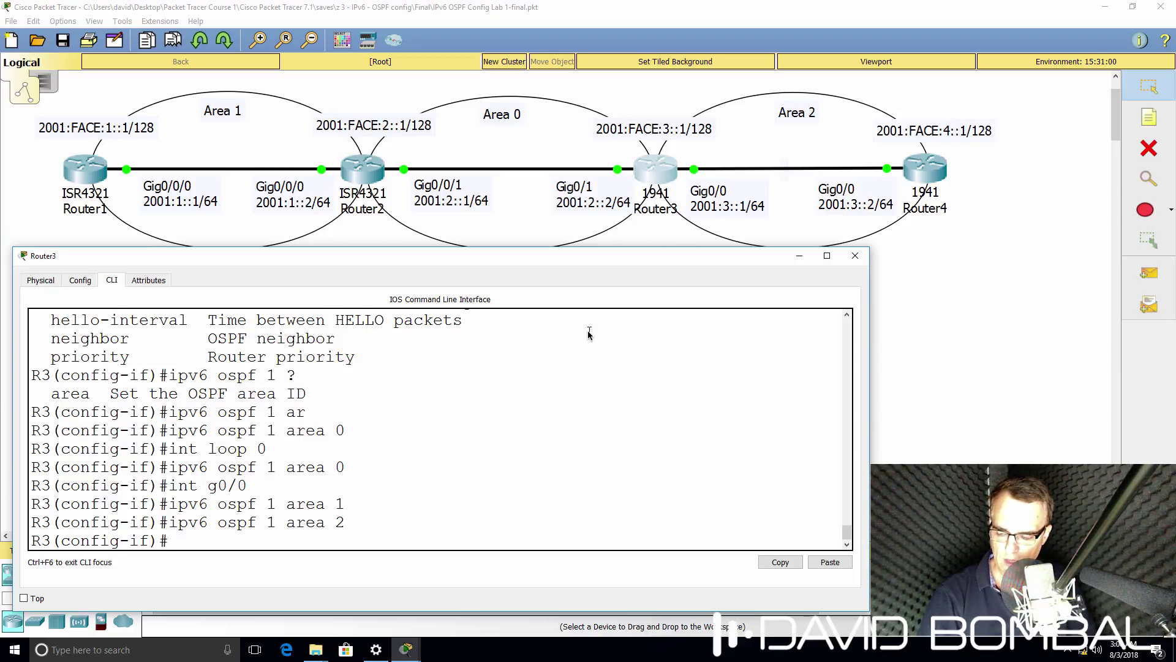
type("end")
key("Return")
key("Return")
key("Return")
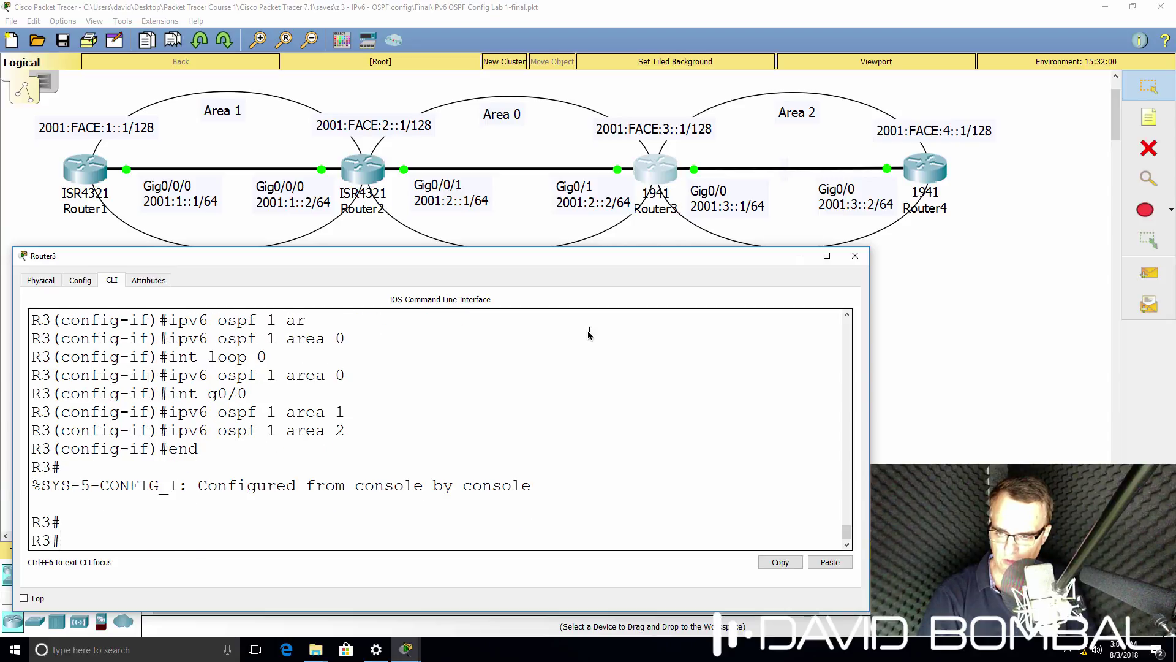
type("sh ipv6 route")
Show Router3's IPv6 protocols, highlighting ospf 1 and its area 0 and area 2 interfaces.
key("BackSpace")
key("BackSpace")
key("BackSpace")
key("BackSpace")
key("BackSpace")
key("BackSpace")
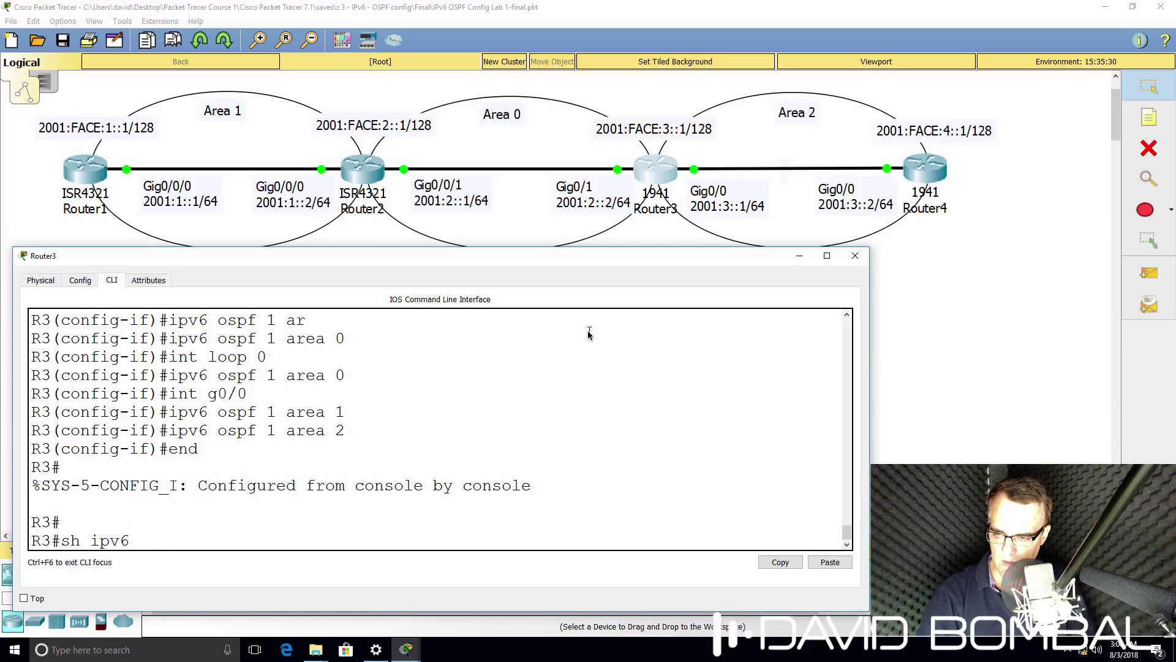
type("prot")
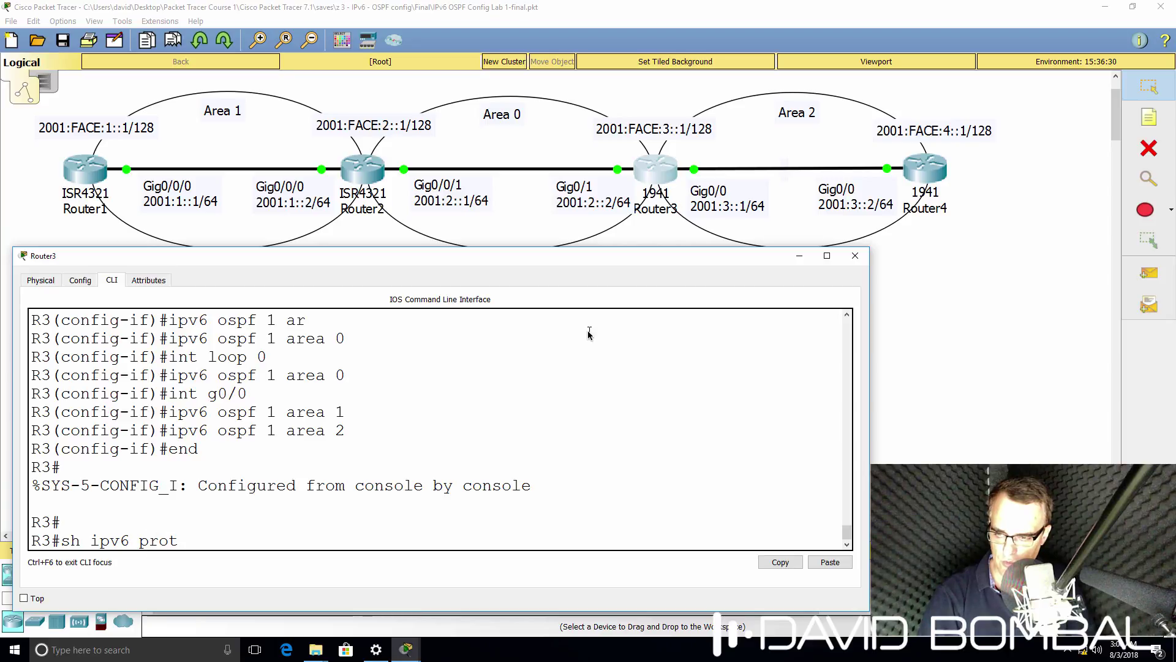
key("Tab")
key("Return")
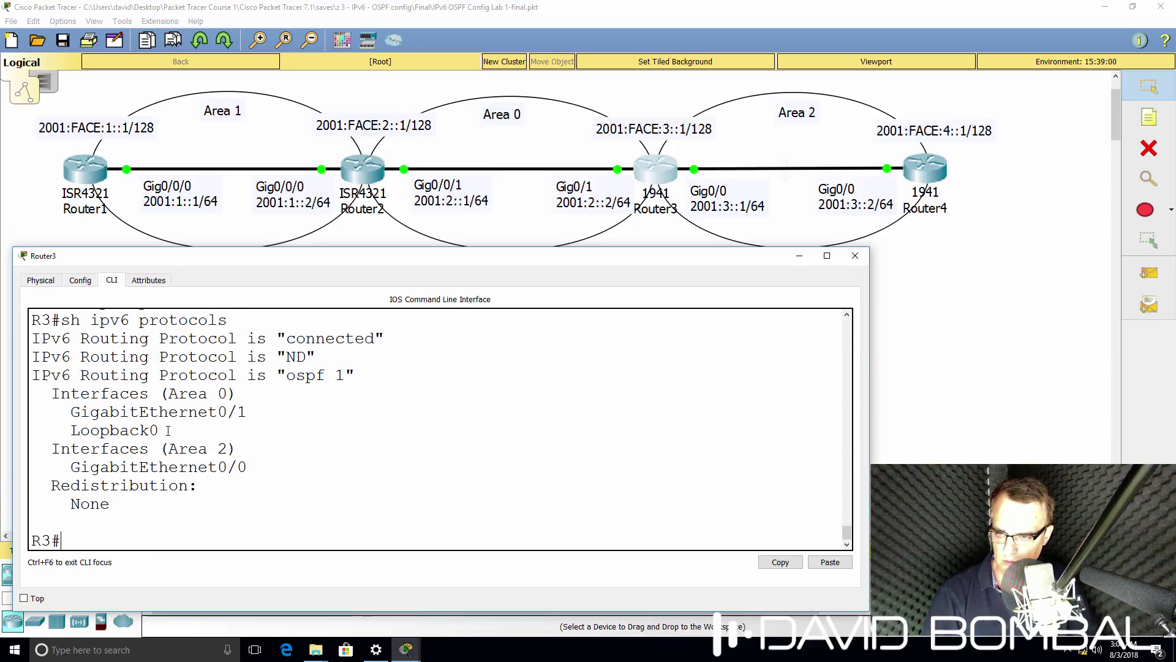
left_click_drag(355, 375, 40, 371)
left_click_drag(237, 320, 41, 320)
left_click_drag(355, 375, 30, 375)
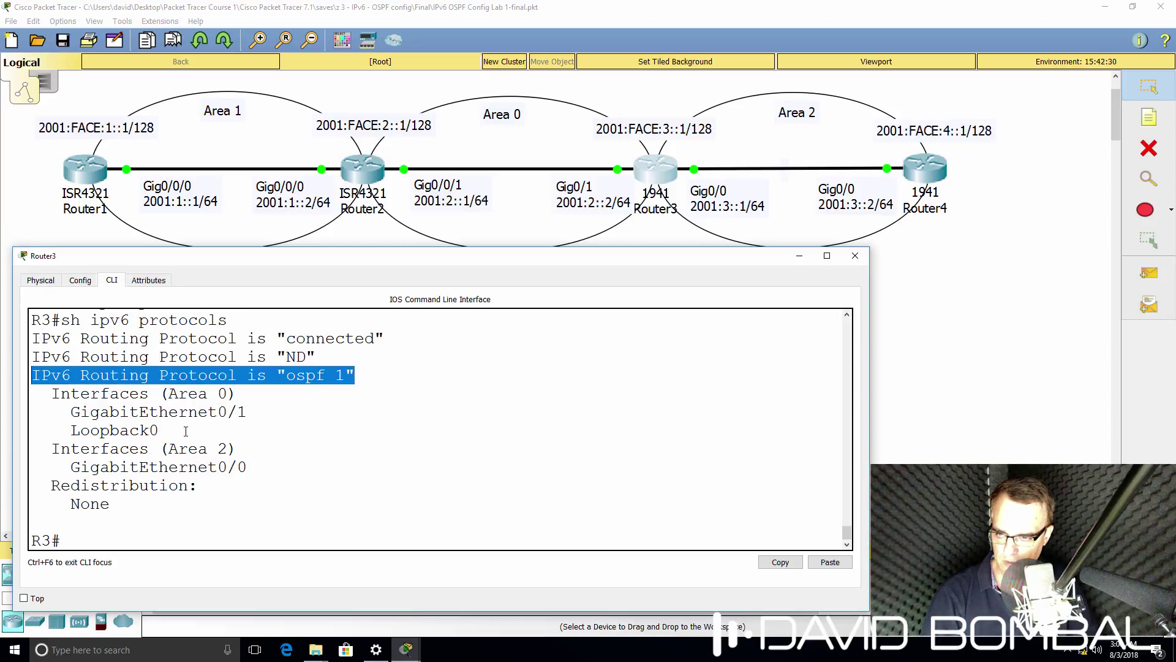
left_click_drag(159, 431, 59, 406)
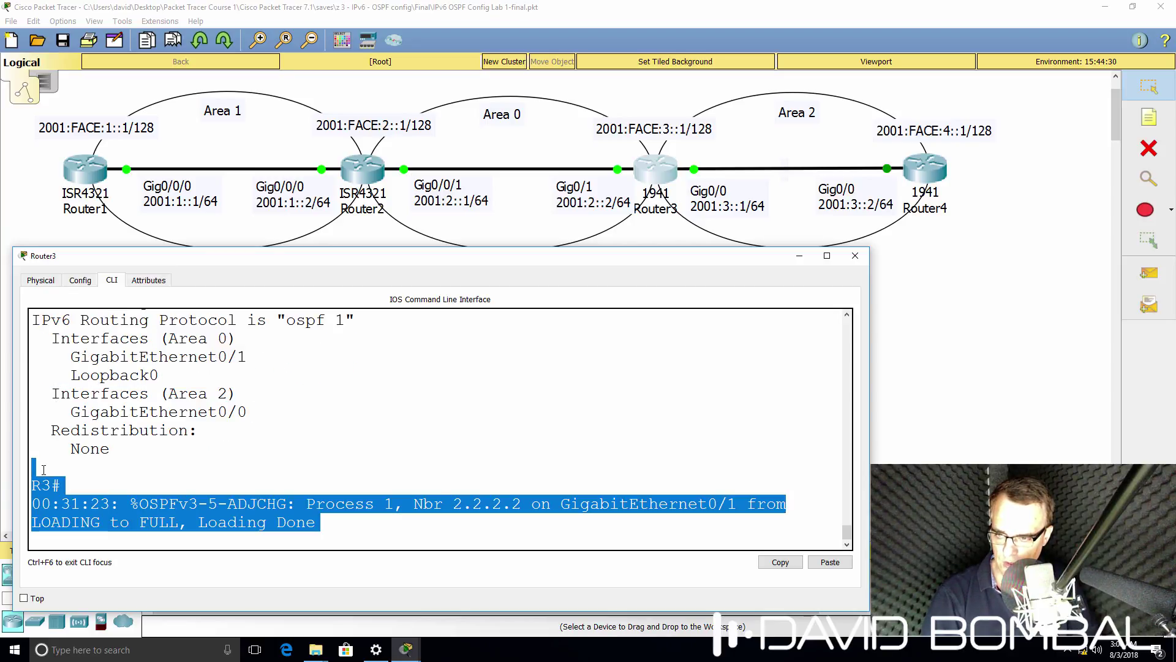
left_click_drag(248, 412, 29, 396)
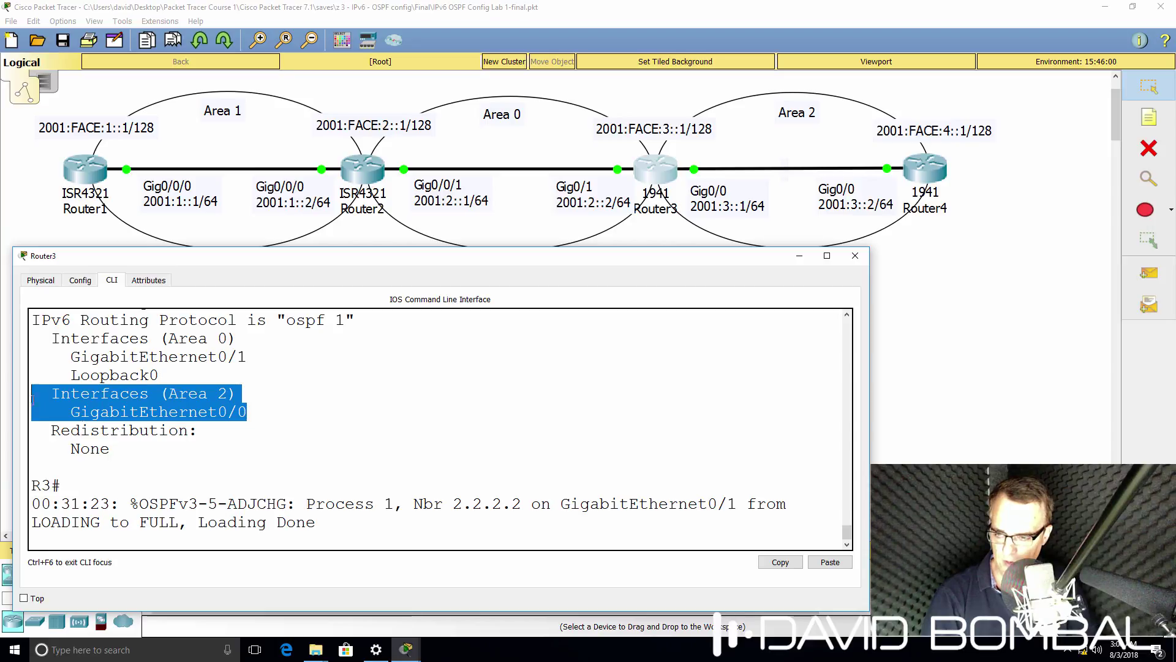
List Router3's OSPFv3 neighbors in a wider console and highlight neighbor 2.2.2.2.
key("Return")
key("Return")
key("Return")
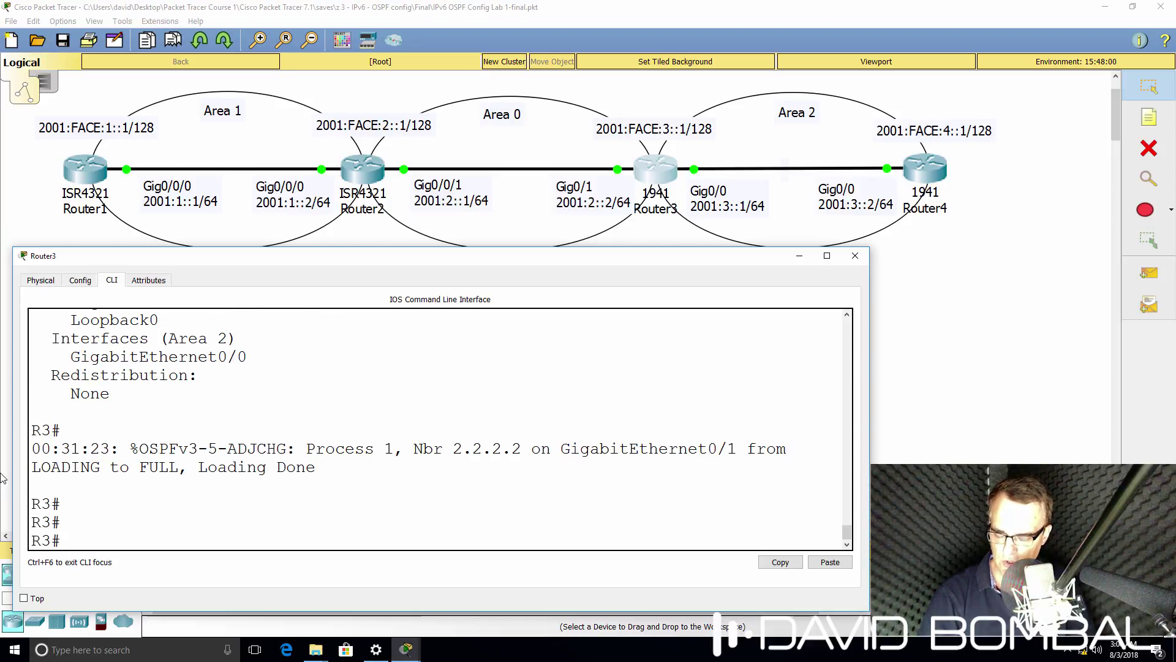
type("sh ipv6 ospf ne")
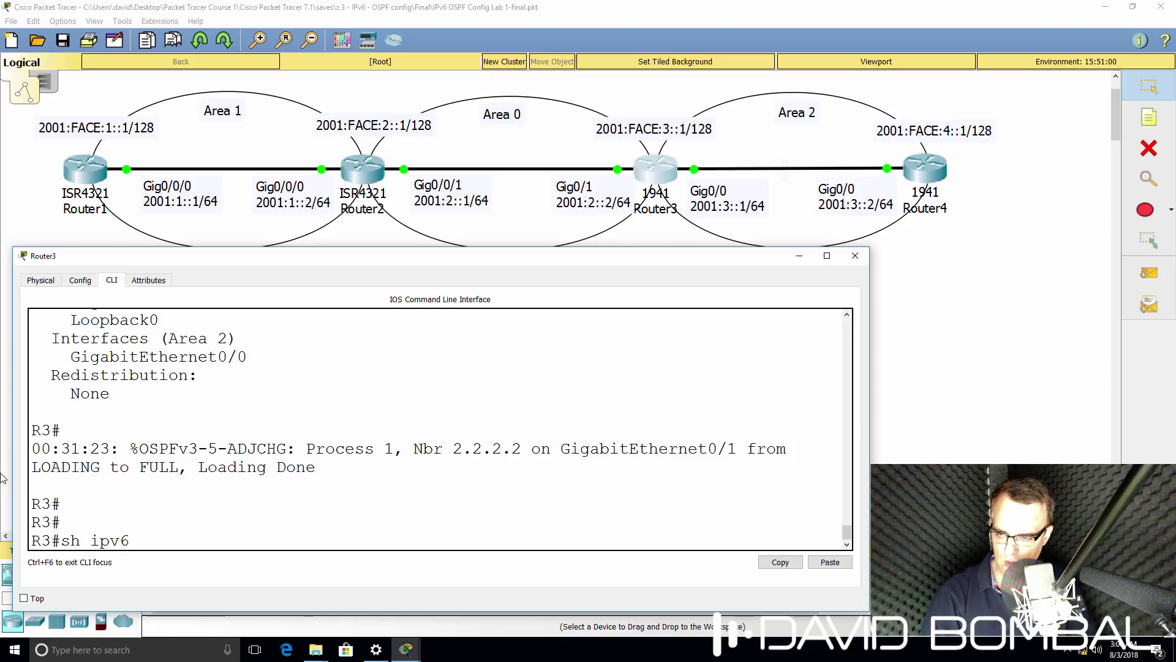
key("Tab")
key("Return")
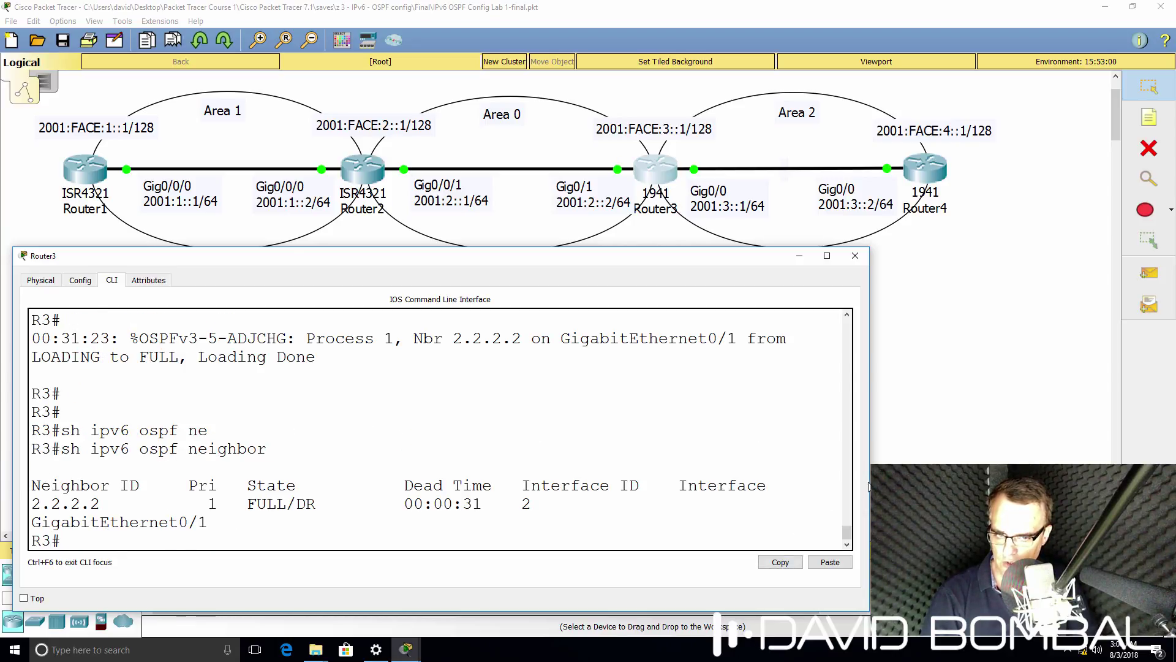
left_click_drag(869, 486, 935, 486)
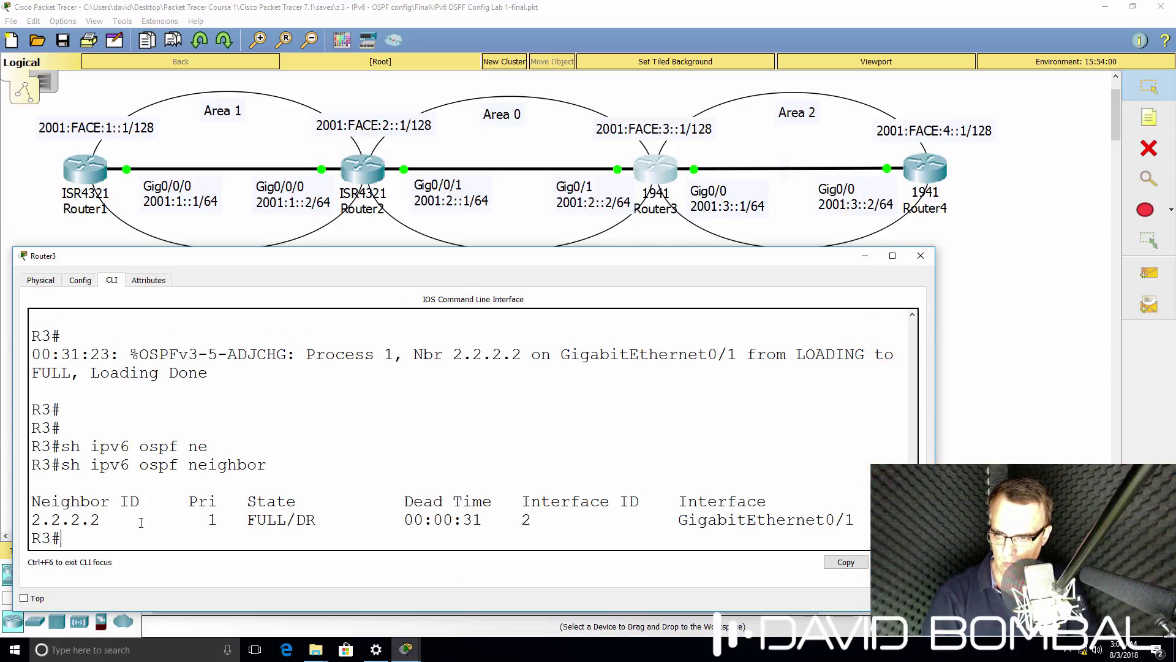
left_click_drag(141, 516, 31, 521)
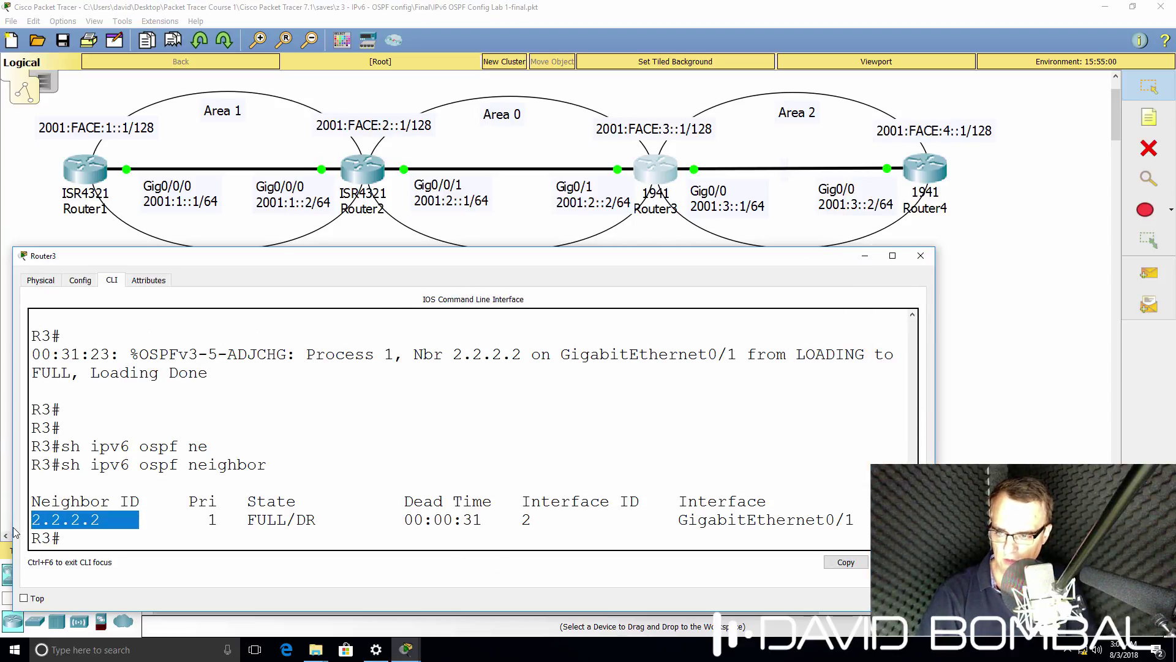
Show Router3's OSPFv3 interface details, highlighting Gig0/1 and designated router 2.2.2.2.
type("sh")
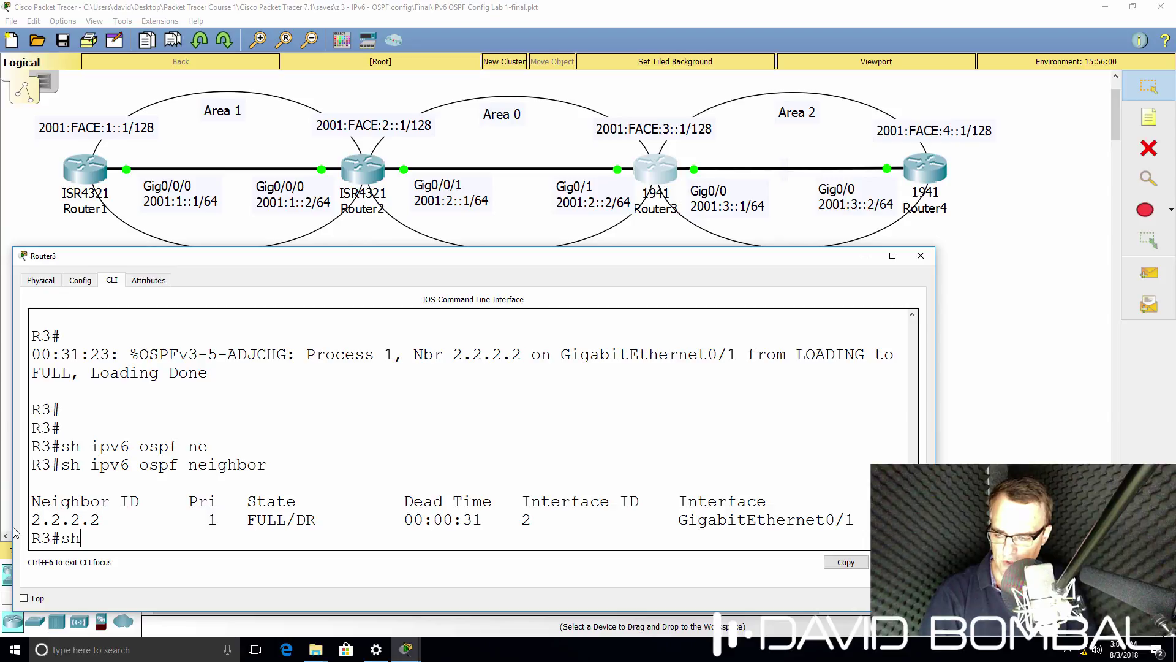
type(" ipv6 ospf")
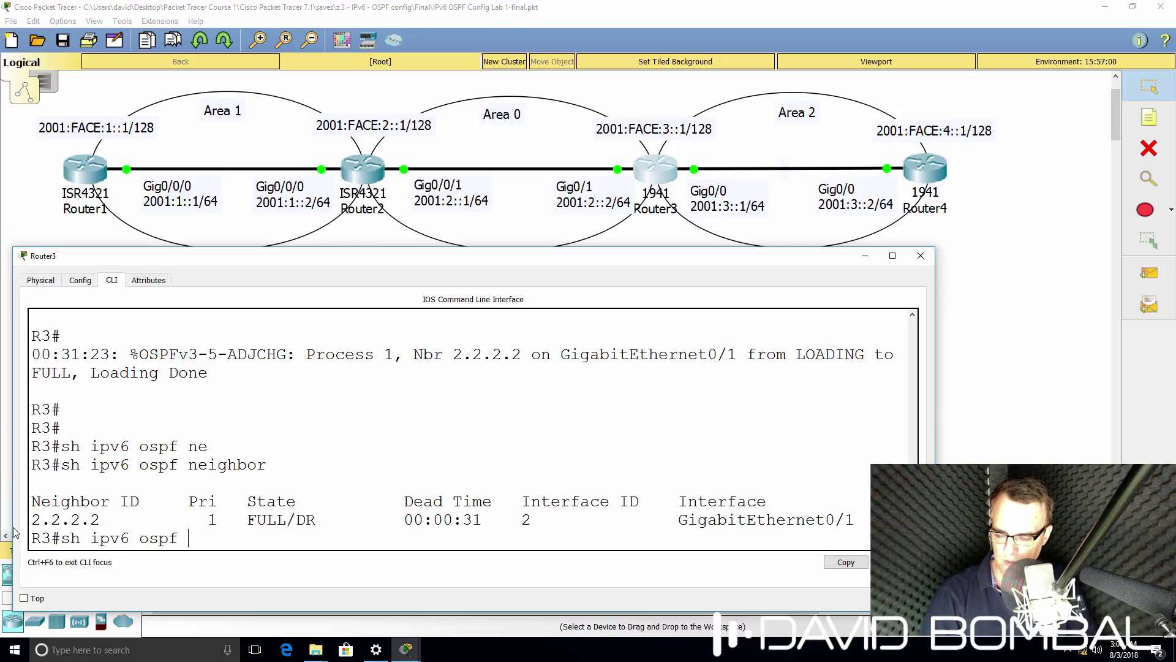
type(" int")
key("Return")
key("space")
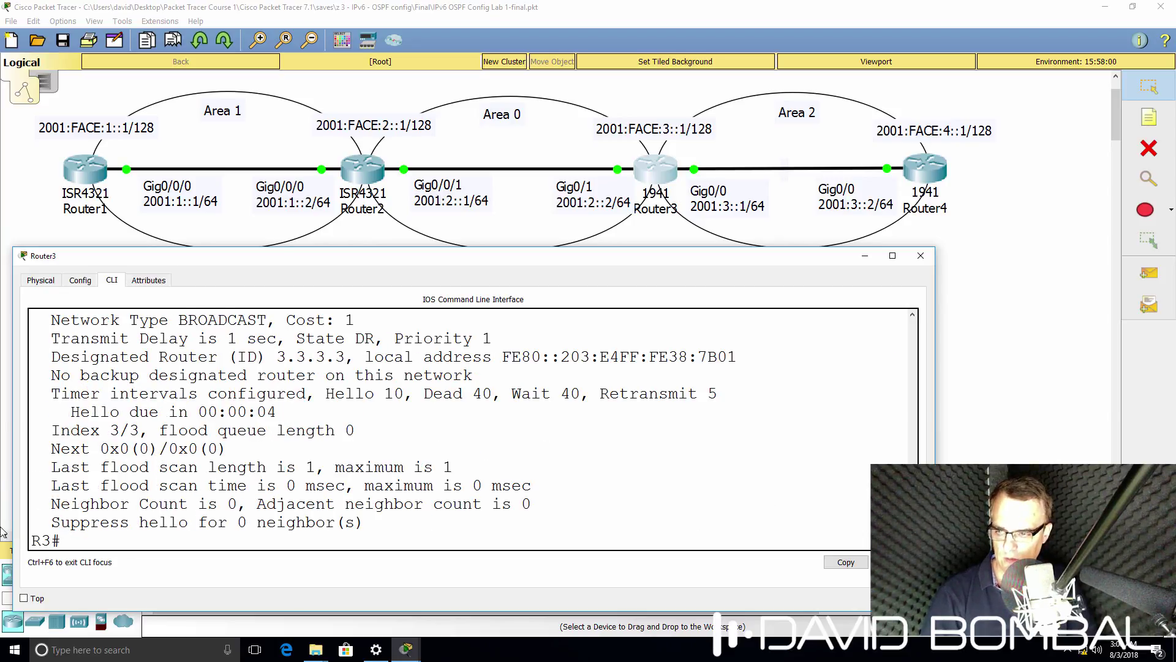
scroll(159, 441, "up", 5)
scroll(159, 441, "up", 5)
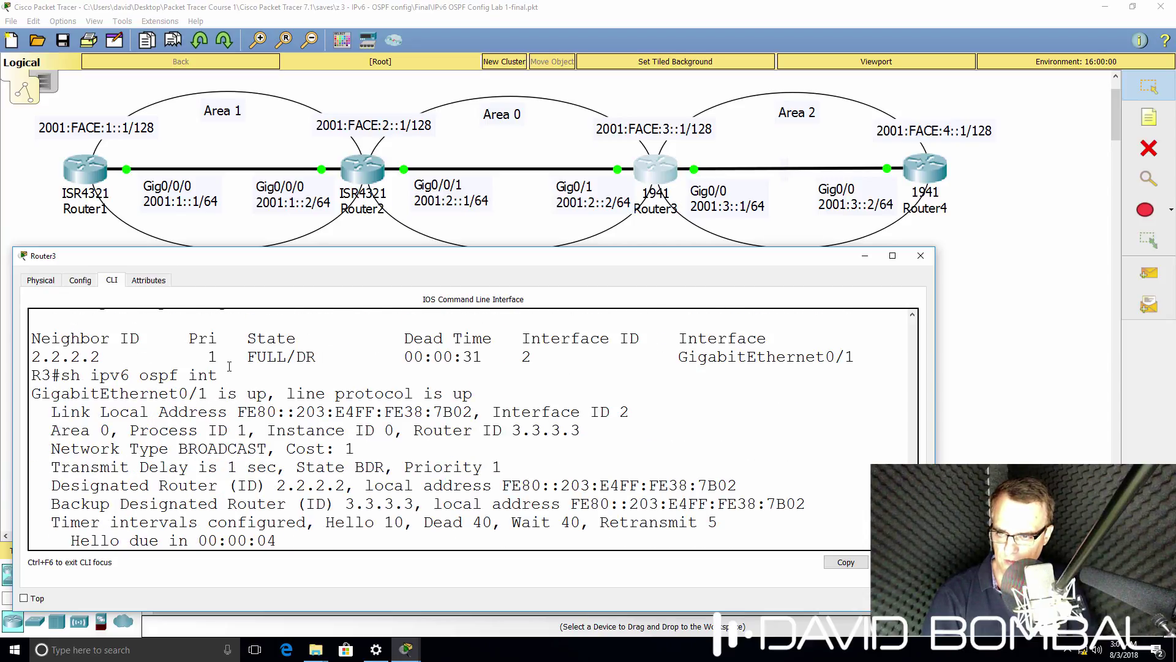
left_click_drag(226, 388, 68, 392)
left_click_drag(354, 485, 51, 485)
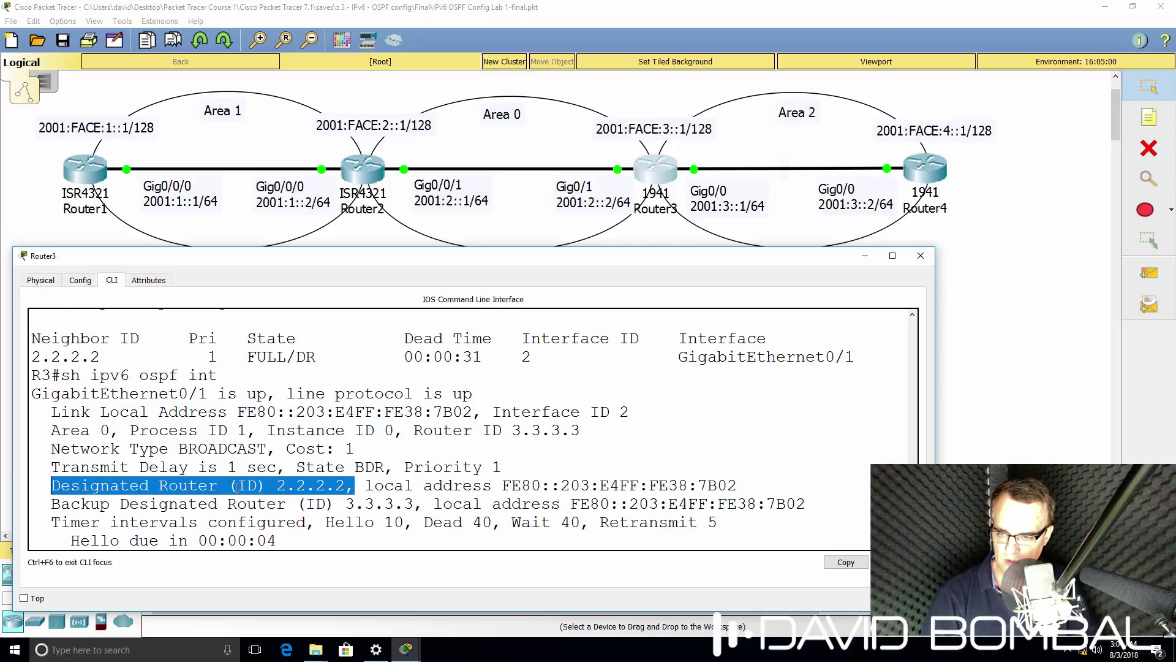
scroll(356, 461, "down", 10)
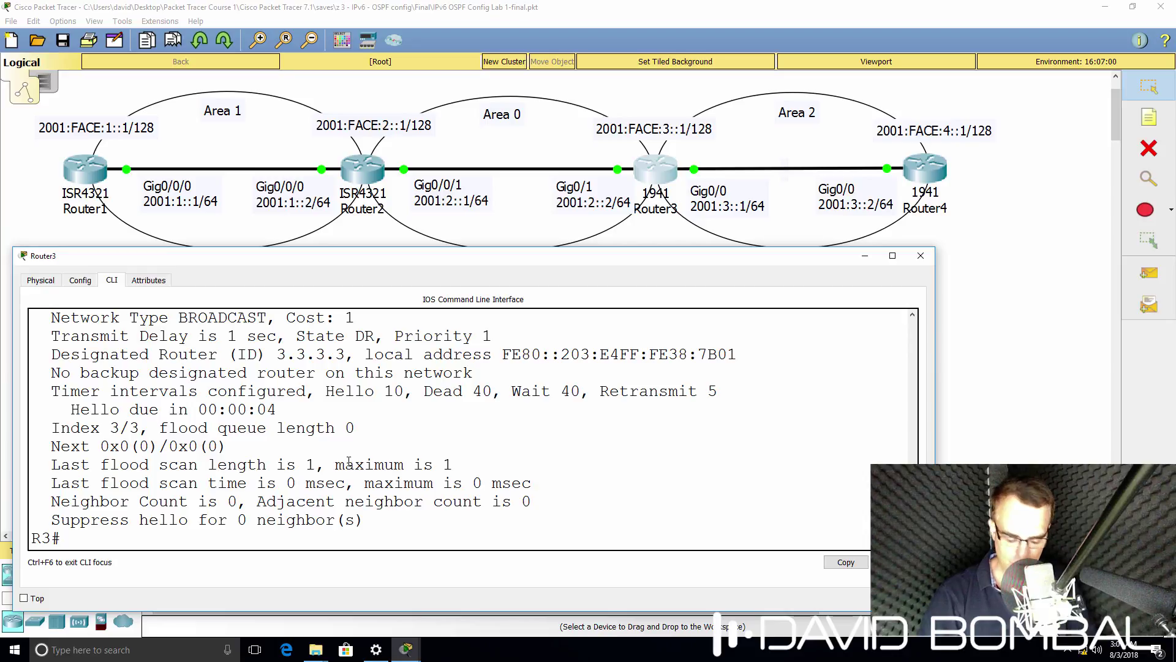
Recheck Router3's OSPFv3 neighbors, then try the mistyped routing-table command.
type("sh ipv6 o")
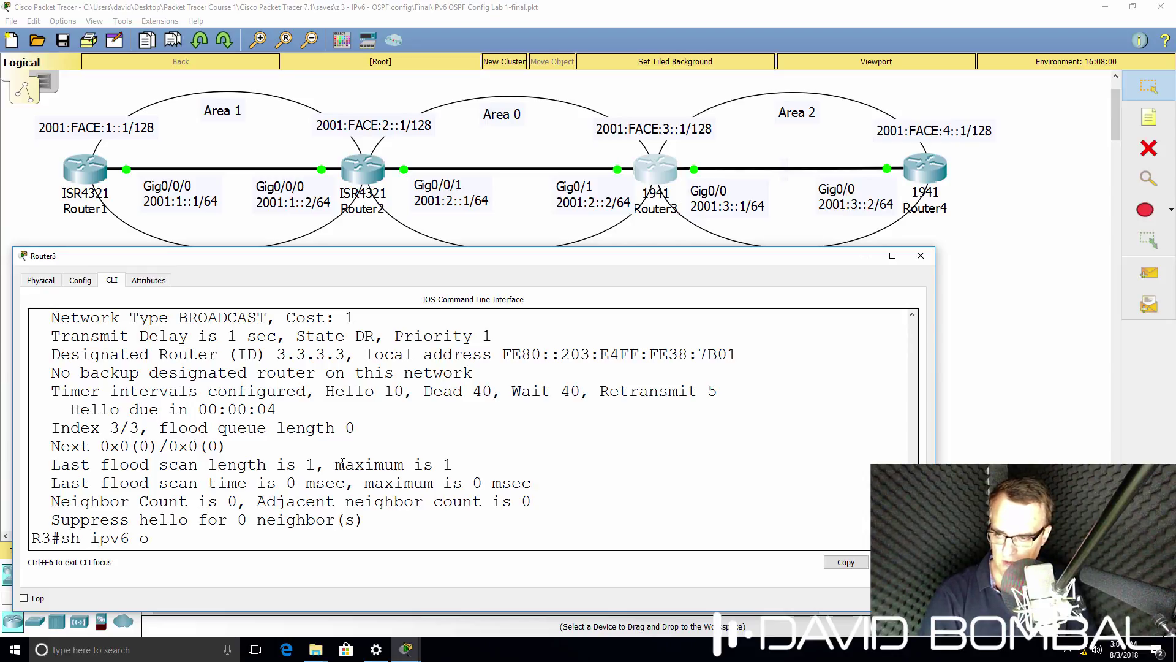
type("spf nei")
key("Return")
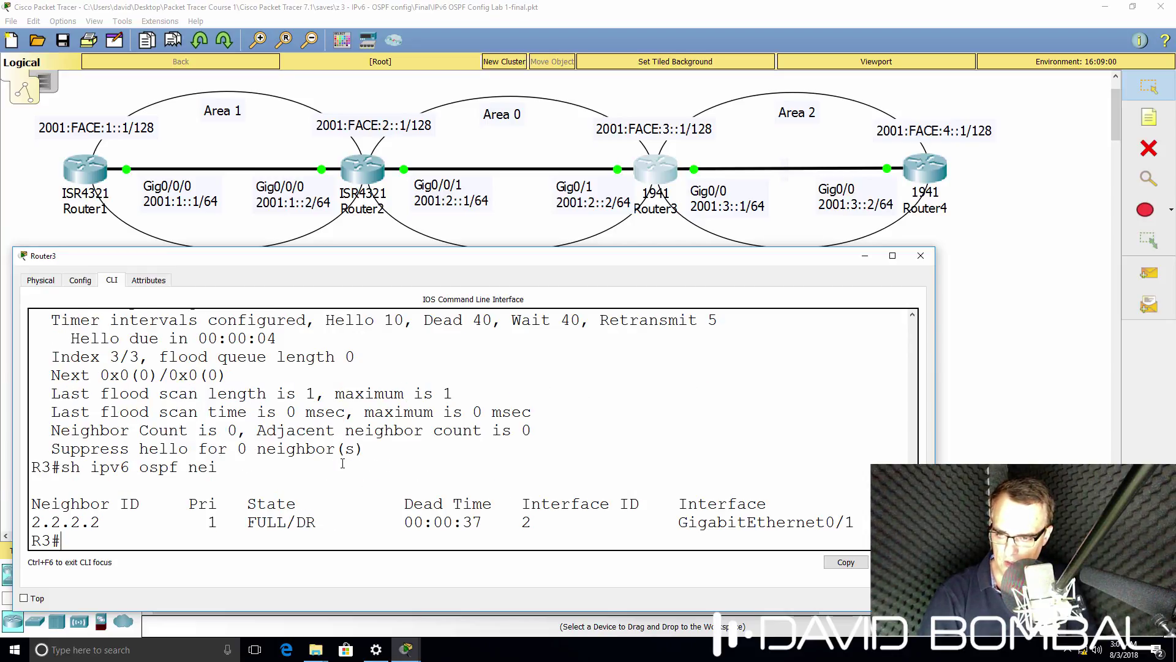
type("sh ipv6 router")
key("Return")
Display Router3's IPv6 routing table and highlight the inter-area route to 2001:FACE:1::1/128.
key("Up")
key("BackSpace")
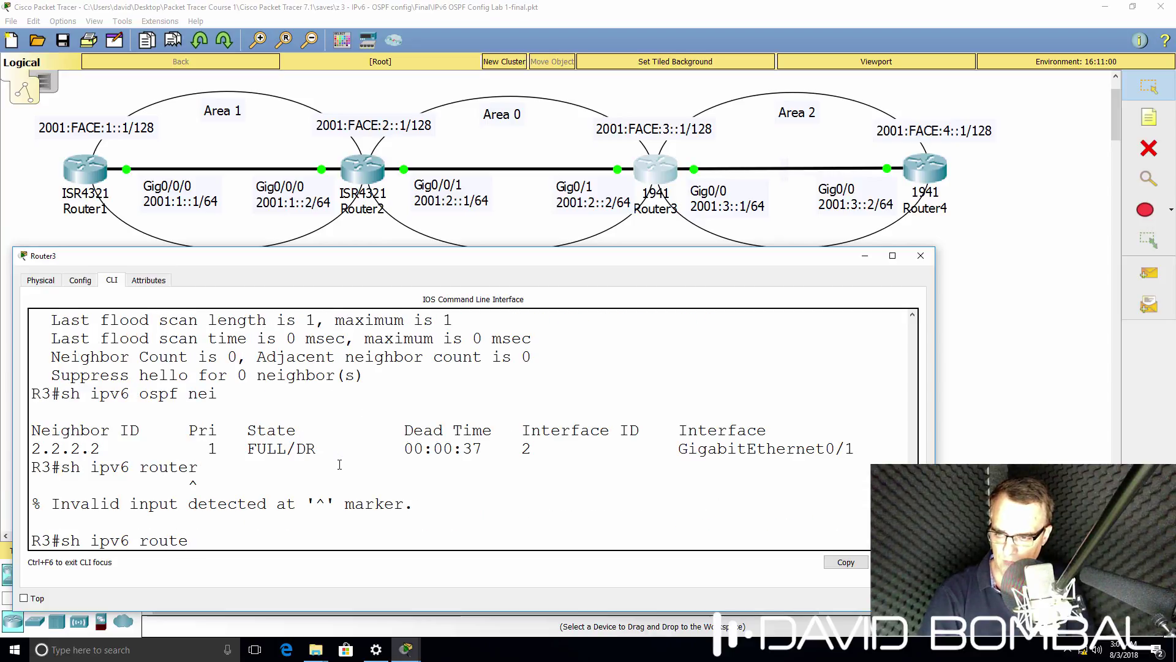
key("Return")
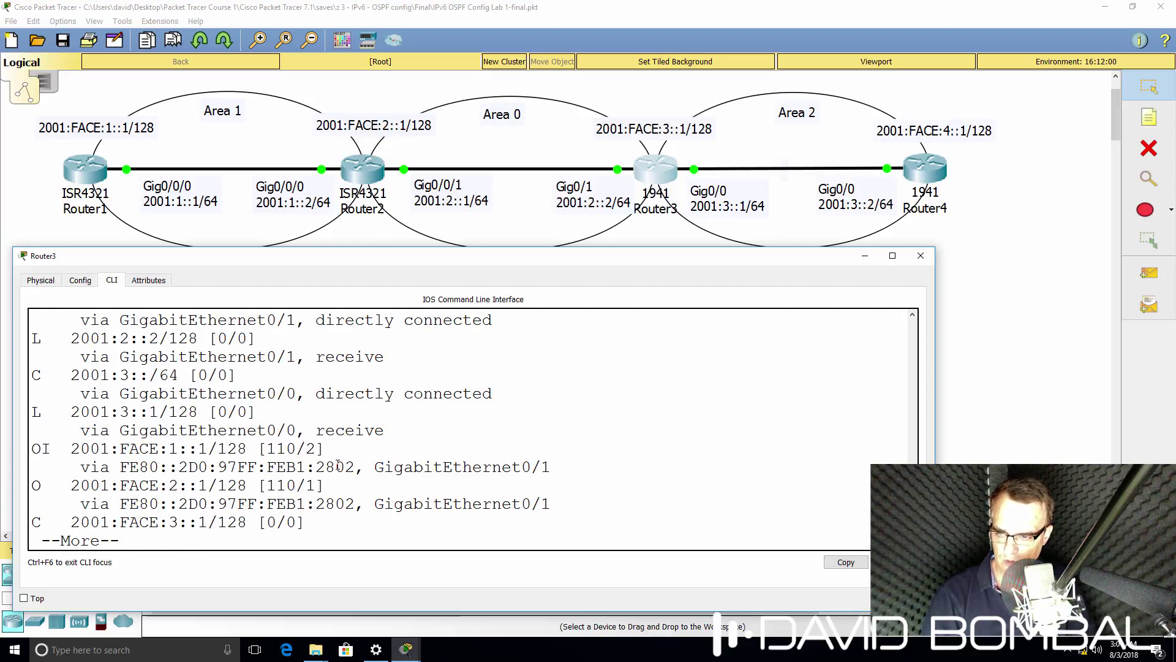
key("space")
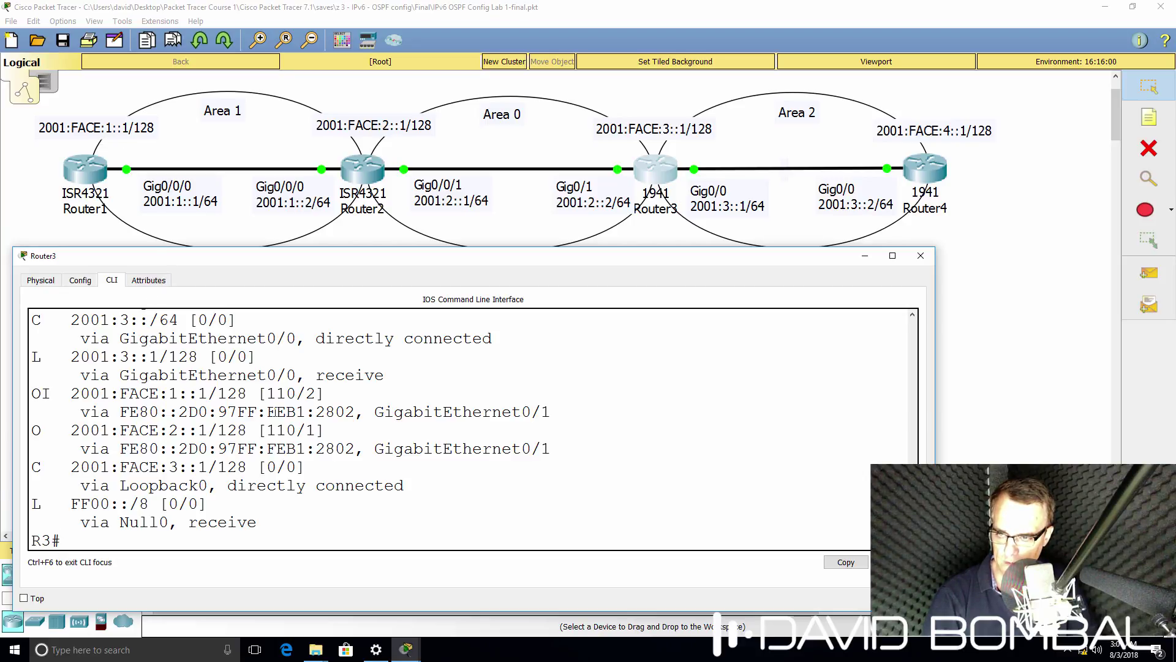
left_click_drag(328, 391, 15, 390)
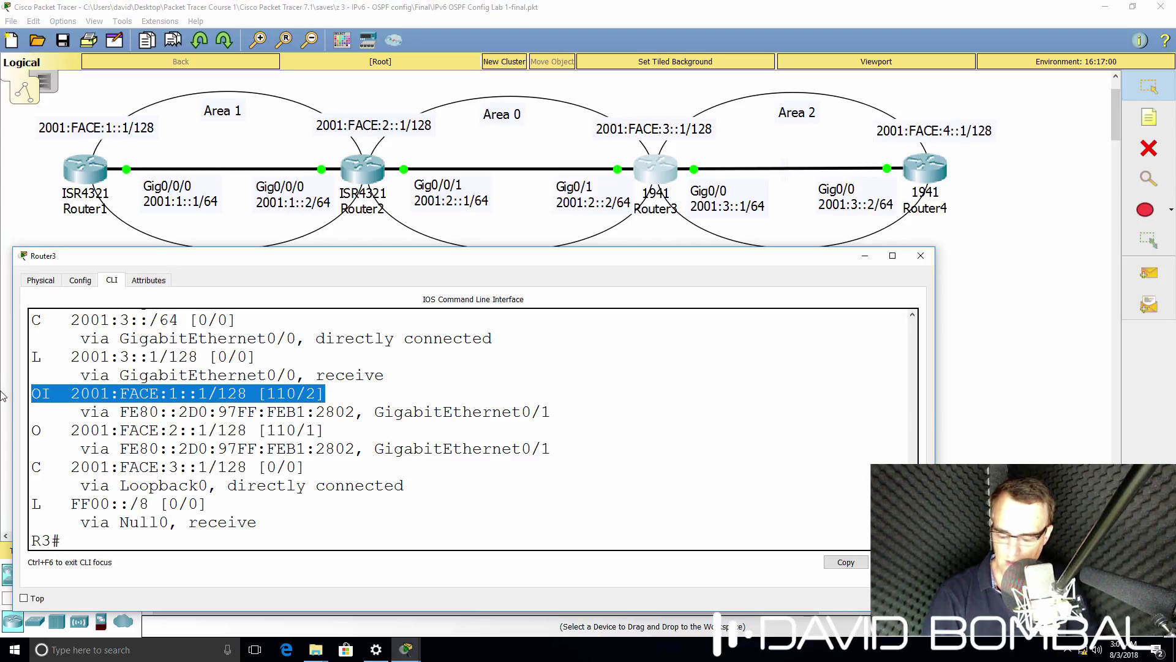
Ping and traceroute 2001:FACE:1::1 from Router3, then open Router4.
type("ping 2001")
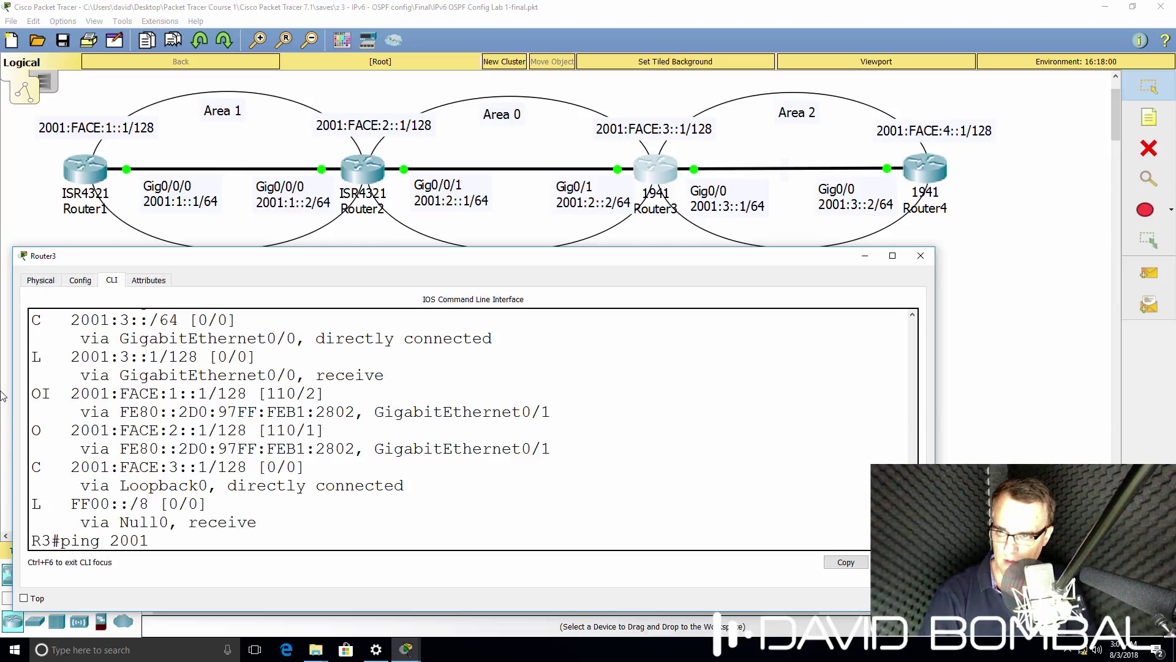
type(":FACE:")
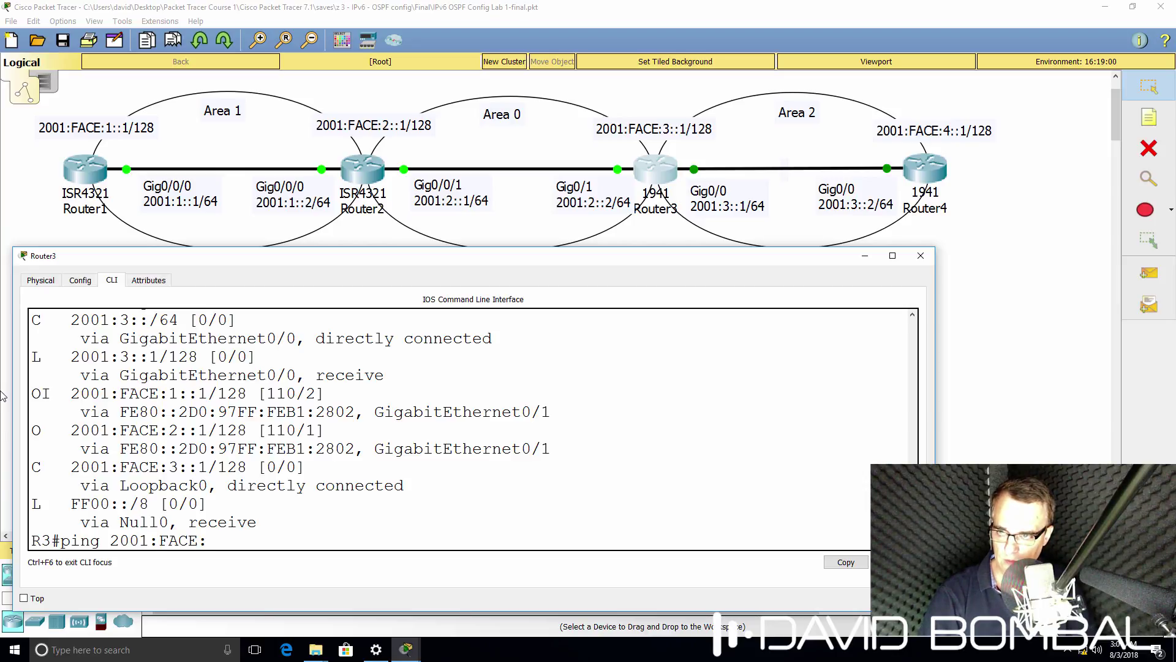
type("1::1")
key("Return")
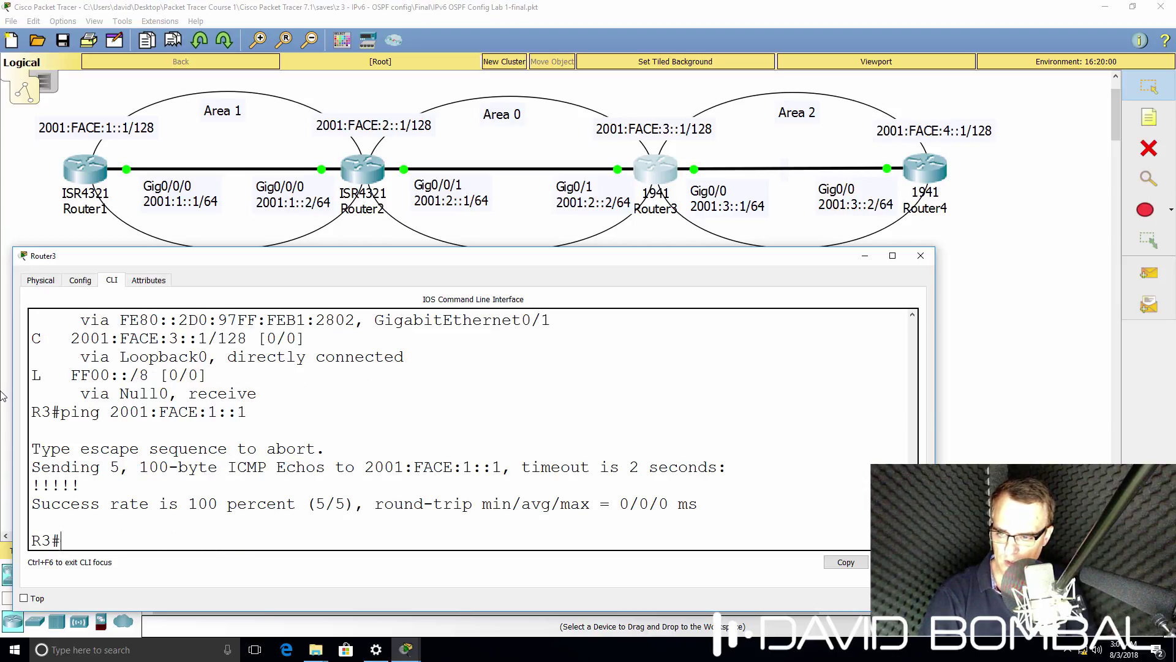
type("tr")
key("Tab")
type("2001")
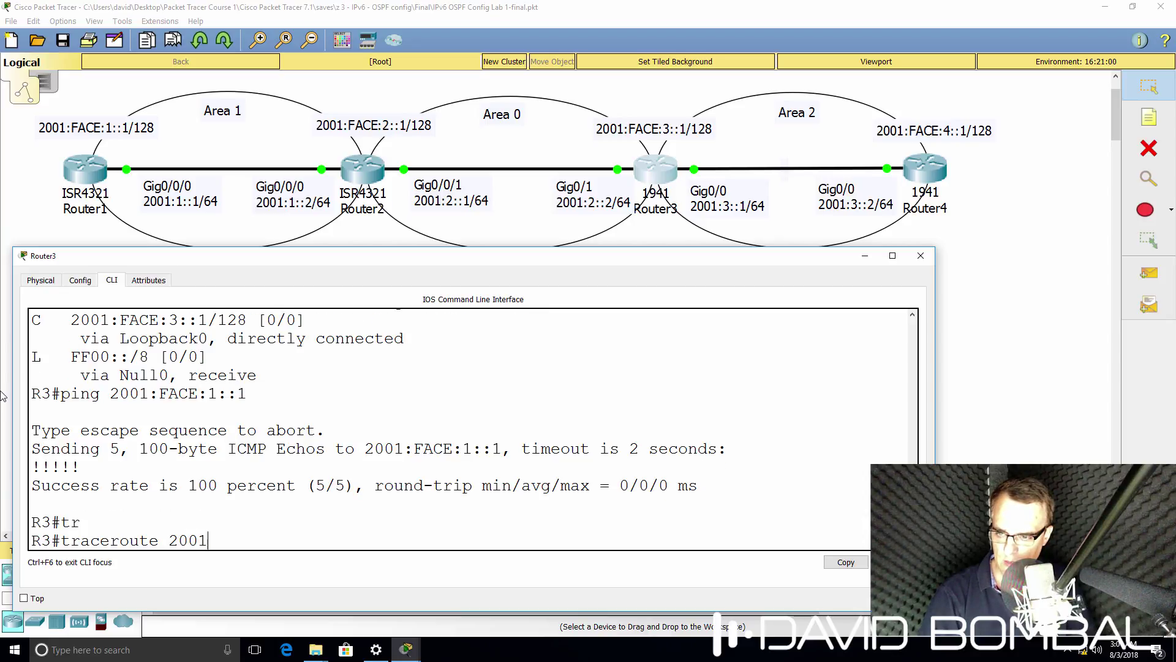
type(":FACE:1::1")
key("Return")
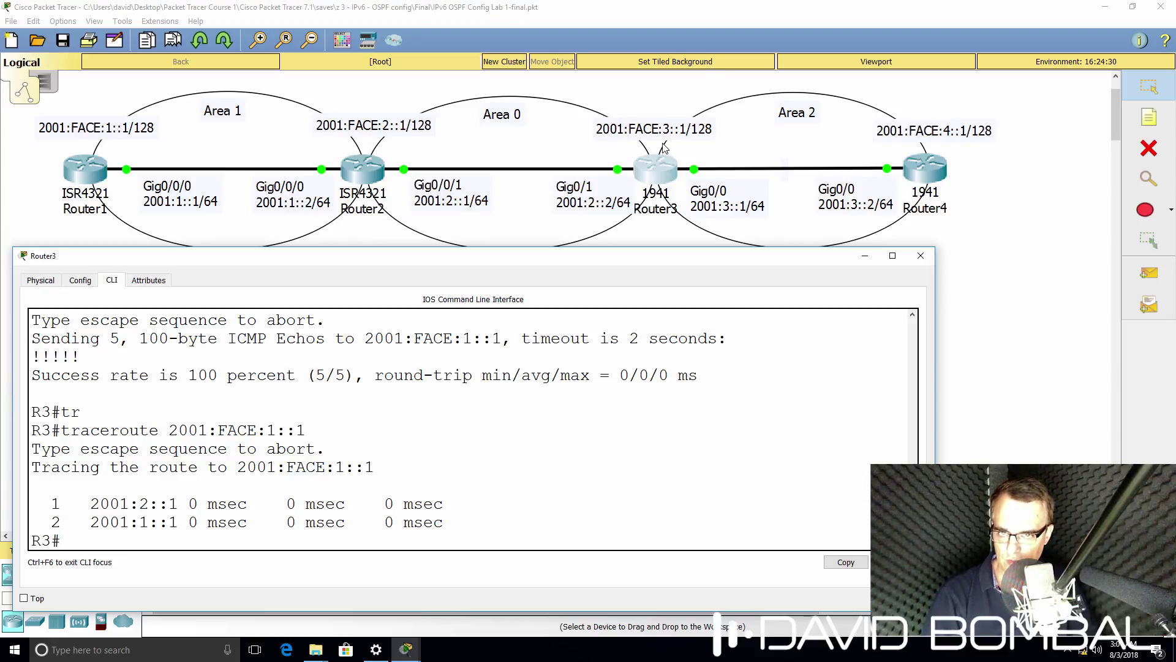
left_click(939, 173)
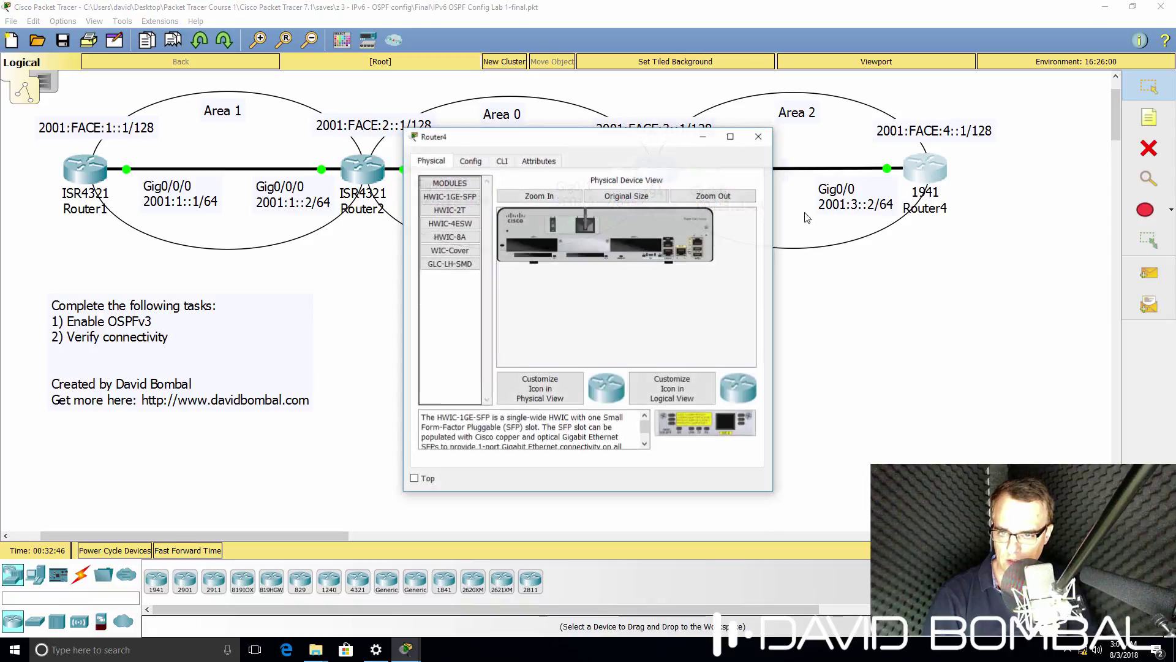
Open Router4's command line in a wider window and enter privileged mode.
left_click(502, 160)
left_click_drag(551, 136, 155, 278)
left_click_drag(376, 325, 919, 345)
key("Return")
key("Return")
key("Return")
type("en")
key("Return")
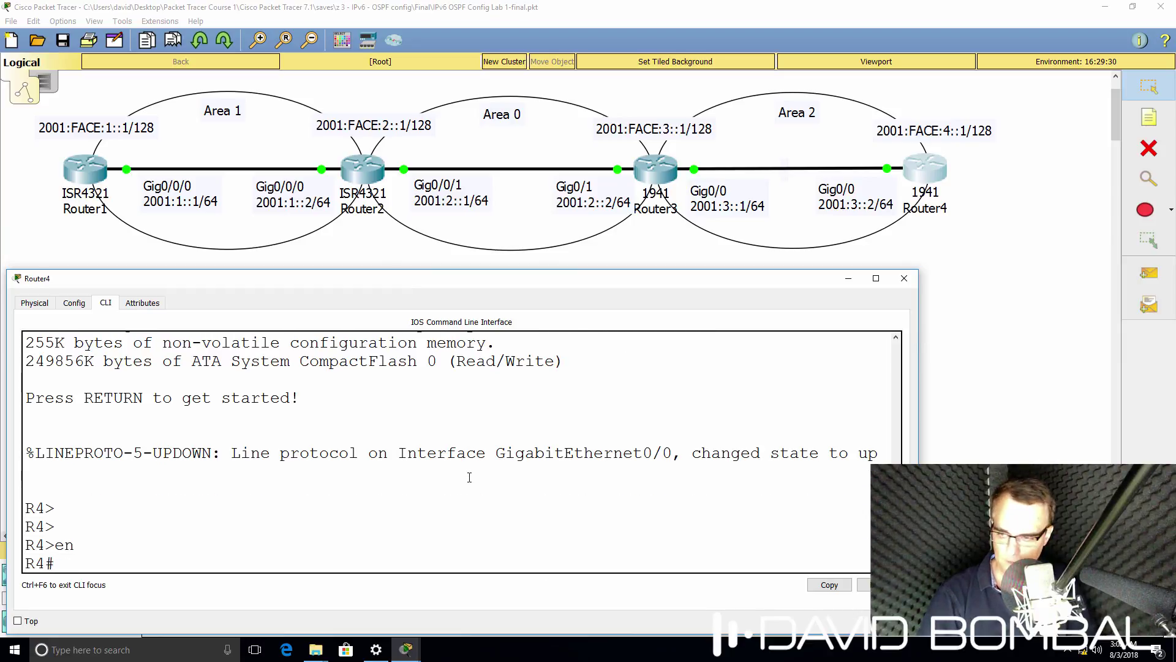
type("sh ip int brief")
key("Return")
List Router4's IPv6 interfaces and highlight 2001:3::2 and 2001:FACE:4::1.
key("Up")
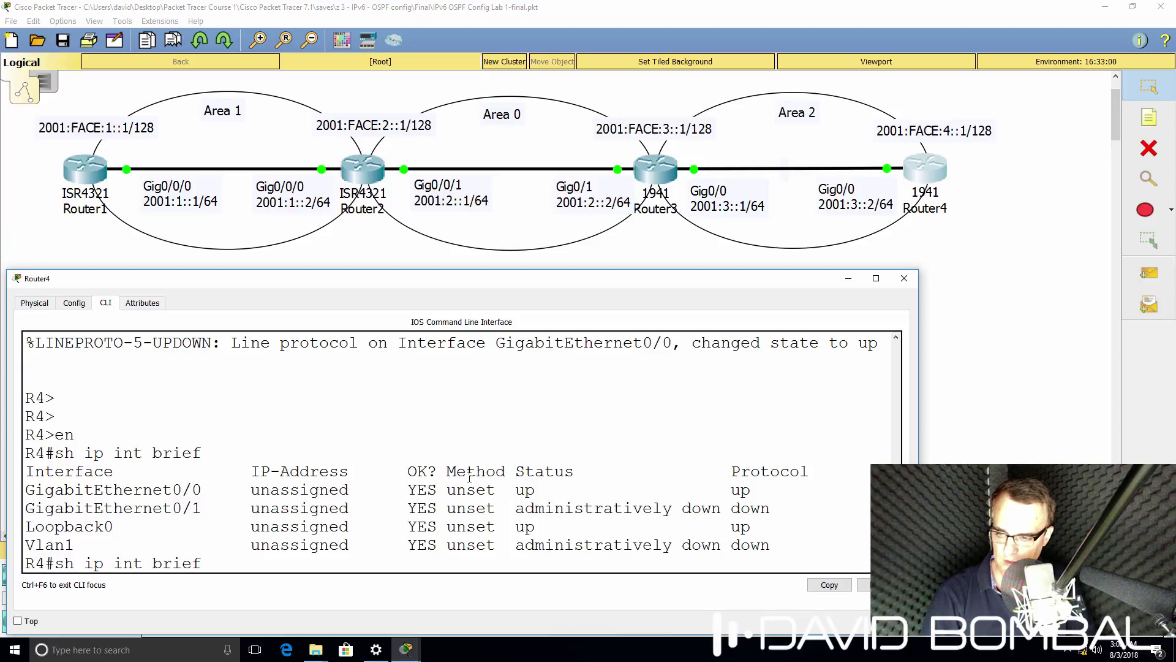
key("Left")
key("Left")
key("Left")
key("Left")
key("Left")
key("Left")
key("Left")
key("Left")
key("Left")
key("Left")
type("v6")
key("Return")
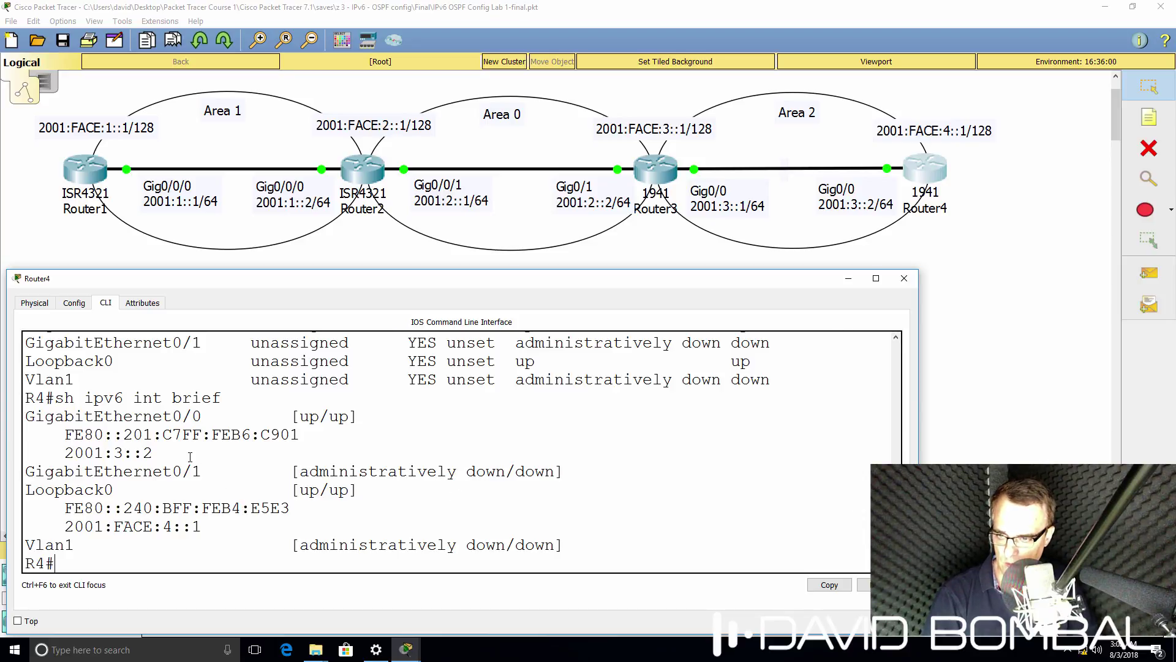
left_click_drag(190, 456, 40, 451)
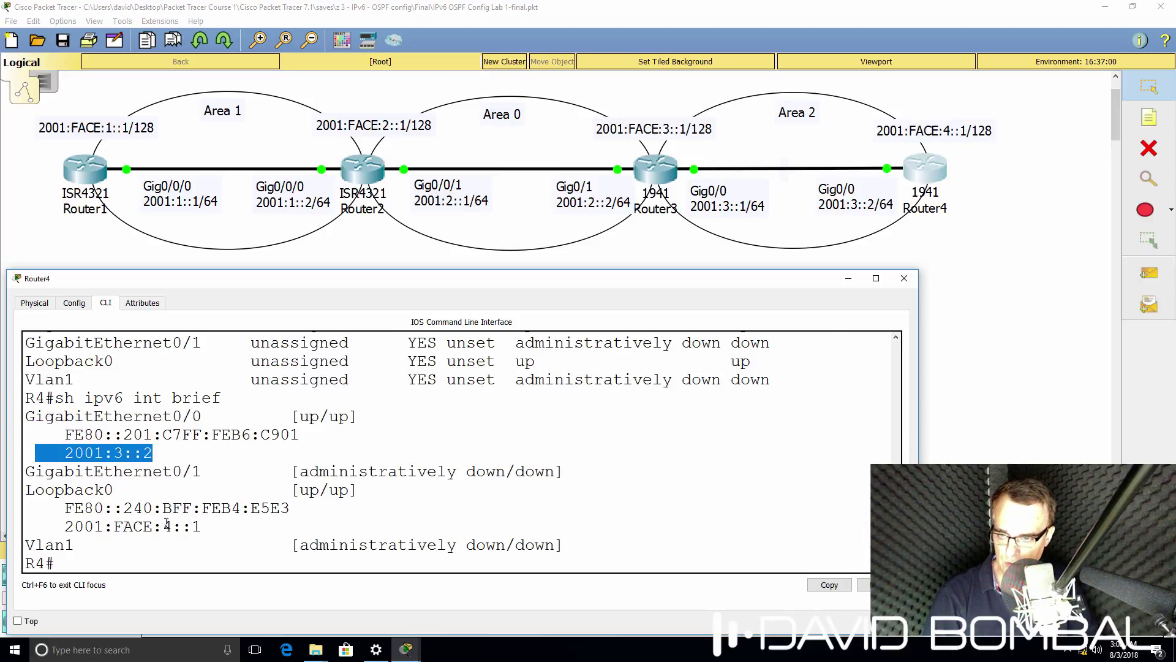
left_click_drag(219, 531, 32, 532)
Page through Router4's running configuration and enter global configuration mode.
type("sh run")
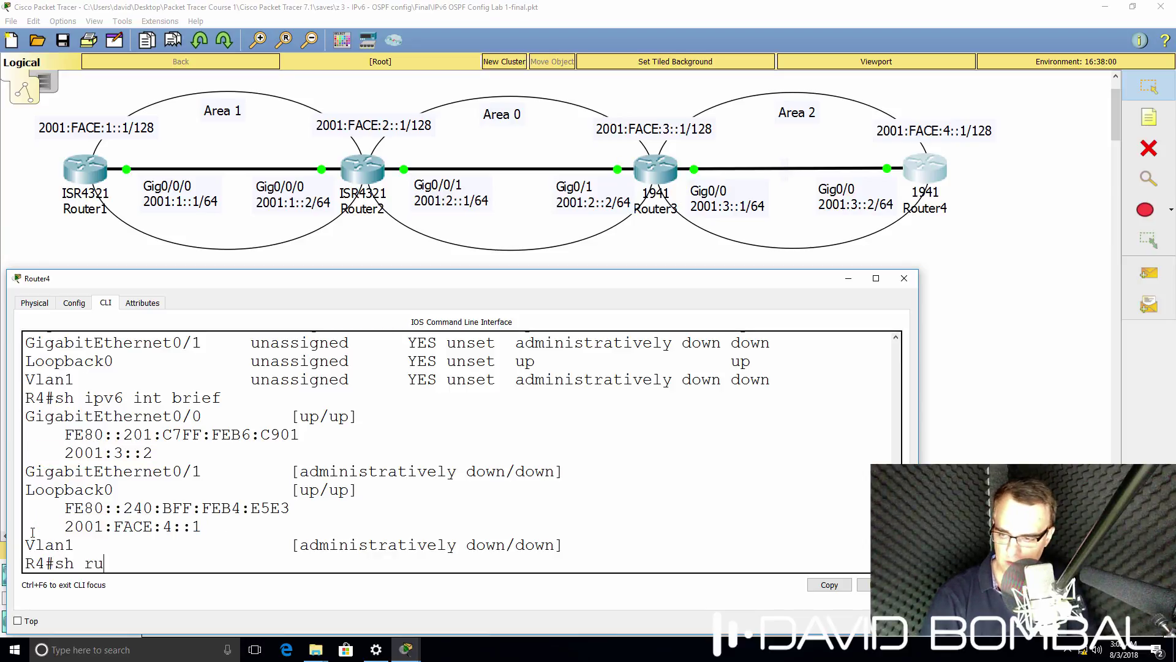
key("Return")
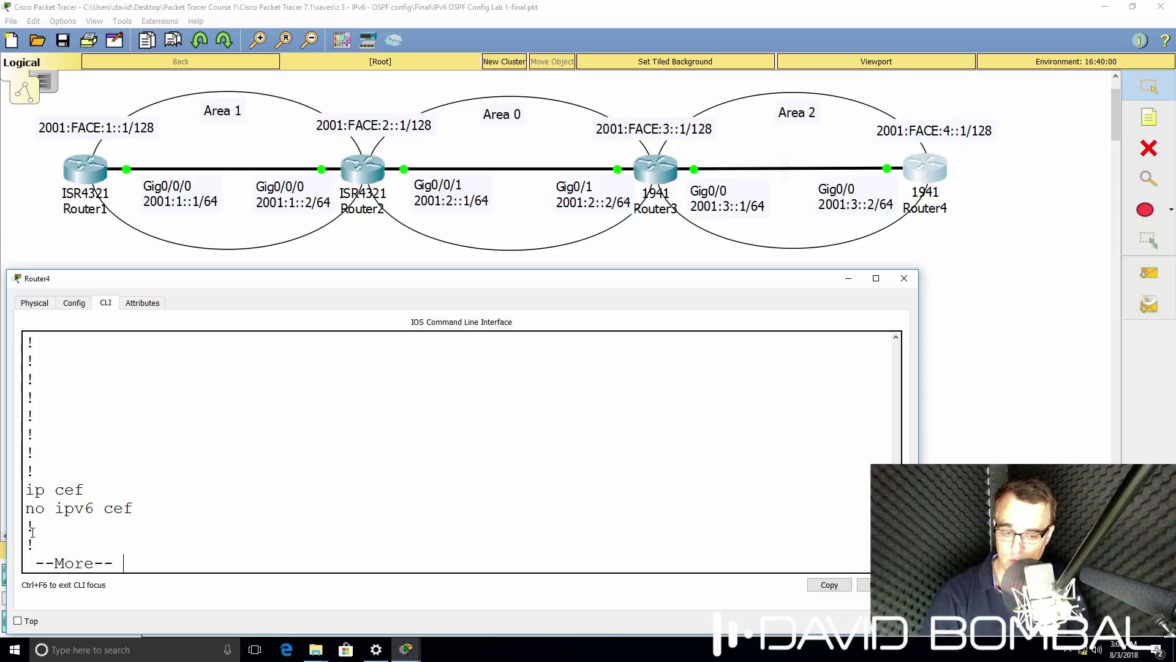
key("space")
key("space")
key("space")
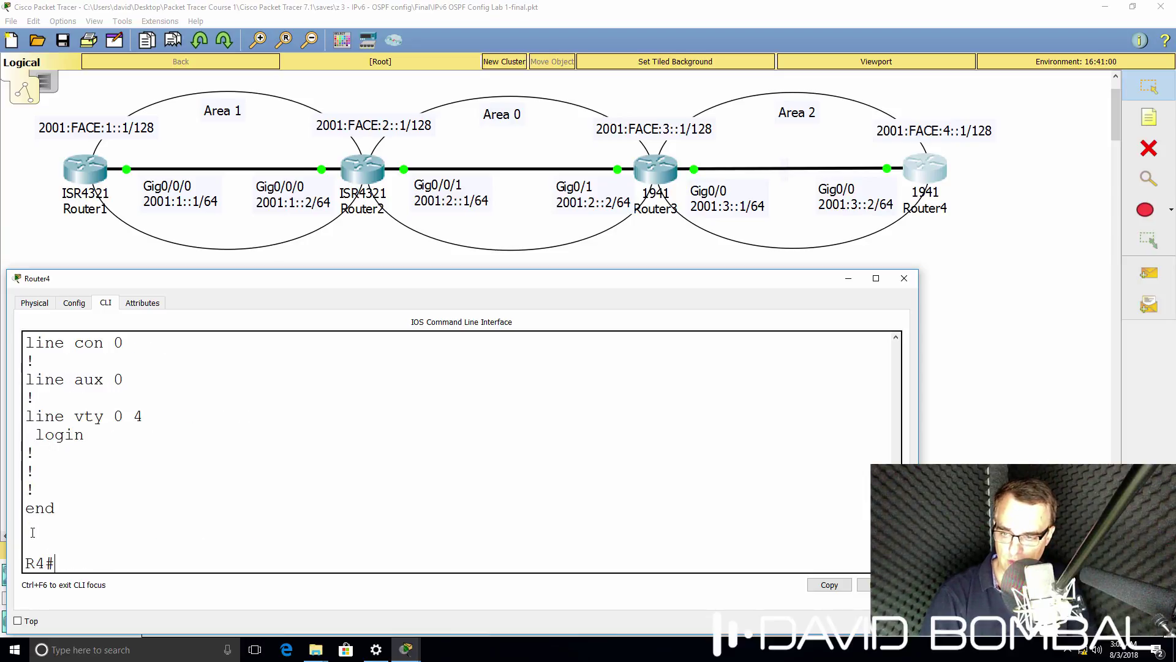
type("conf t")
key("Return")
Enable IPv6 unicast routing on Router4 and confirm it in the running configuration.
type("ipv6 un")
key("Tab")
key("Return")
type("end")
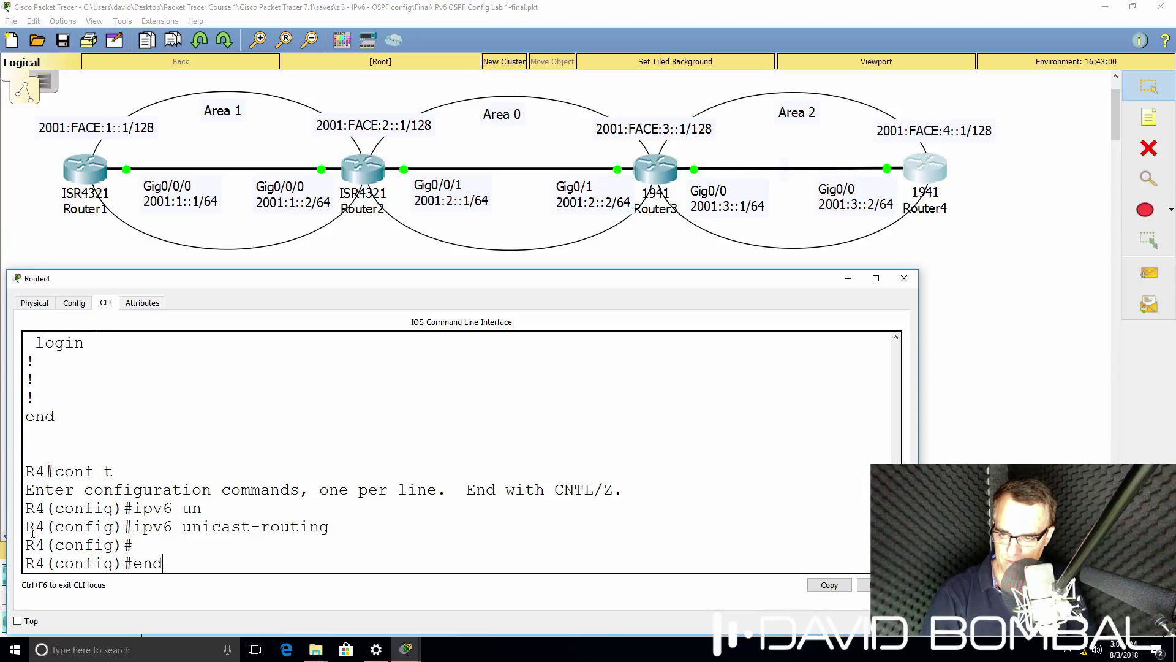
key("Return")
key("Return")
type("sh run")
key("Return")
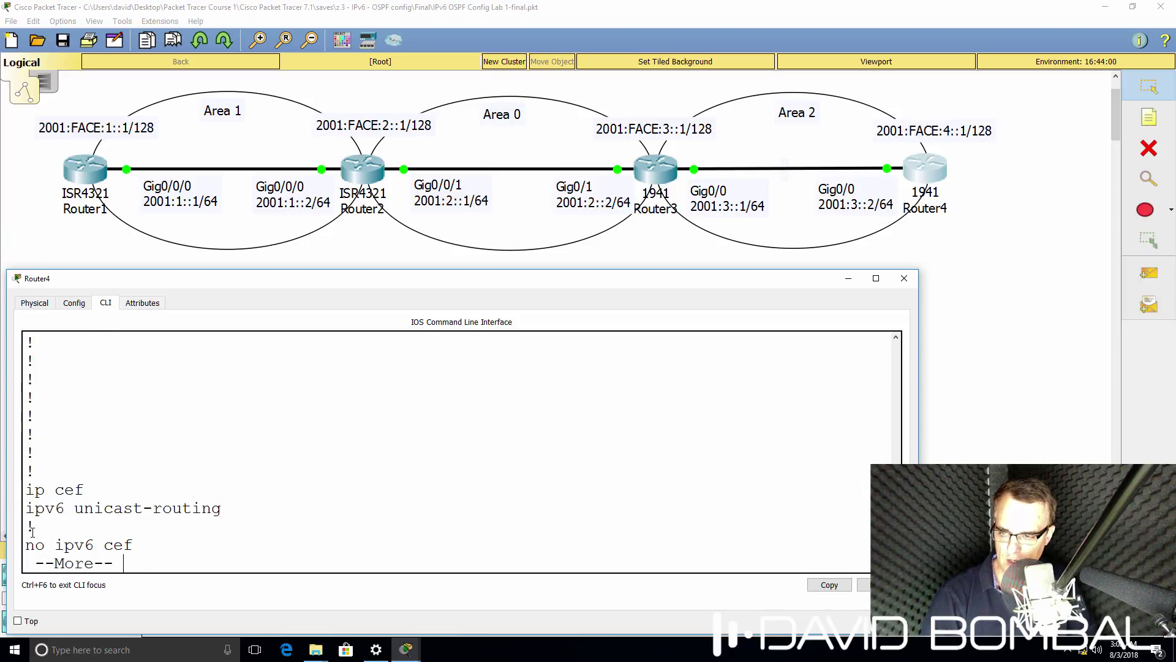
left_click_drag(253, 509, 23, 508)
key("ctrl+c")
key("Return")
key("Return")
Start OSPFv3 process 1 on Router4 with router-id 4.4.4.4.
type("conf t")
key("Return")
type("ipv6 router ?ospf ?1")
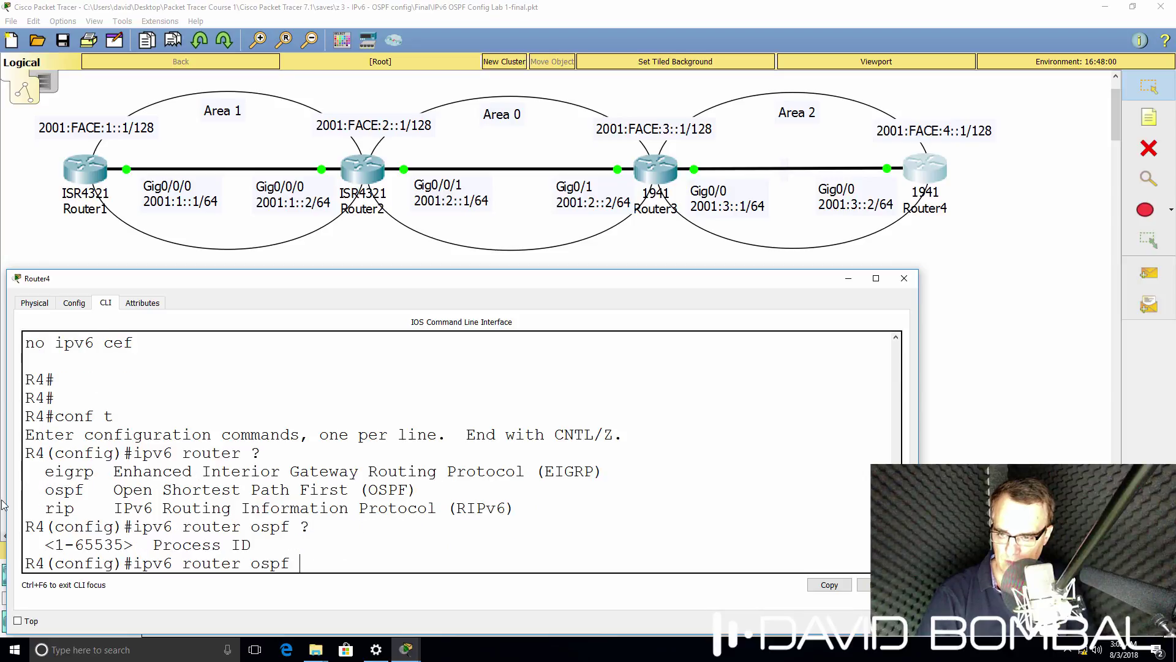
key("Return")
key("Return")
type("router")
key("Tab")
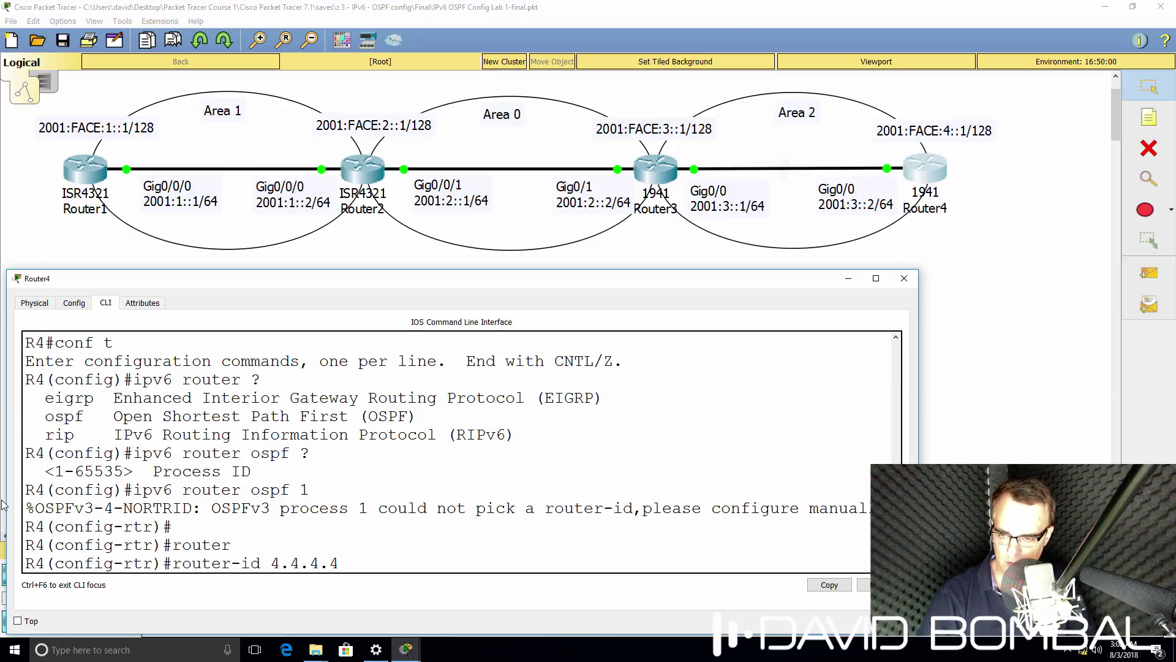
key("Return")
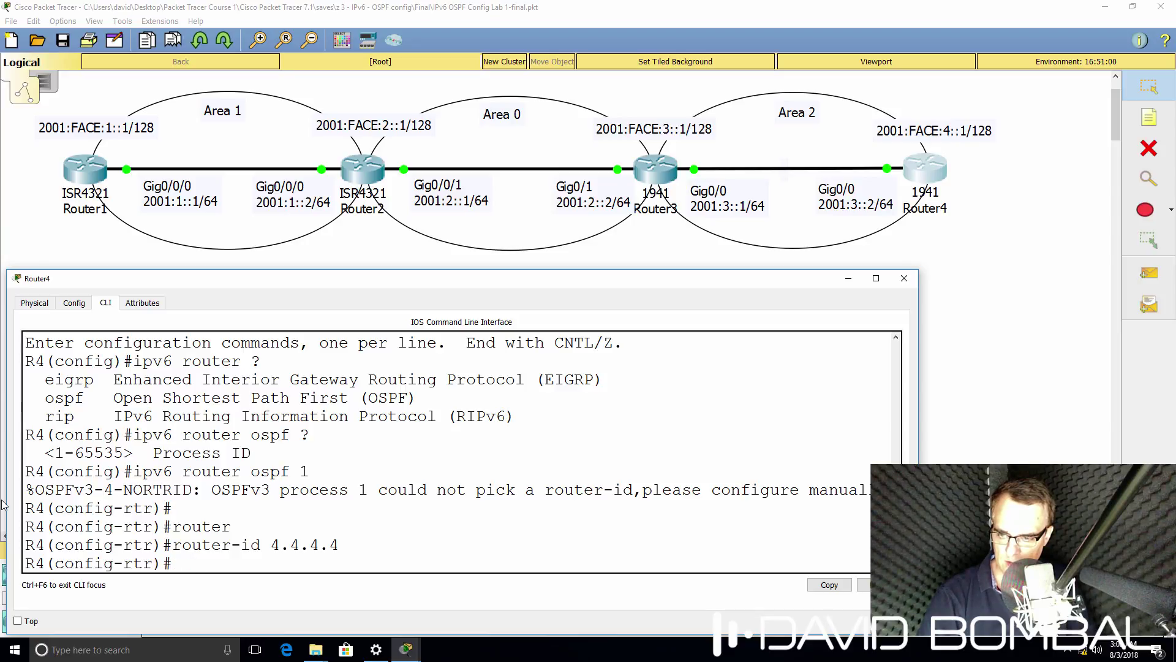
Put GigabitEthernet0/0 and Loopback0 into OSPF area 2 and mark the area mismatch message.
type("int g0/0")
key("Return")
type("ipv6 ospf ?1 ?")
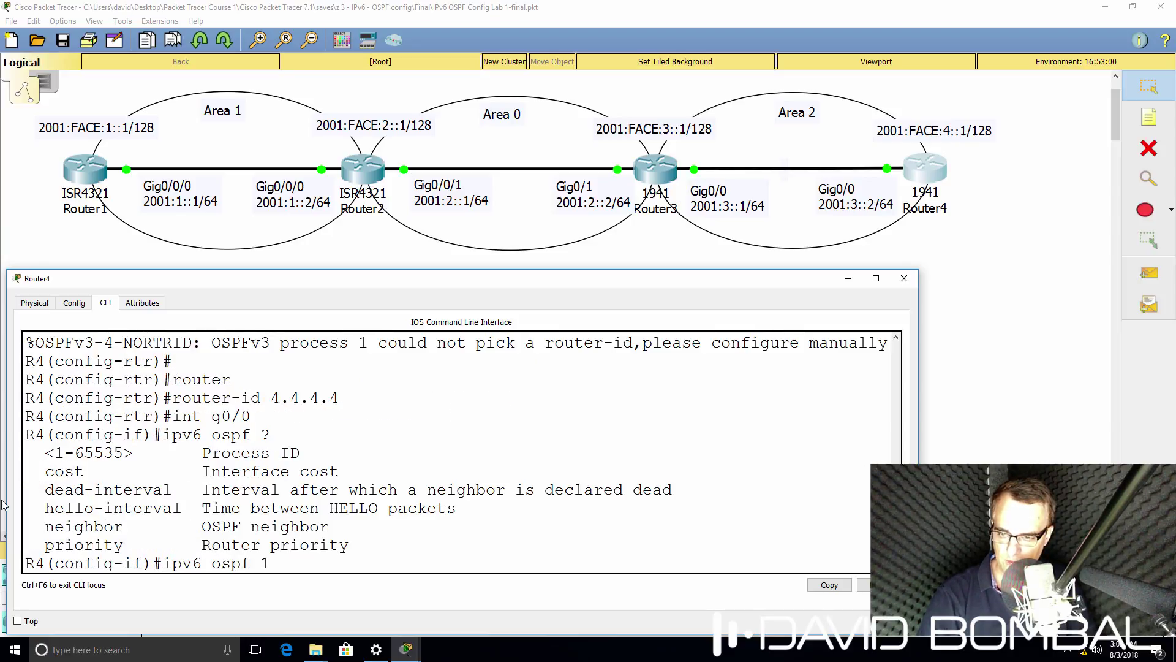
type("area 2")
key("Return")
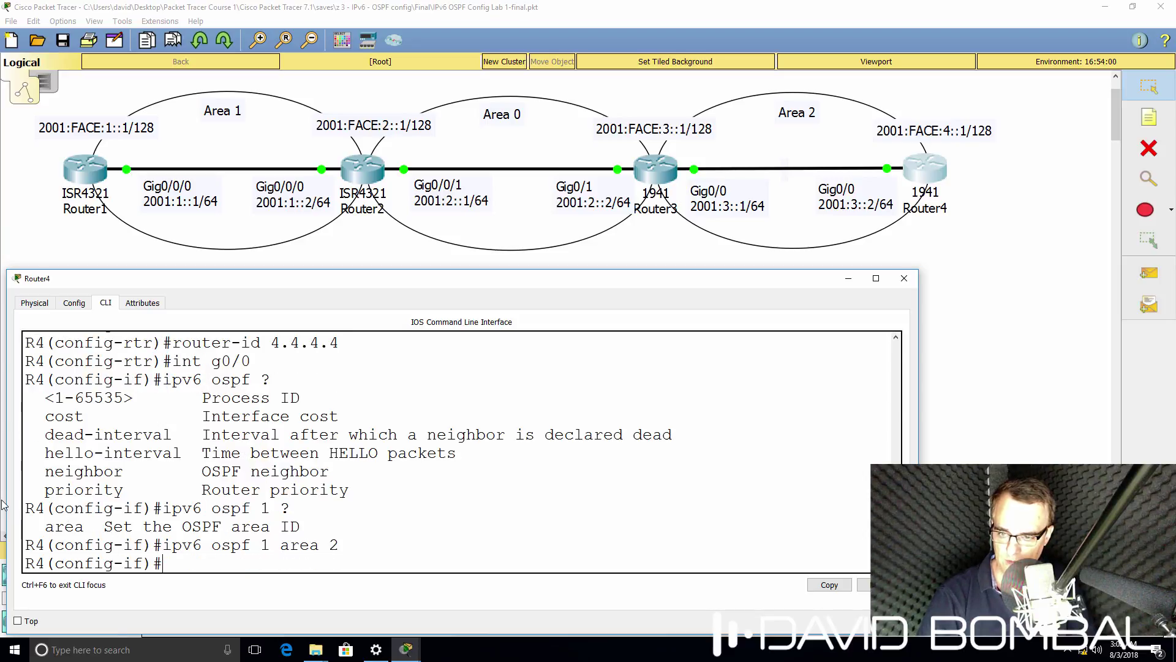
type("int loop 0")
key("Return")
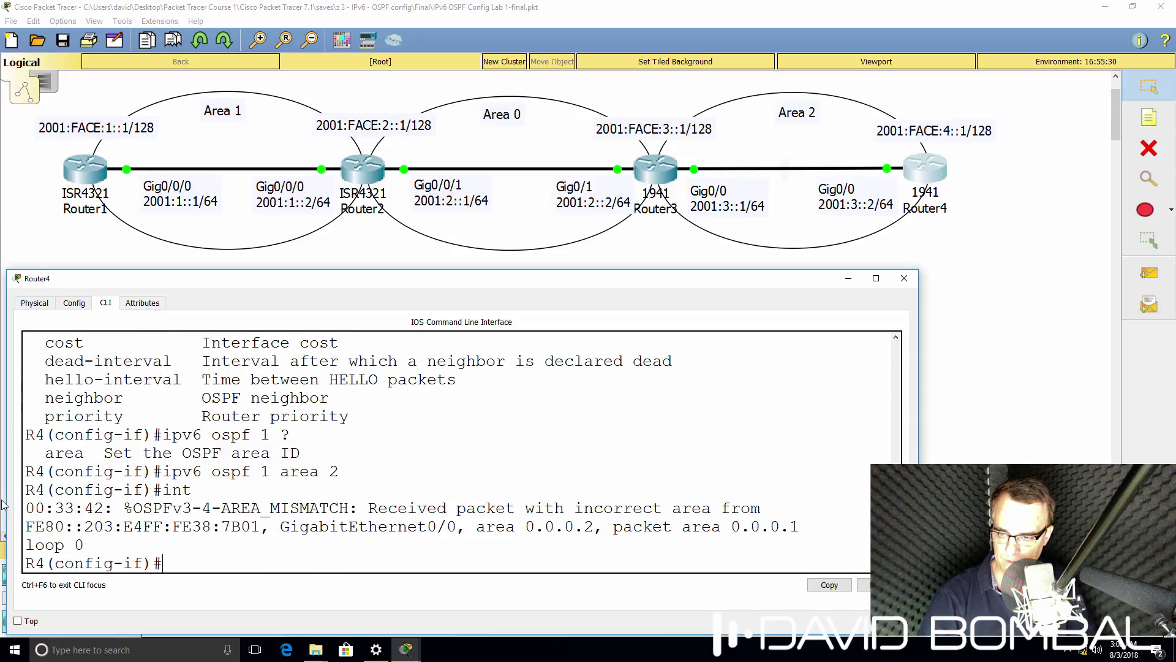
key("Up")
key("Up")
key("Return")
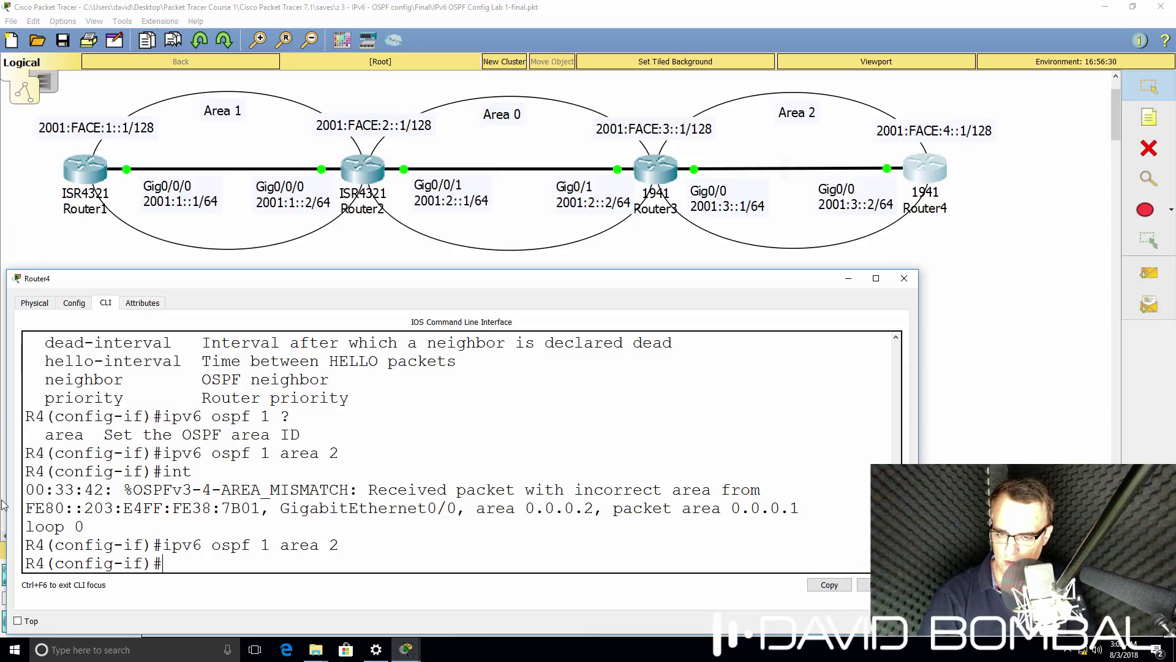
left_click_drag(812, 508, 2, 479)
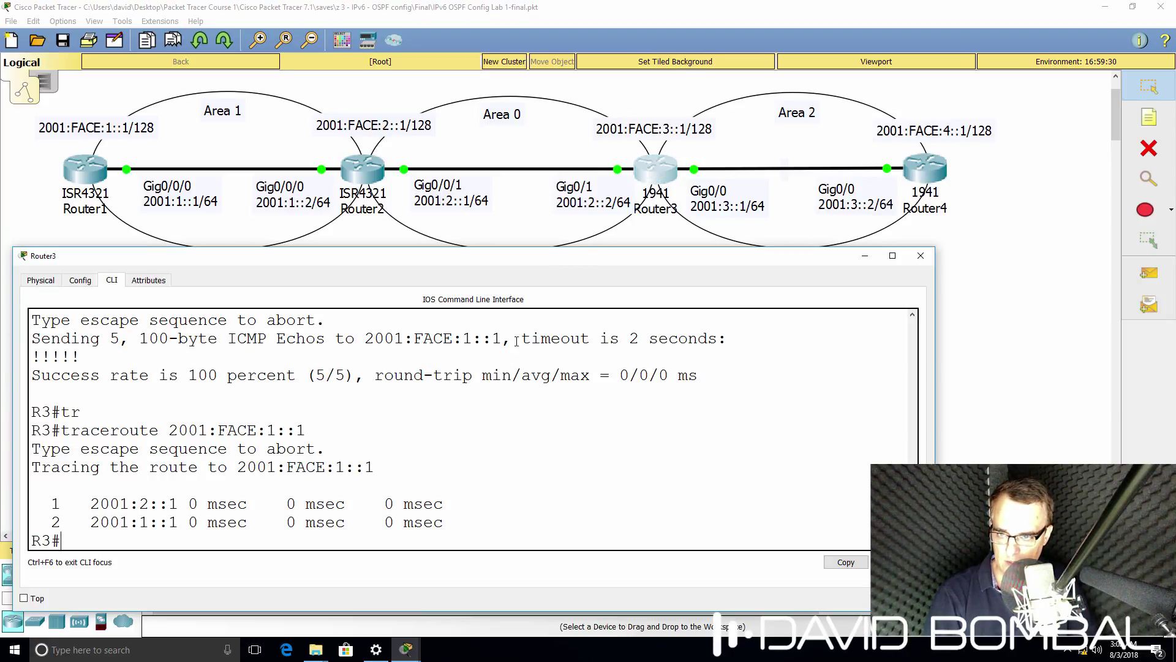
Page through Router3's running config to GigabitEthernet0/0's 'ipv6 ospf 1 area 2' line.
key("Return")
key("Return")
type("sh run")
key("Return")
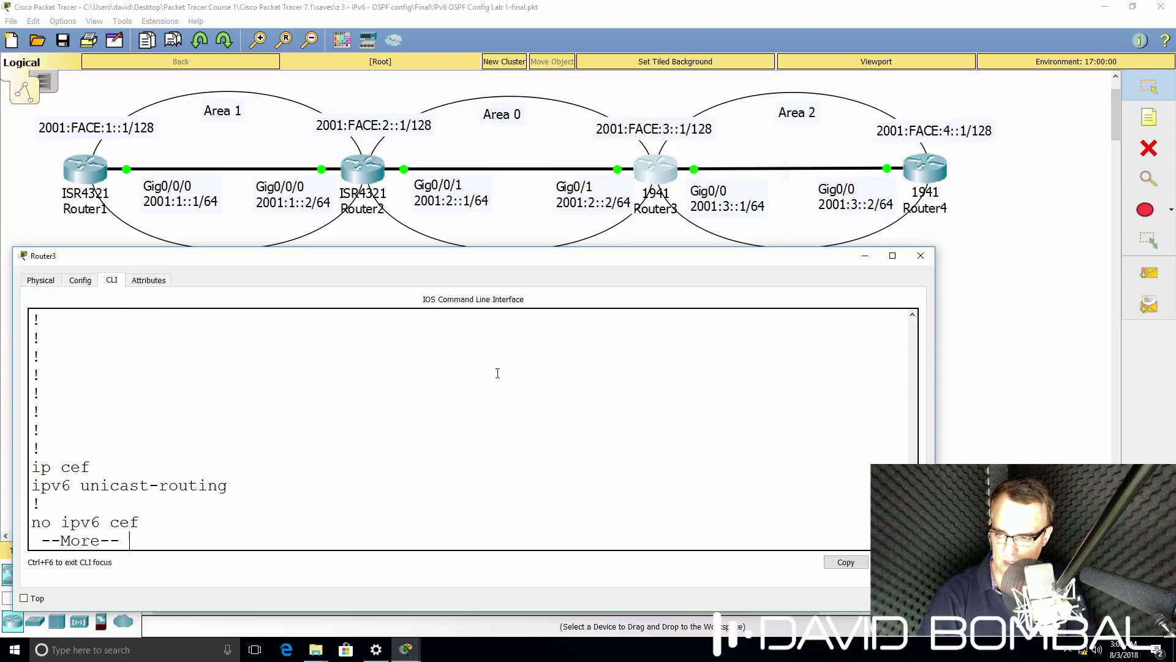
key("space")
key("space")
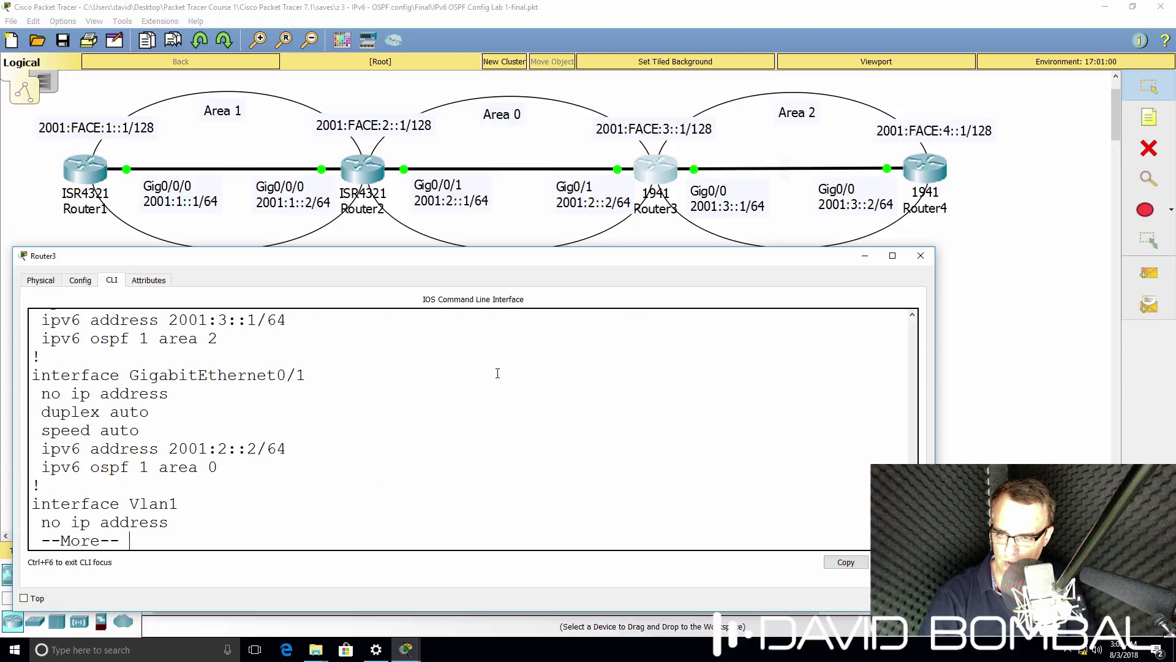
scroll(497, 373, "up", 2)
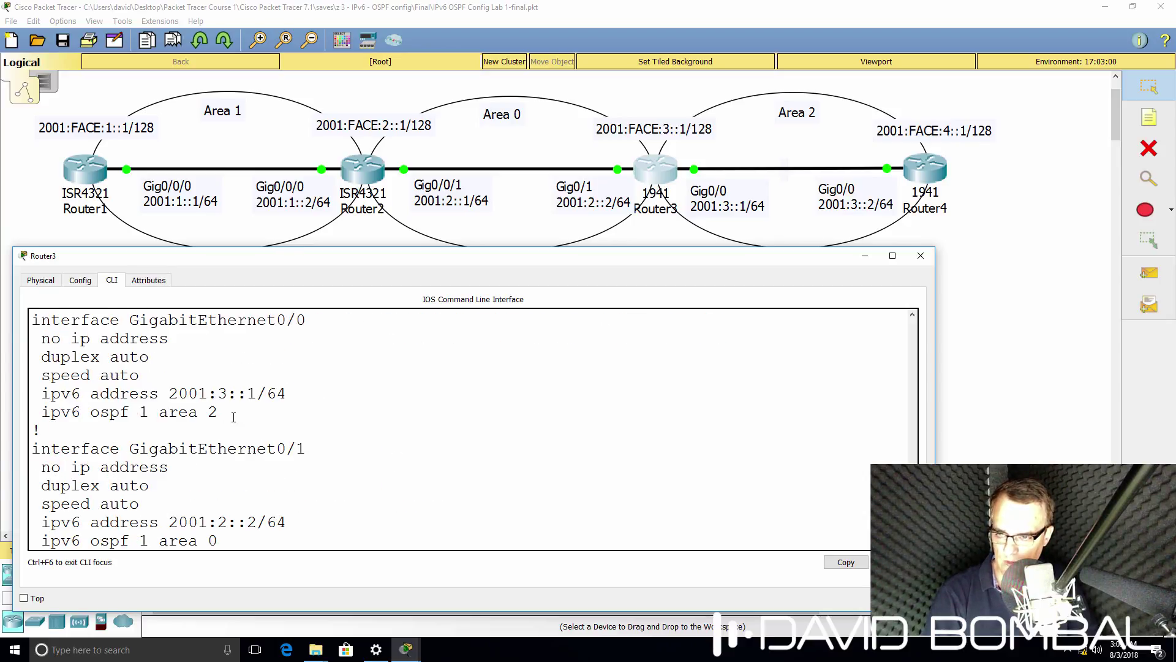
left_click_drag(218, 411, 43, 412)
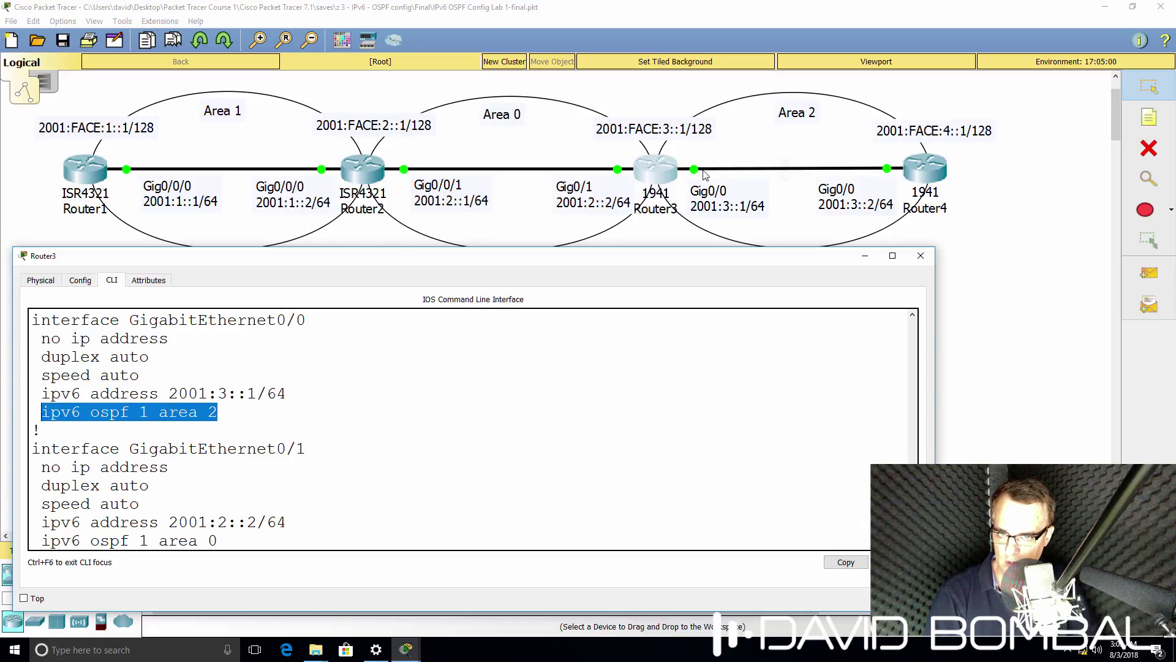
Leave configuration mode on Router4 and mark its 'ipv6 ospf 1 area 2' line in show run.
left_click(931, 166)
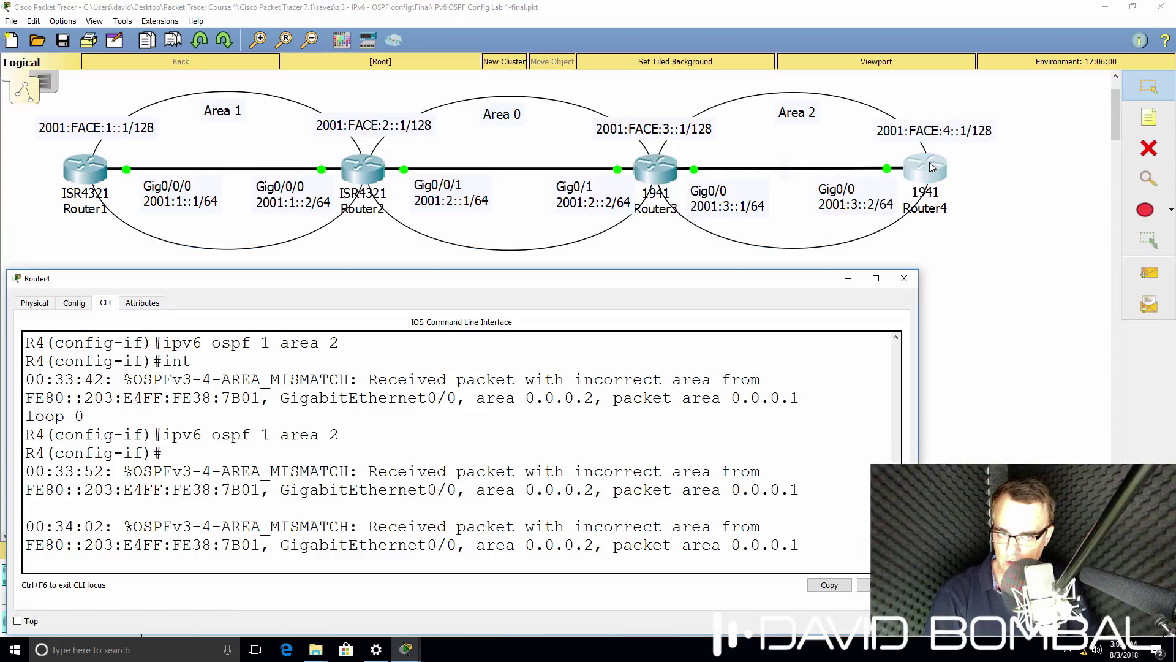
left_click_drag(814, 556, 3, 537)
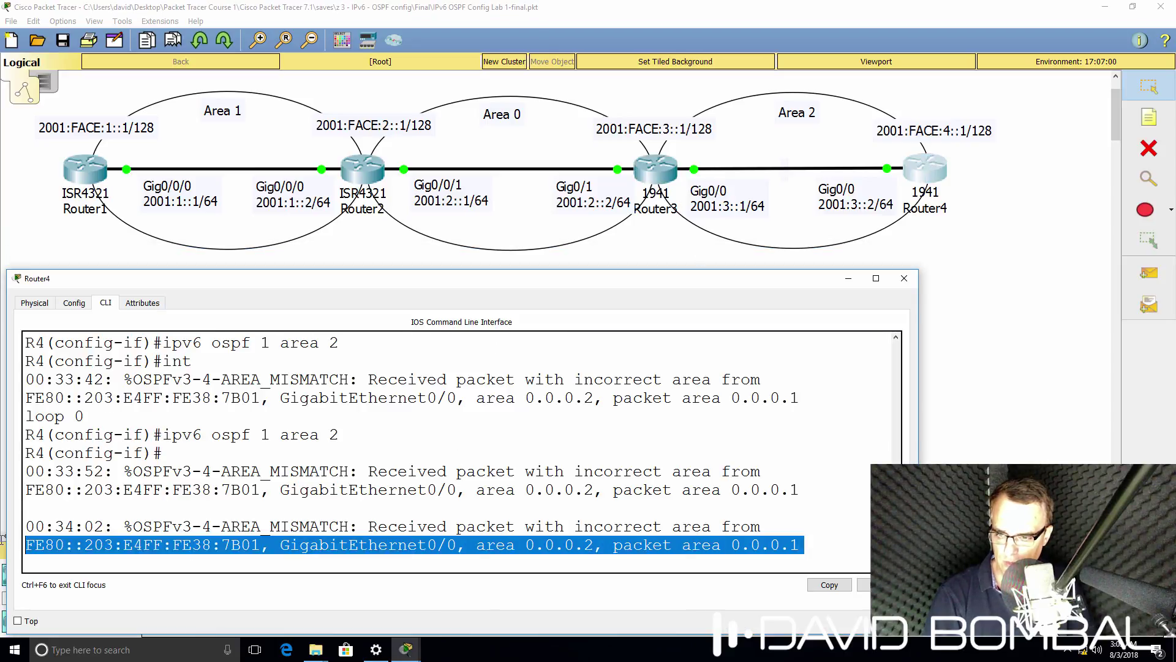
key("Return")
key("Return")
key("Return")
type("end")
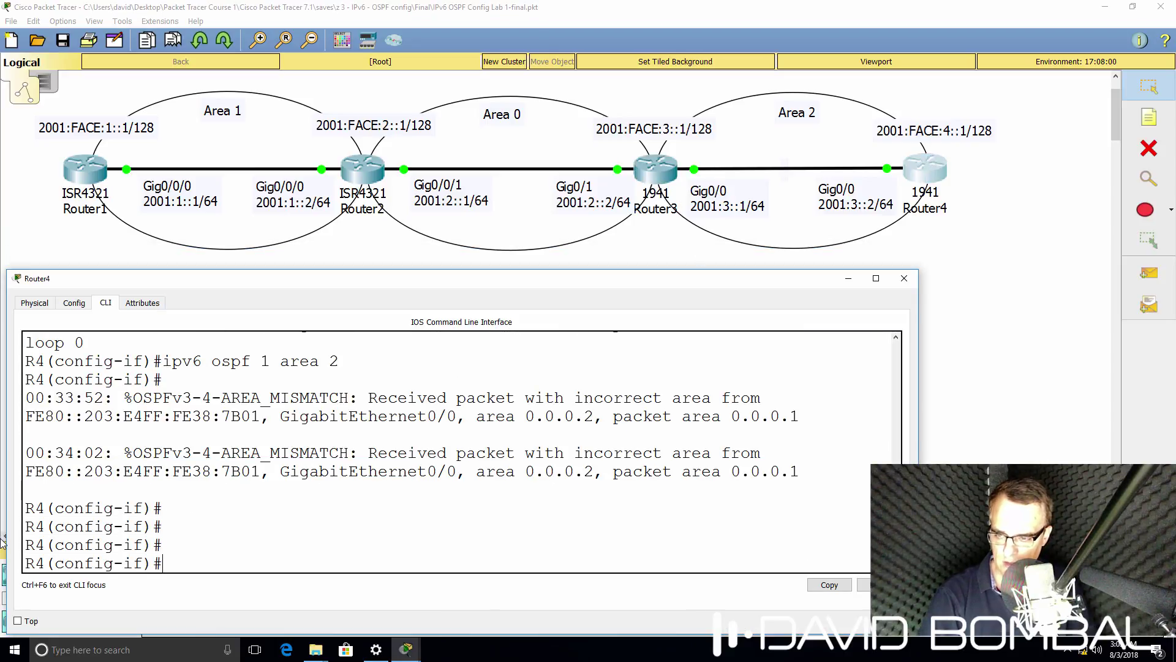
key("Return")
key("Return")
key("Return")
key("Return")
type("sh run")
key("Return")
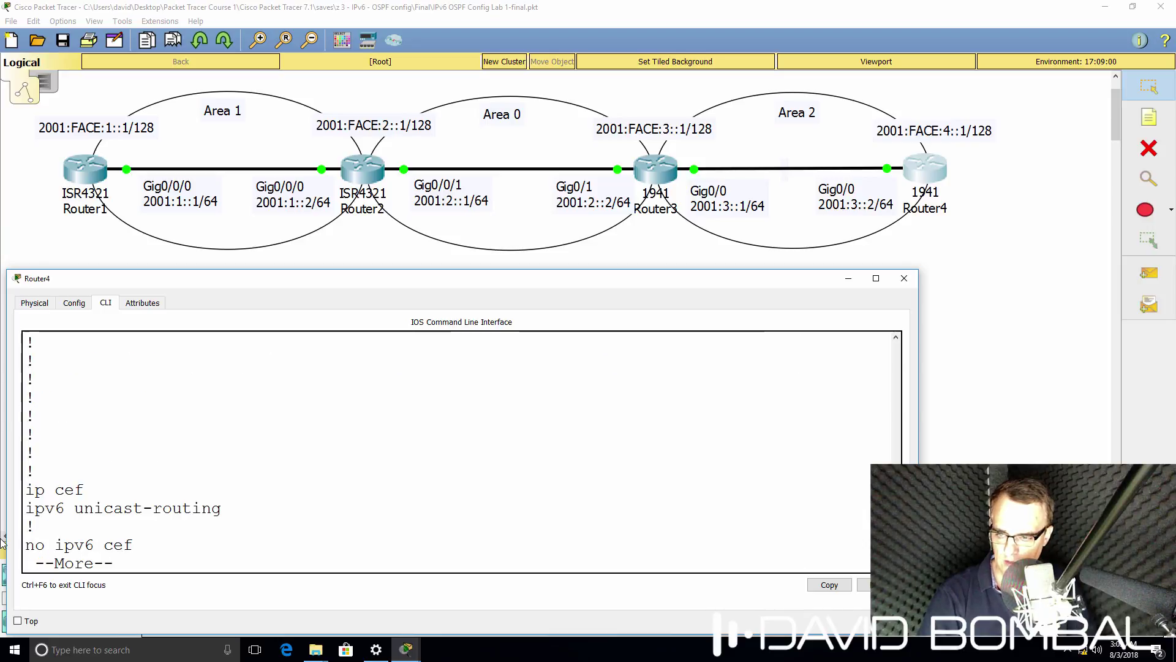
key("space")
key("space")
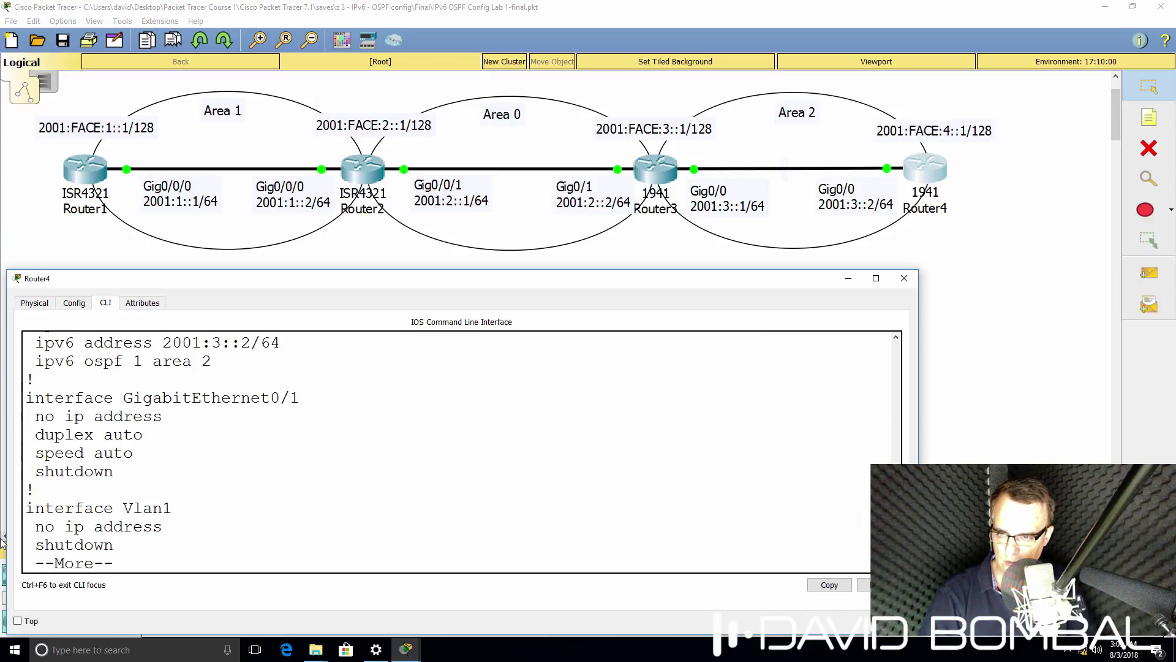
scroll(154, 470, "up", 3)
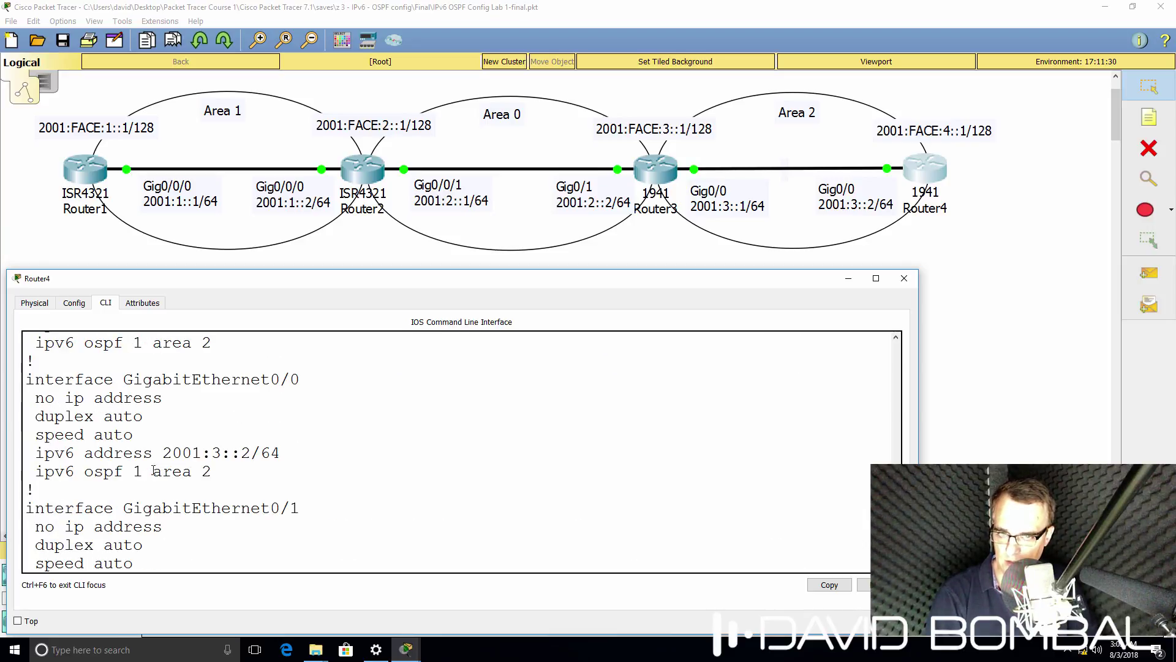
scroll(192, 485, "up", 1)
left_click_drag(225, 509, 35, 514)
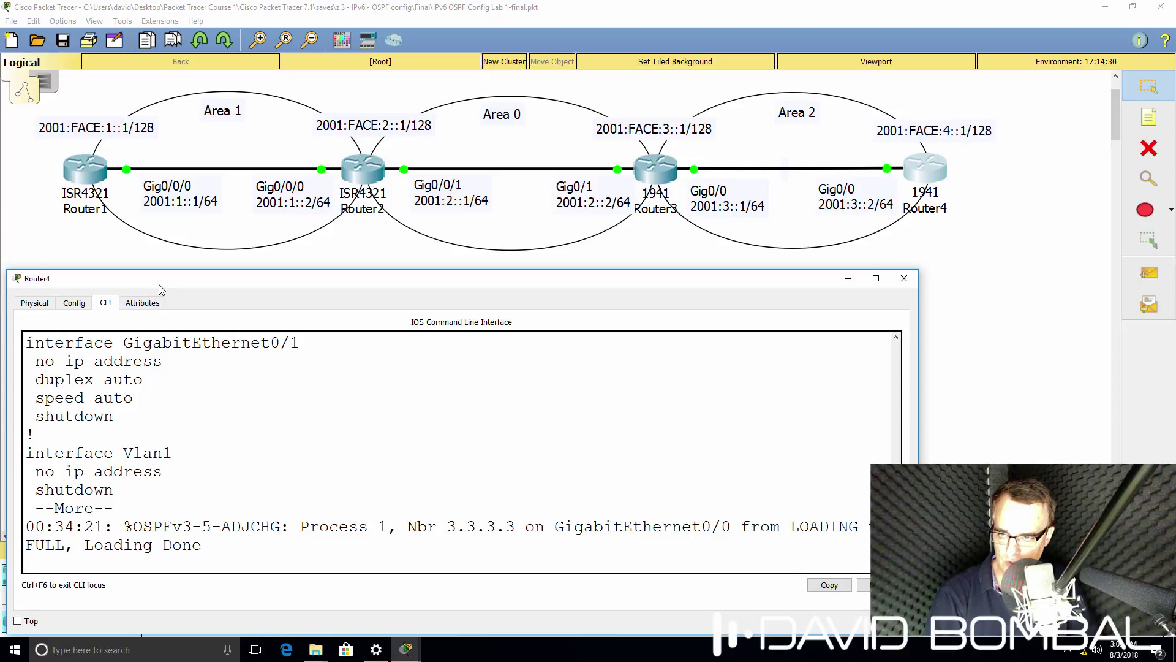
On Router3, highlight the FULL adjacency log with 4.4.4.4 and GigabitEthernet0/0's area 2 line.
left_click_drag(159, 284, 661, 279)
mouse_move(407, 655)
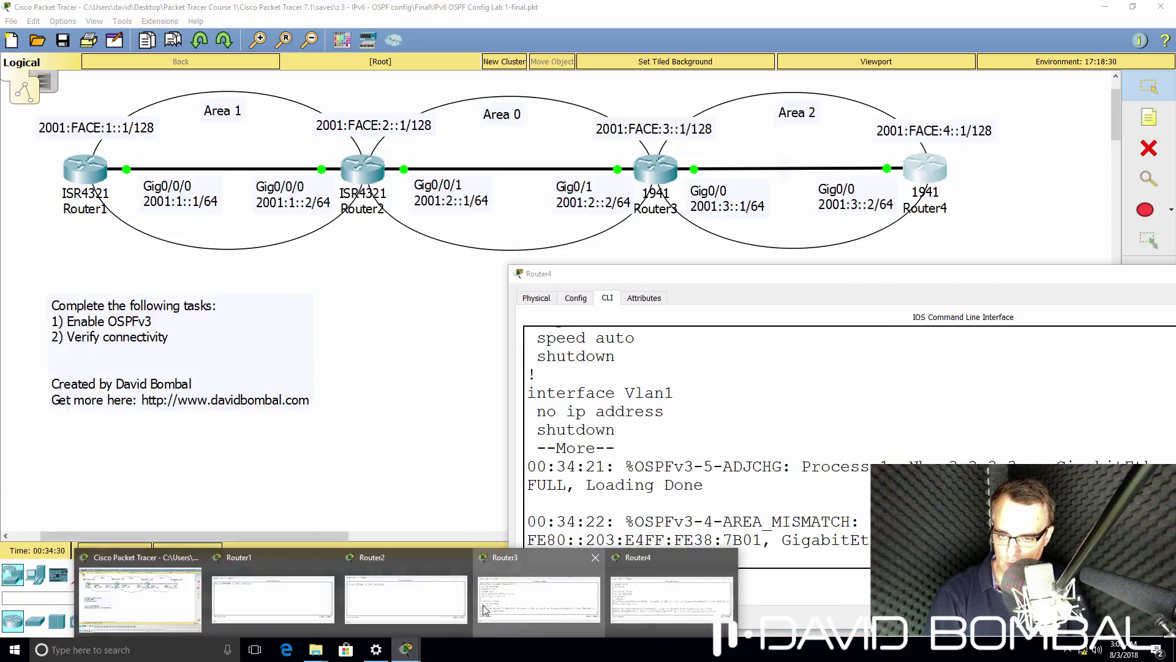
left_click(539, 588)
left_click_drag(211, 522, 5, 514)
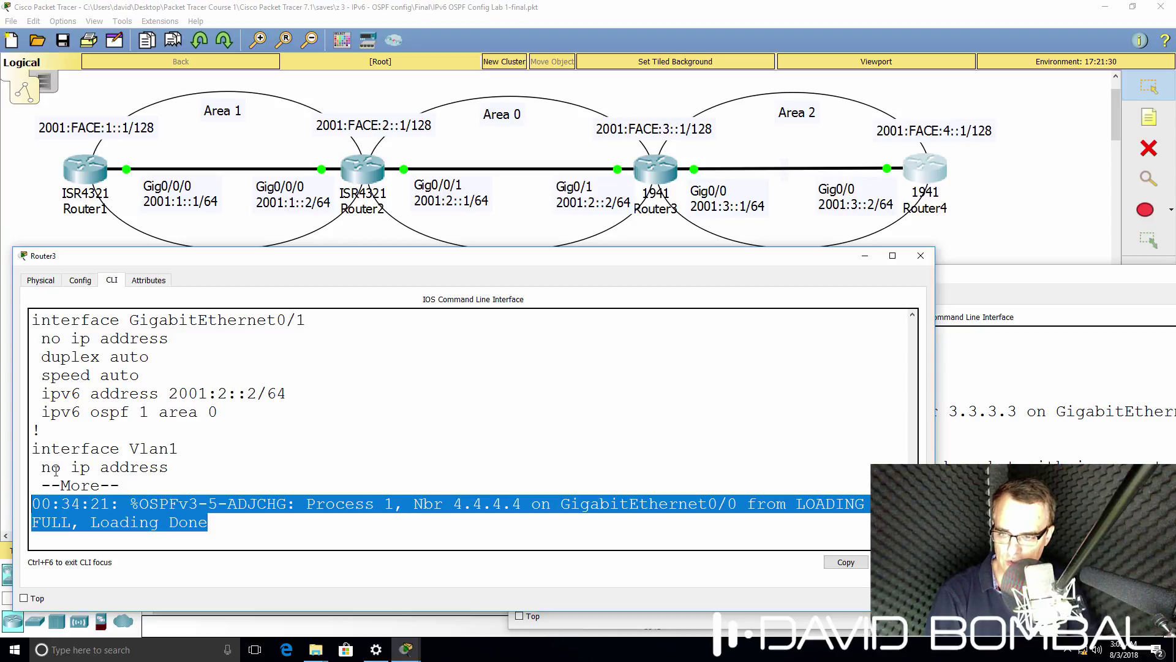
scroll(196, 409, "up", 3)
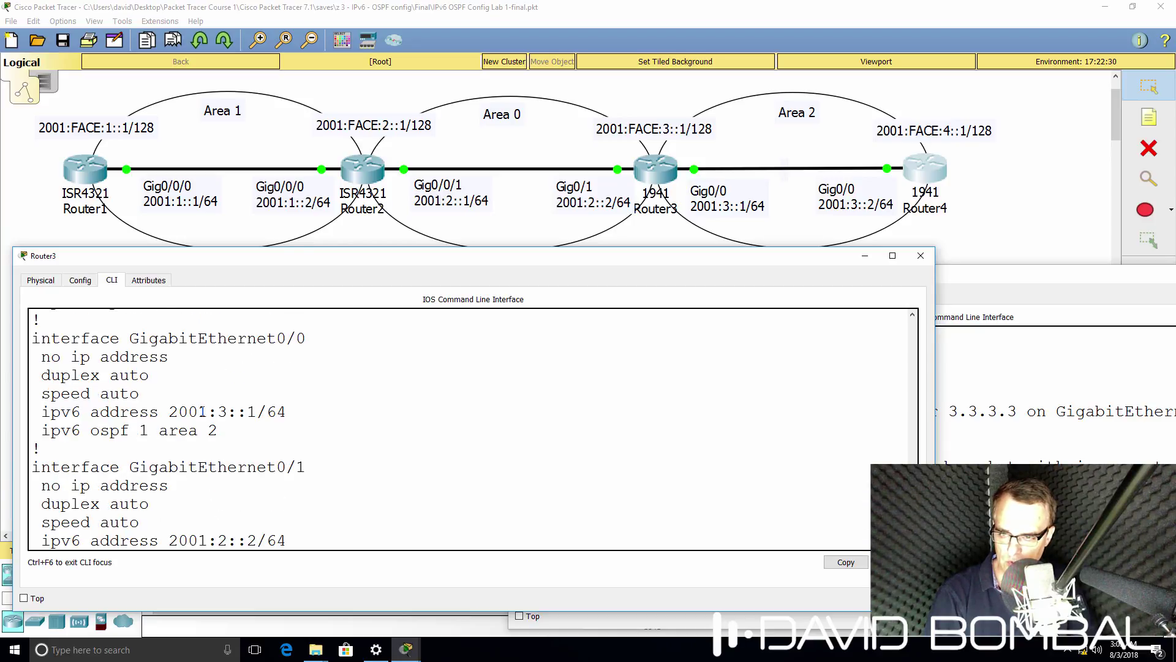
left_click_drag(228, 432, 2, 434)
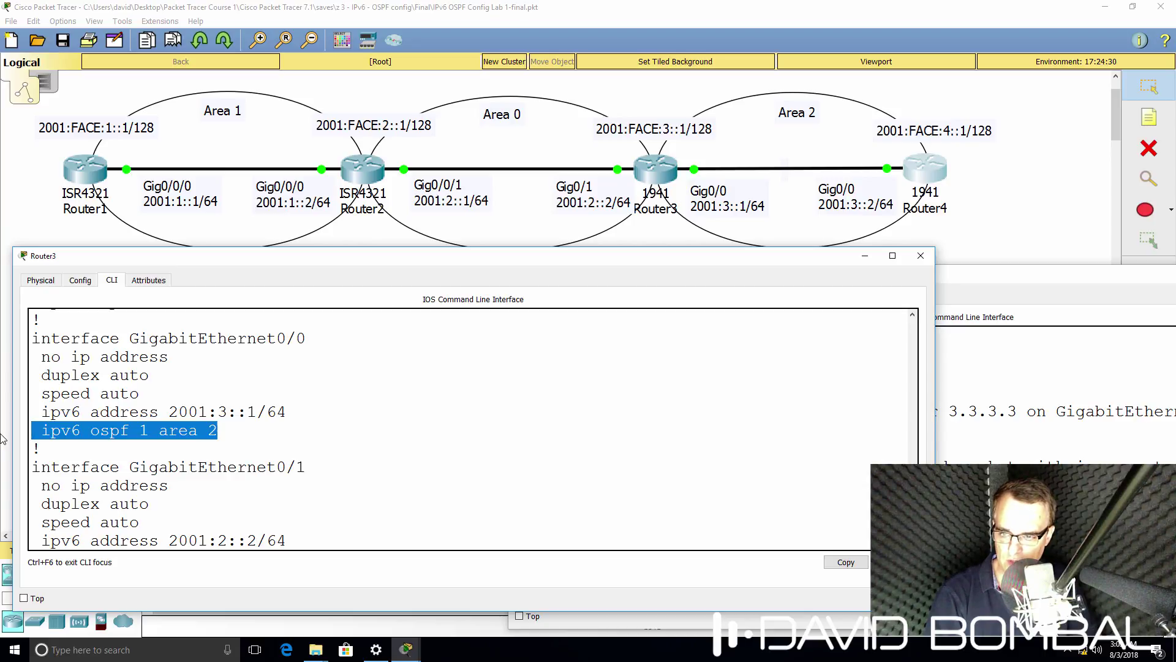
scroll(221, 426, "down", 1)
scroll(221, 426, "down", 3)
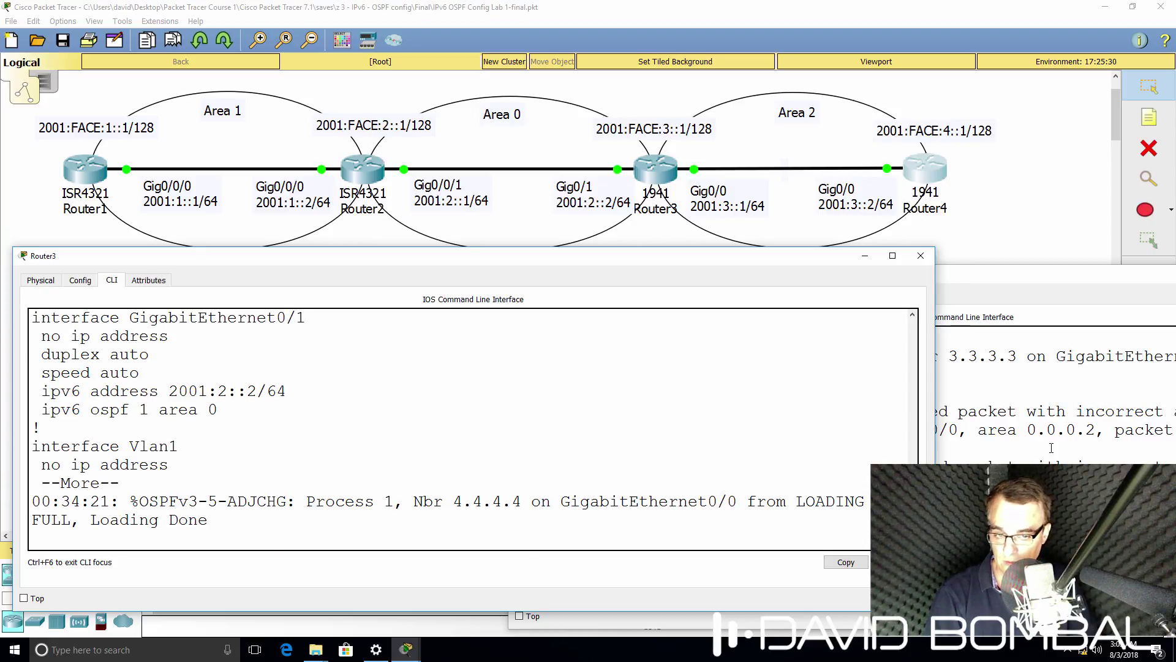
Run 'show ipv6 ospf neighbor' on Router4 and highlight 3.3.3.3 FULL/DR plus the area mismatch logs.
left_click(1042, 449)
key("Return")
key("Return")
key("Return")
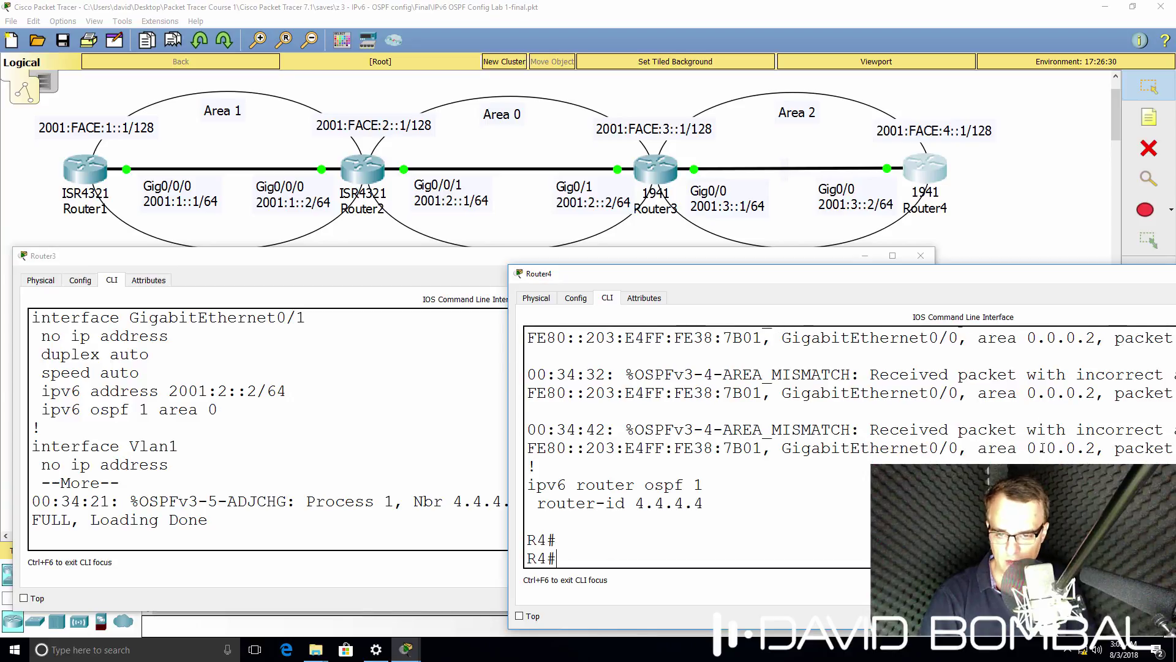
type("sh ospf")
key("BackSpace")
key("BackSpace")
key("BackSpace")
key("BackSpace")
type("ipv6 ne")
key("BackSpace")
key("BackSpace")
key("BackSpace")
type("ospf nei")
key("Tab")
key("Return")
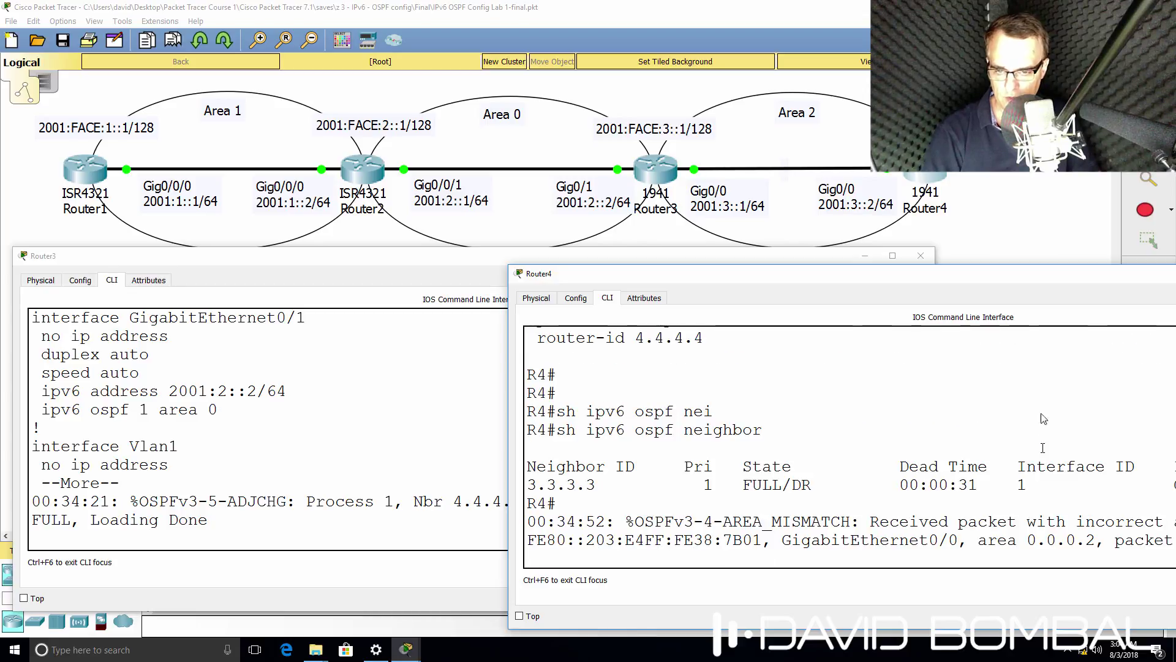
left_click_drag(612, 273, 333, 276)
left_click_drag(333, 502, 235, 470)
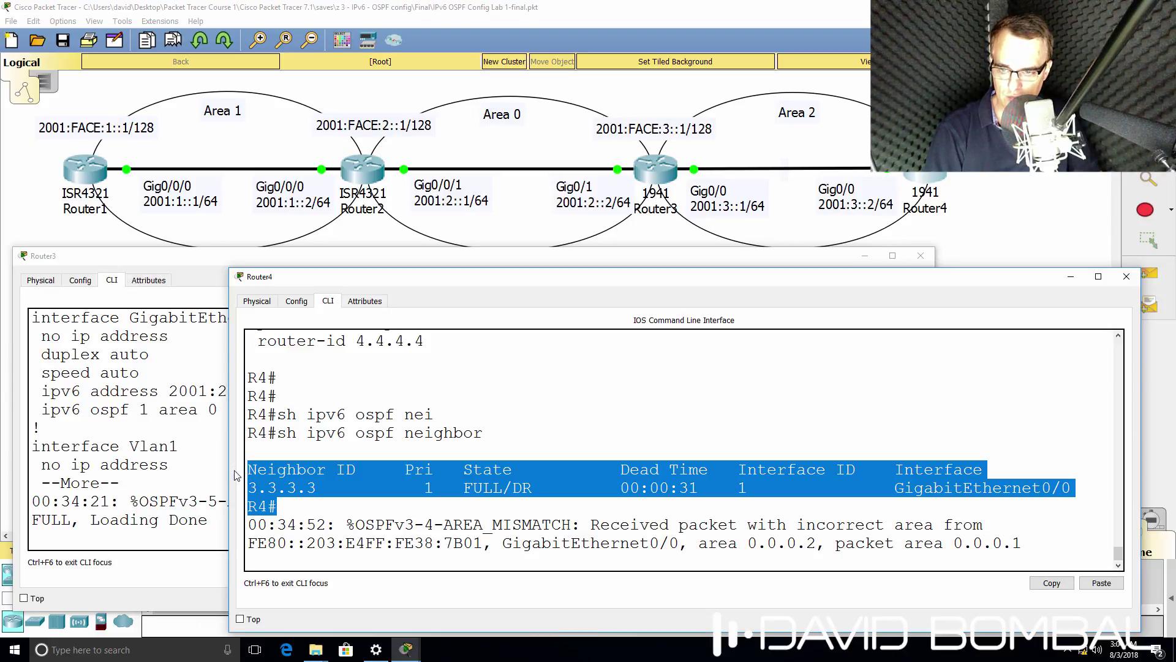
left_click_drag(1035, 544, 170, 477)
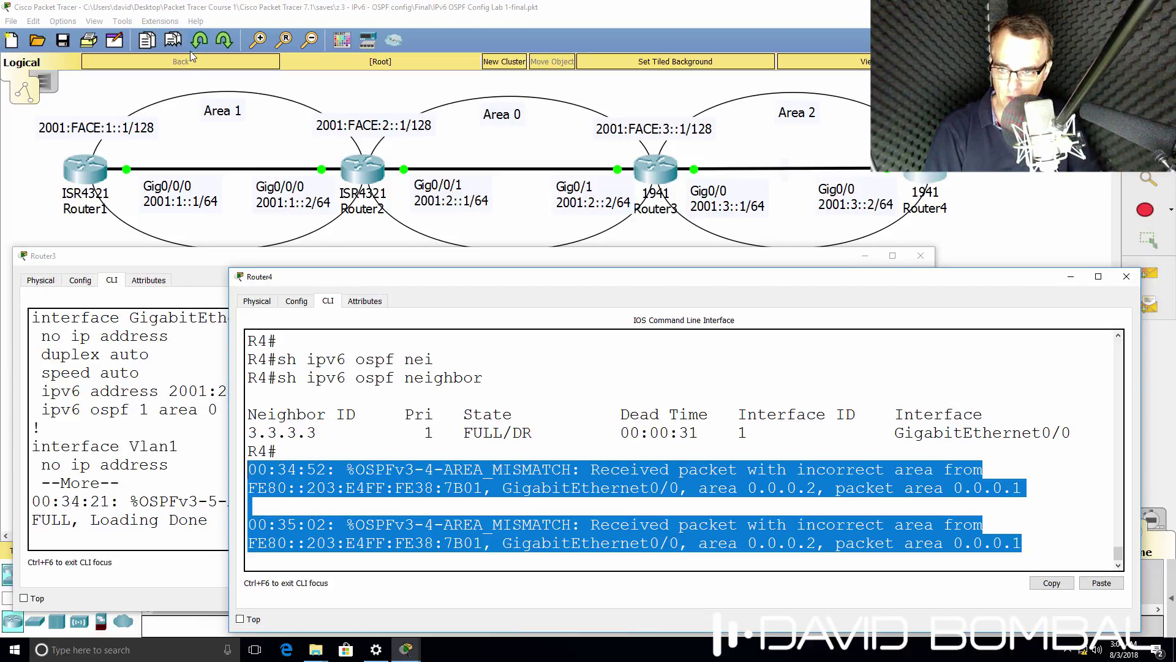
Save the running configurations of Router4 and Router3 with 'wr'.
left_click(296, 362)
key("Return")
type("wr")
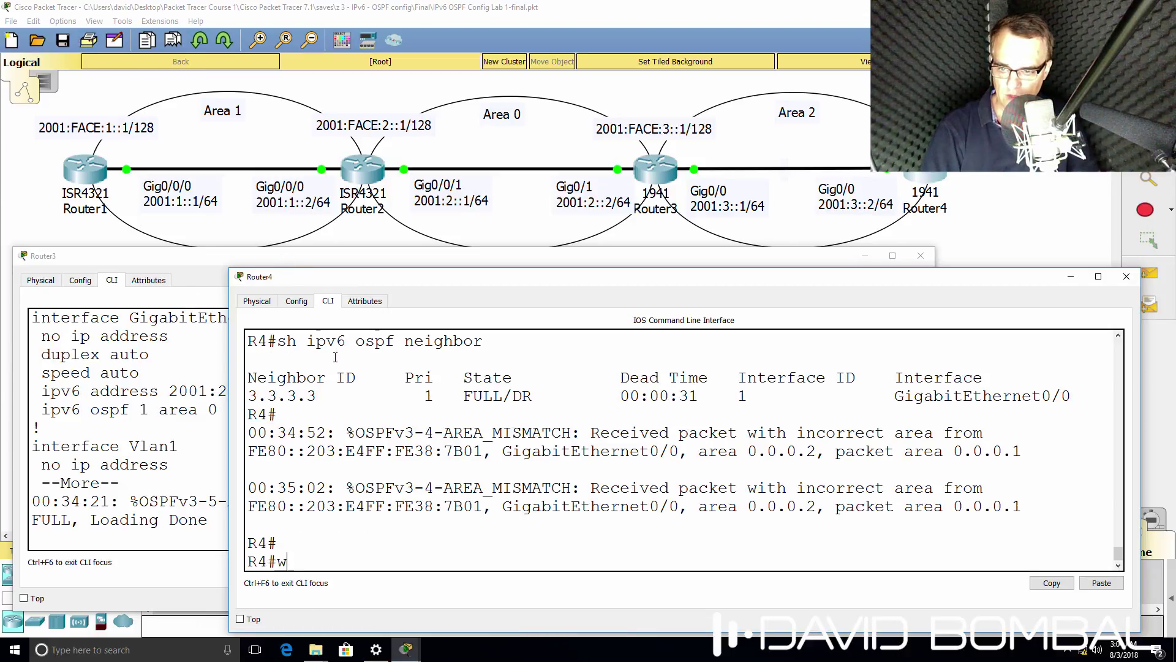
key("Return")
left_click(61, 469)
key("Return")
key("Return")
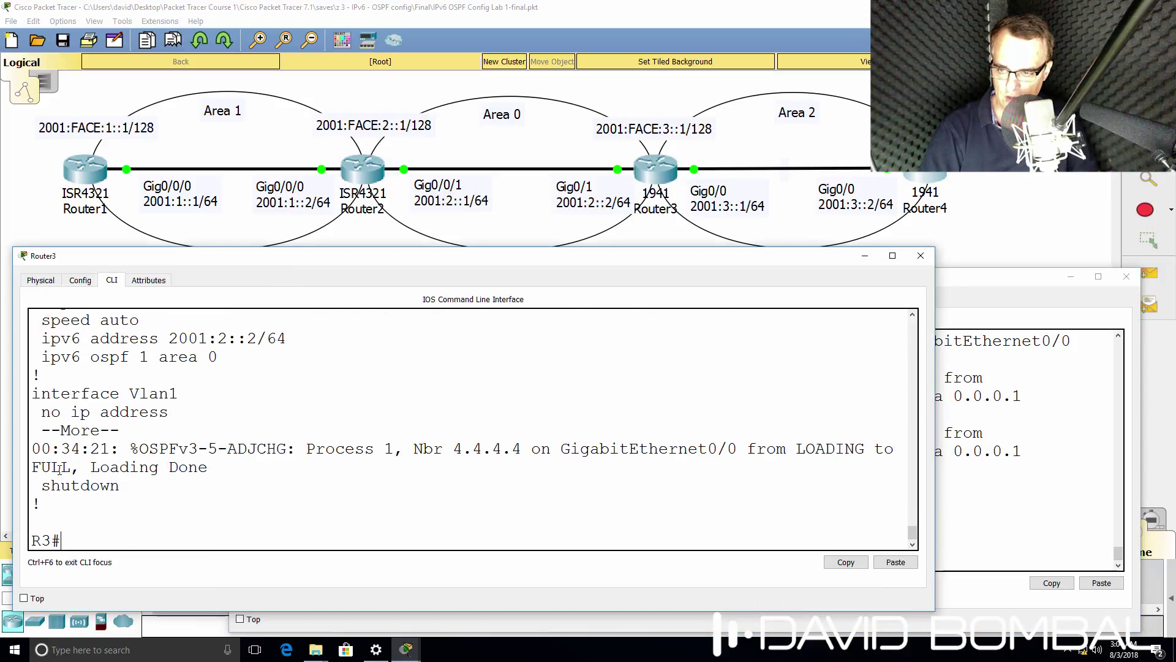
type("wr")
key("Return")
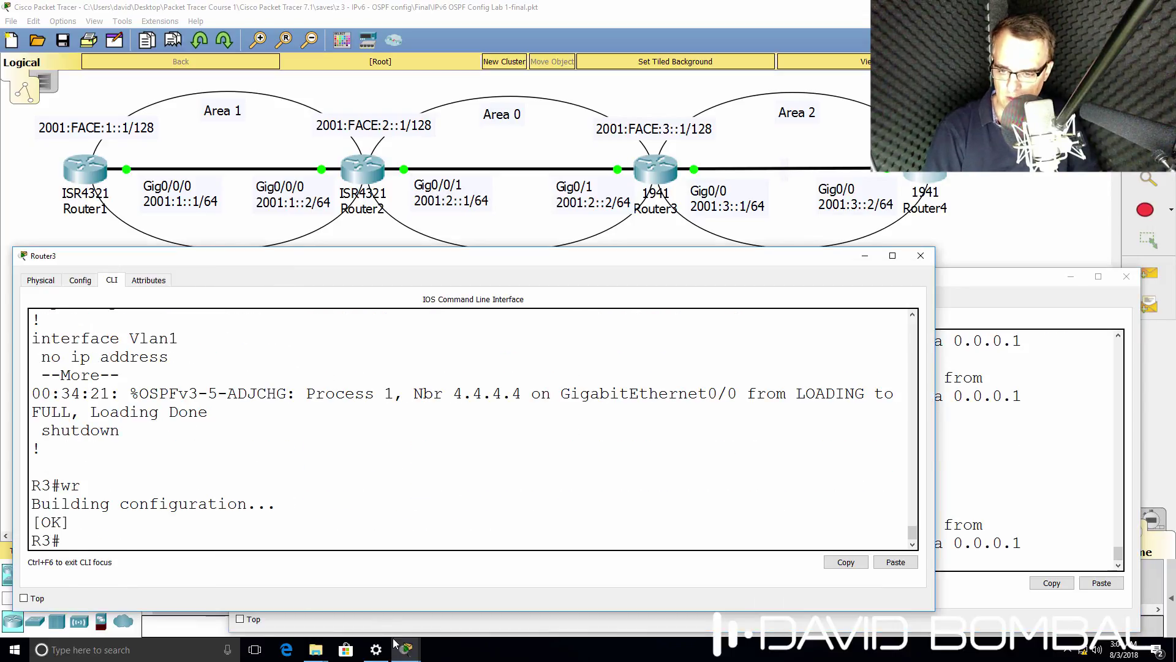
mouse_move(404, 647)
left_click(361, 605)
Enter privileged mode and save with 'wr' on Router2 and Router1, then exit Packet Tracer.
key("Return")
key("Return")
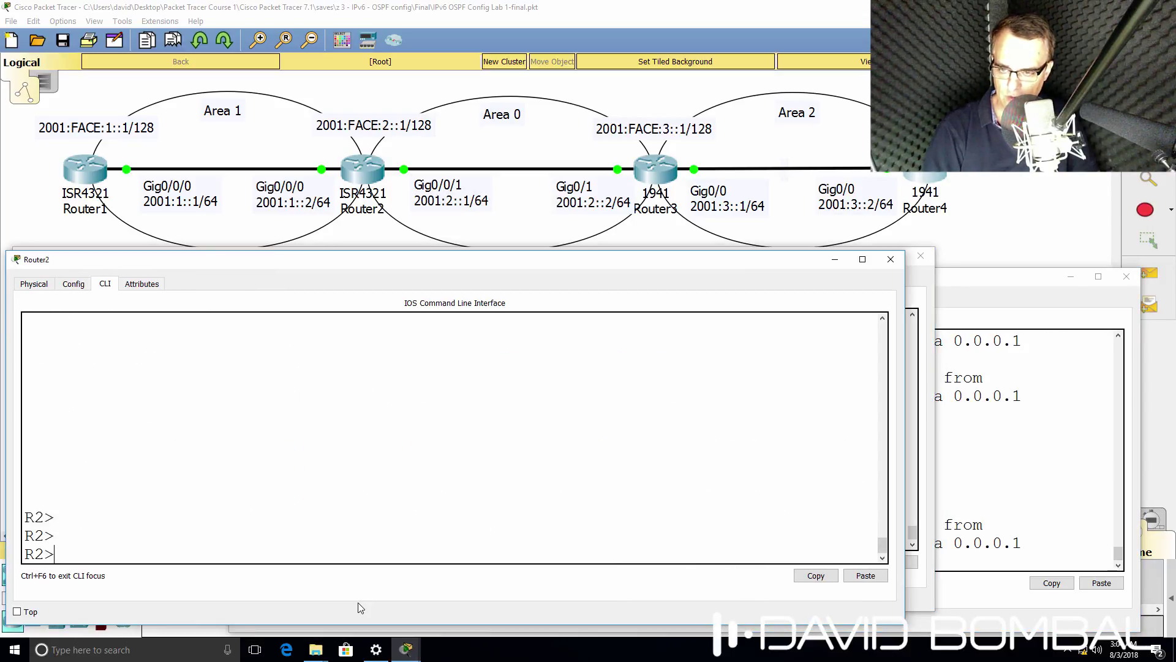
type("en")
key("Return")
type("wr")
key("Return")
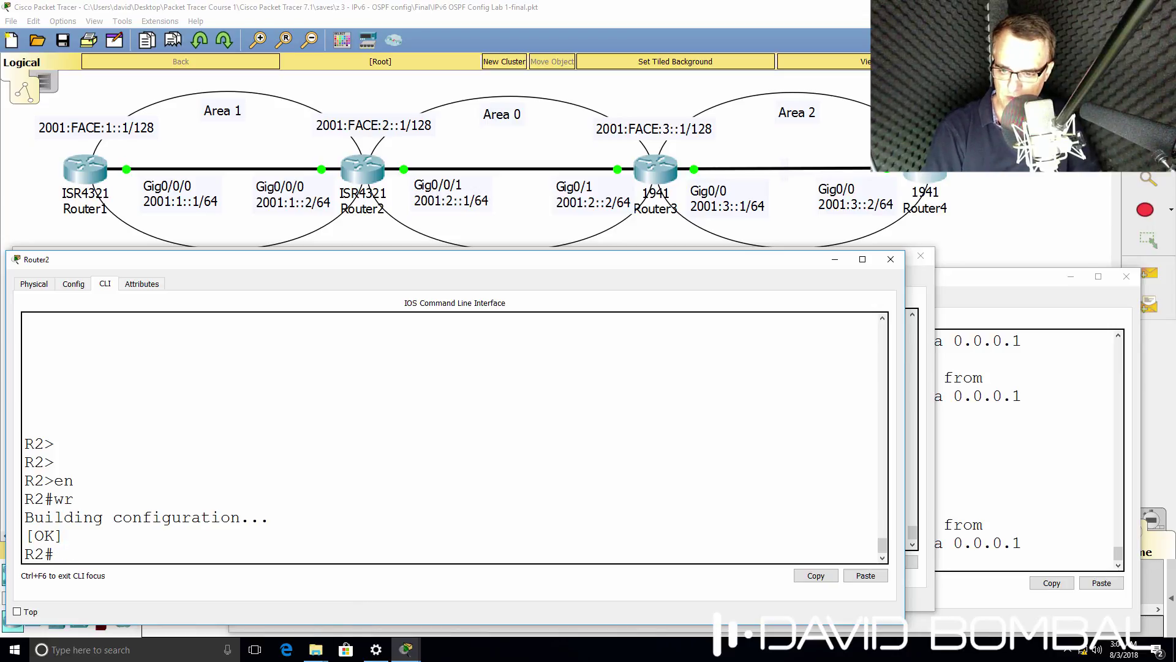
mouse_move(408, 650)
left_click(294, 598)
key("Return")
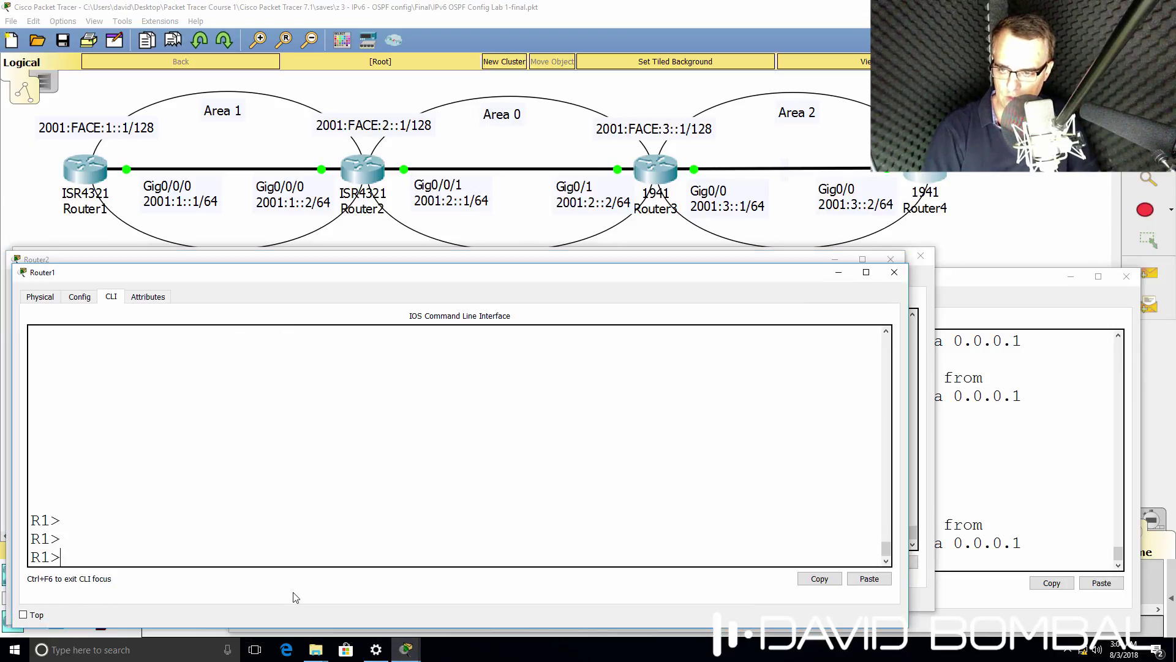
type("en")
key("Return")
type("wr")
key("Return")
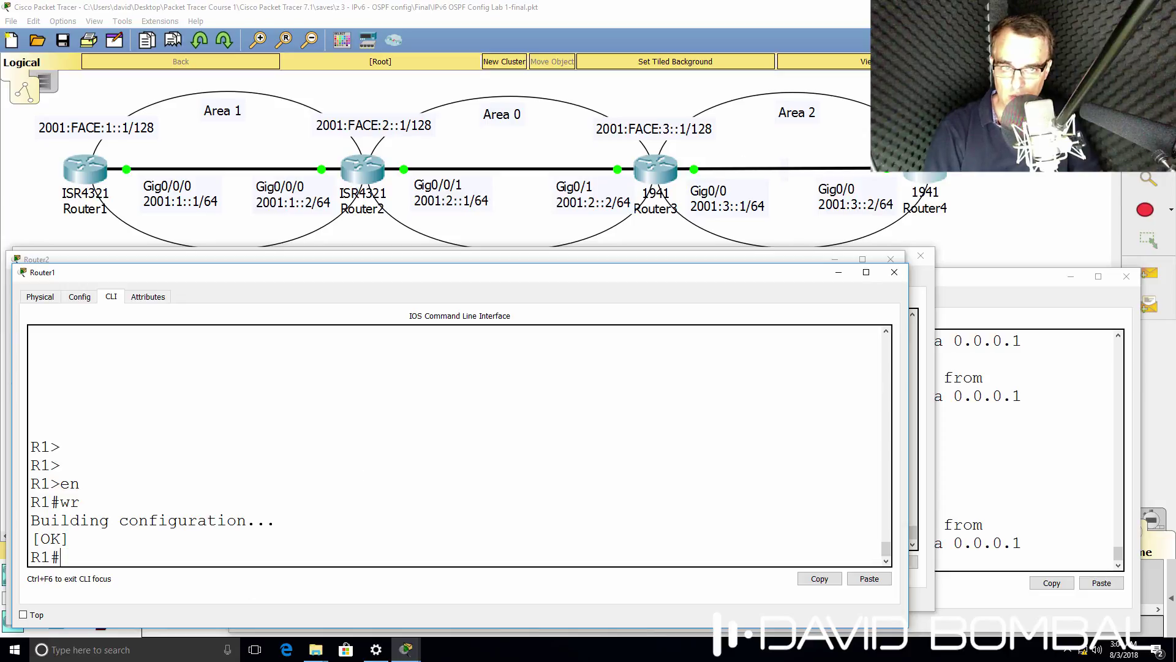
left_click(1162, 7)
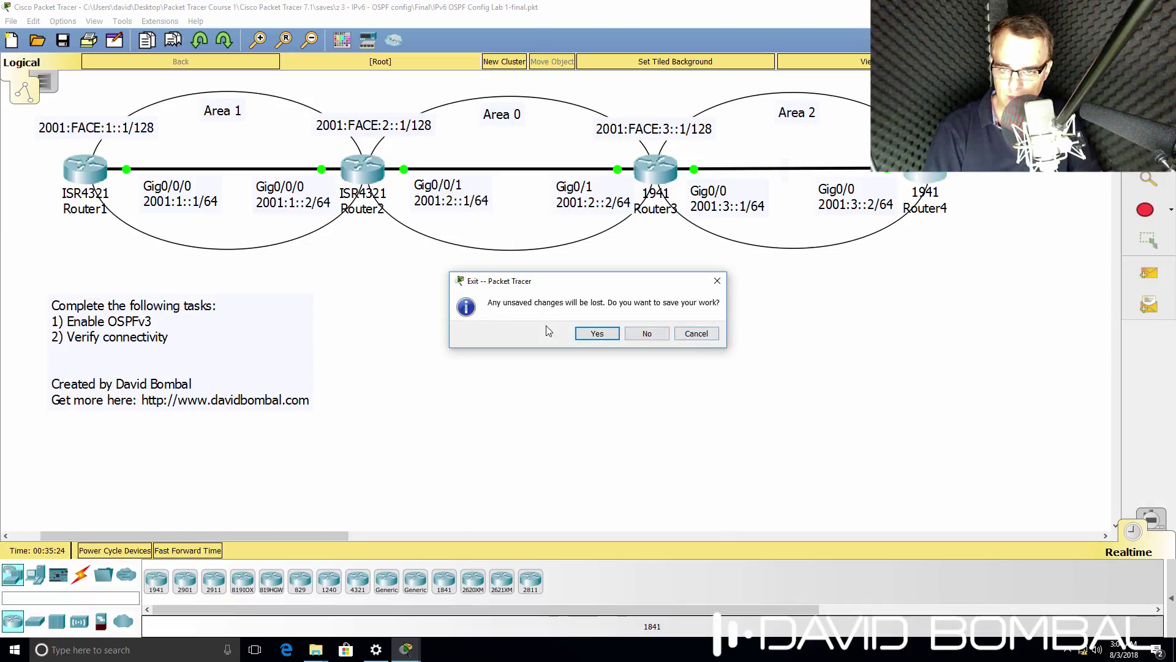
Save the lab on exit, then reopen 'IPv6 OSPF Config Lab 1-final.pkt' and adjust the canvas view.
left_click(616, 334)
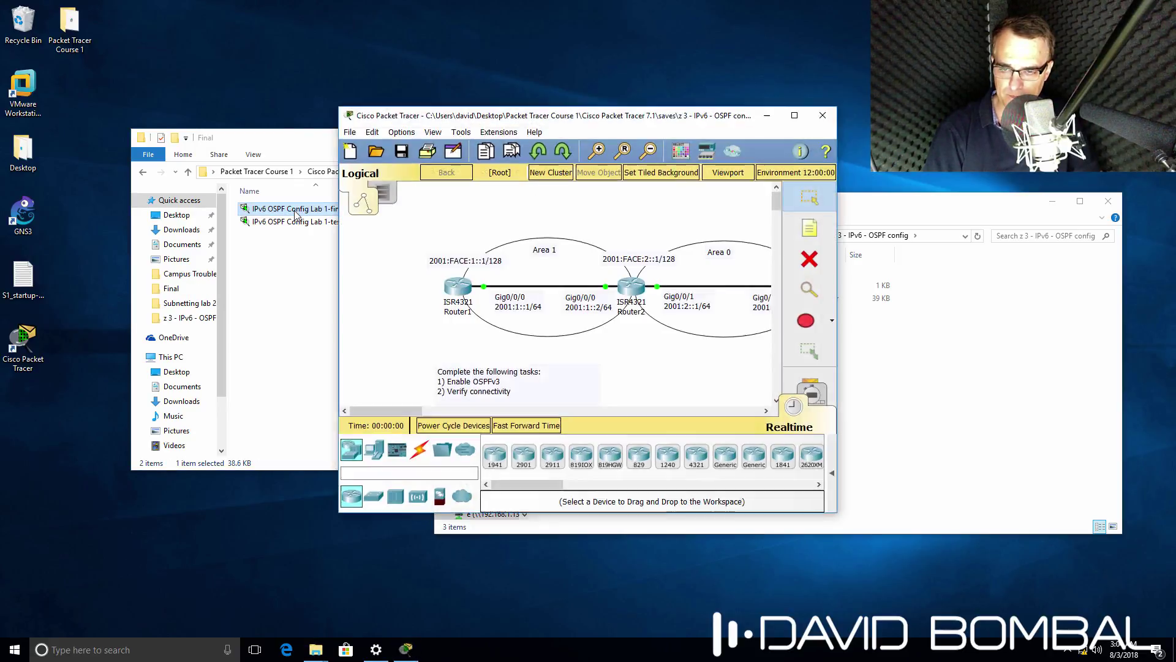
scroll(270, 248, "up", 3)
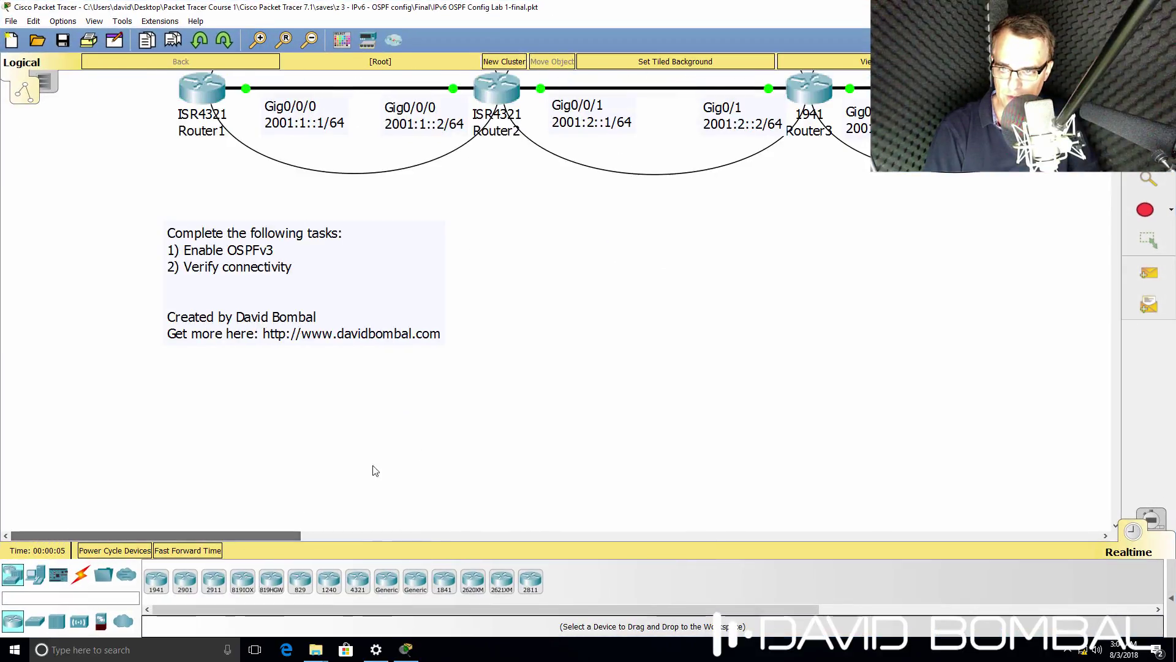
scroll(353, 532, "up", 3)
left_click_drag(353, 533, 278, 533)
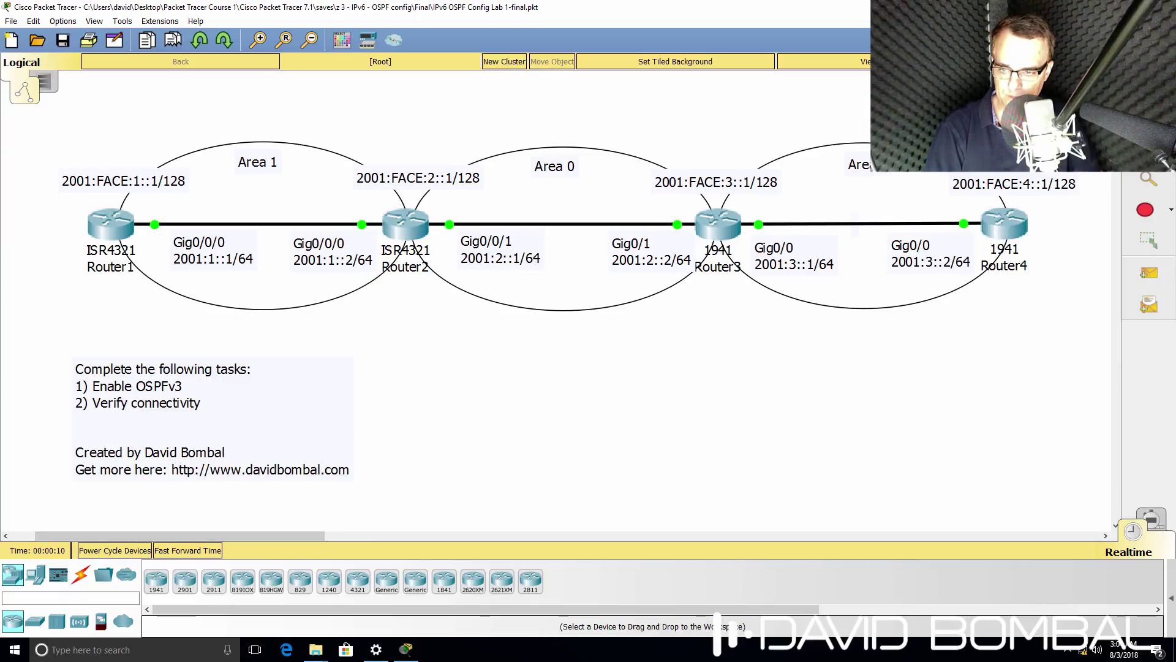
scroll(1014, 173, "down", 1)
Open Router4's CLI, enlarge the console window, and enter privileged mode.
left_click(1014, 173)
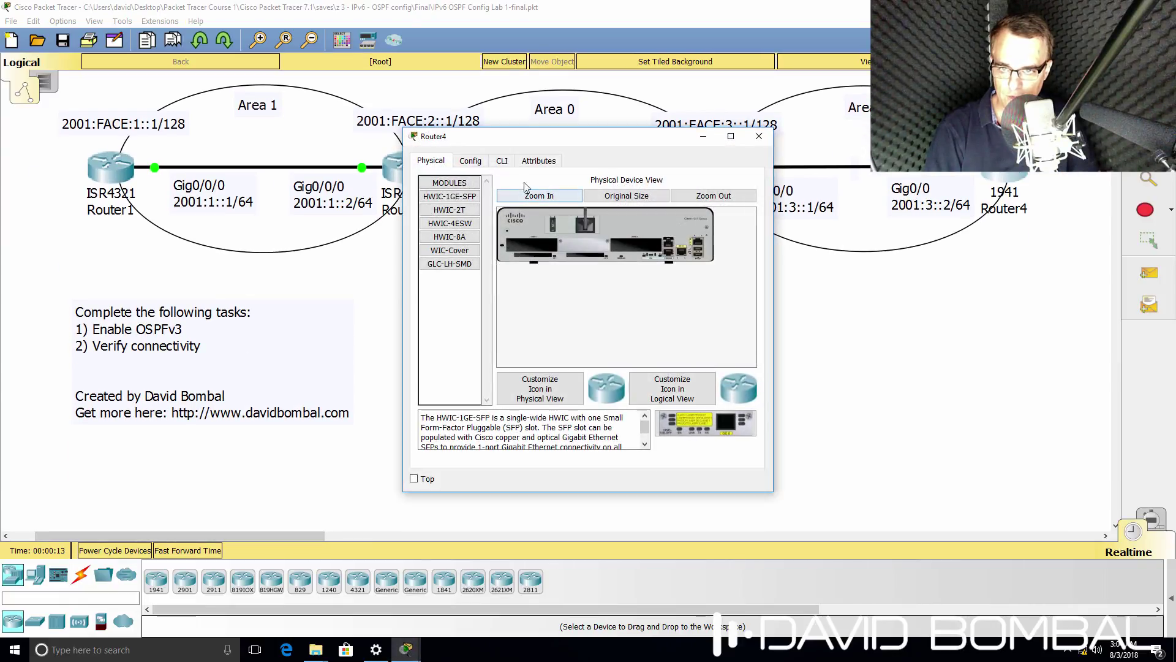
left_click(501, 161)
left_click_drag(401, 227, 12, 226)
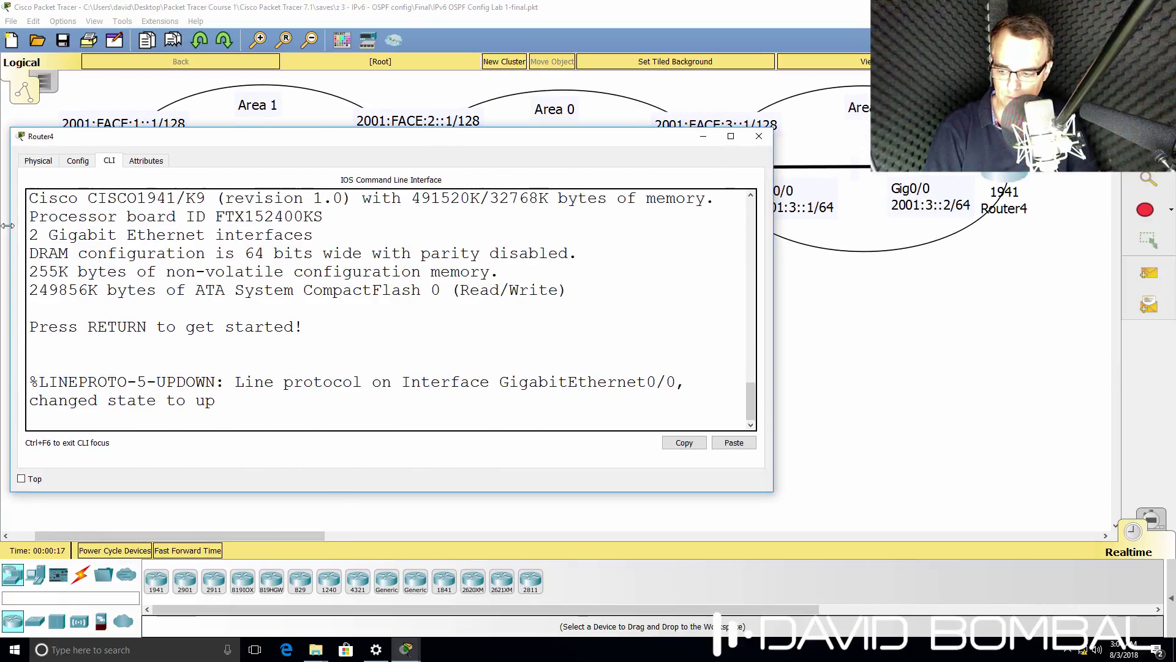
left_click_drag(245, 136, 237, 260)
left_click_drag(766, 329, 865, 330)
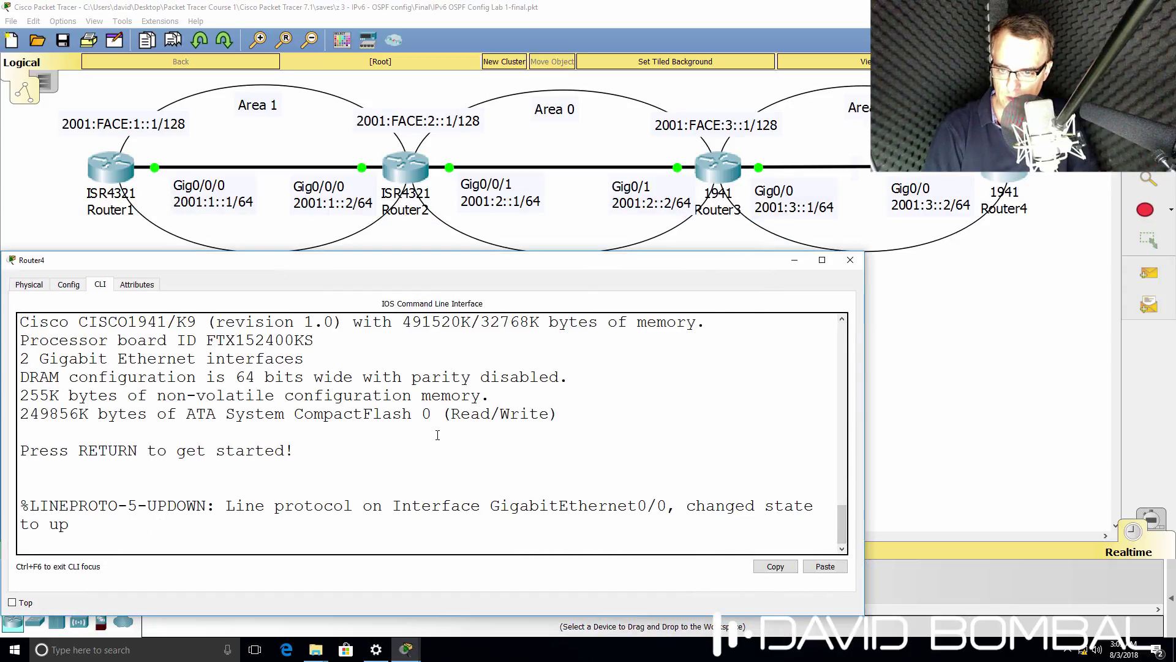
key("Return")
key("Return")
key("Return")
type("en")
key("Return")
List Router4's OSPFv3 neighbors with 'sh ipv6 ospf neighbor', rerunning it to recheck states.
type("sh ipv6 ospf nei")
key("Tab")
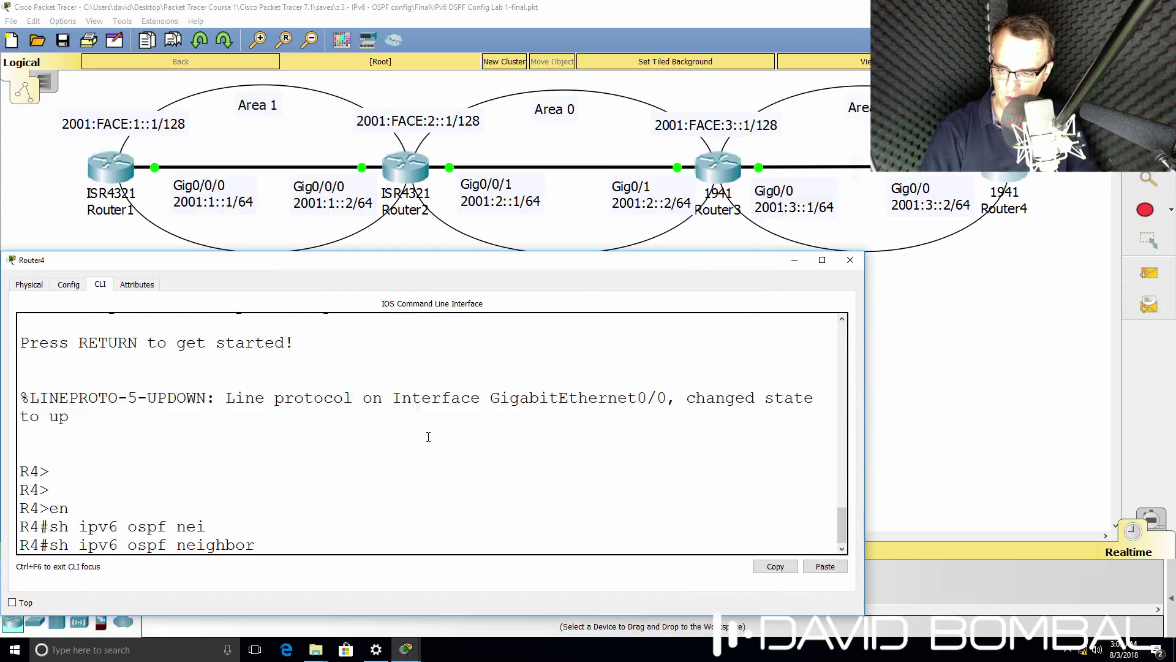
key("Return")
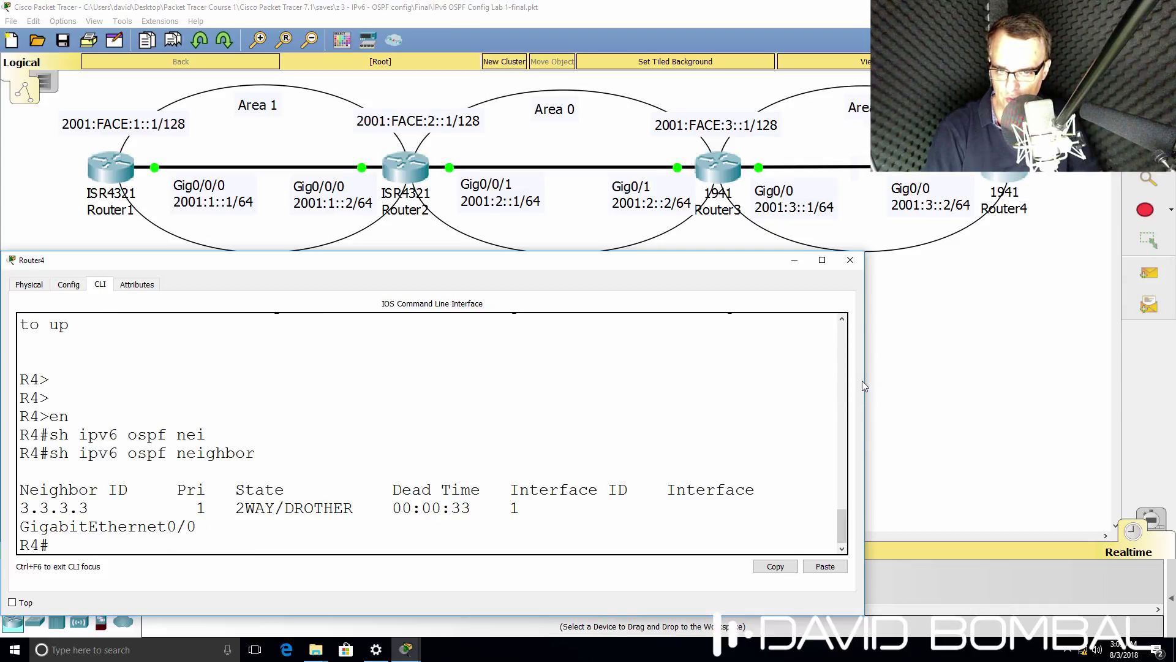
left_click_drag(864, 381, 985, 387)
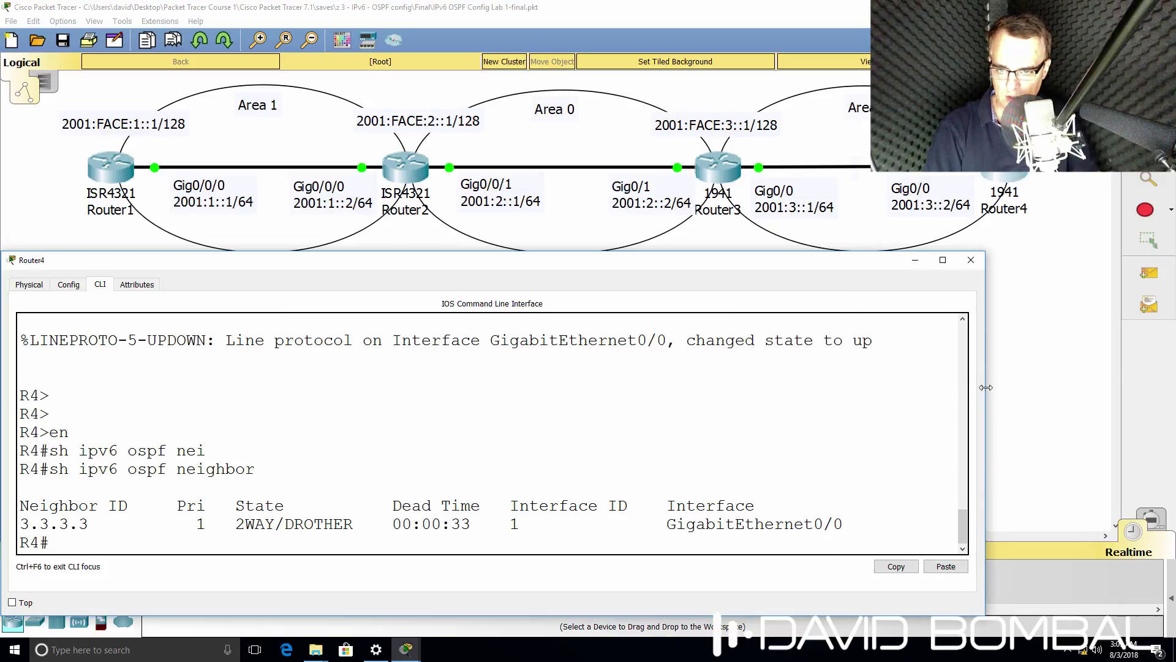
key("Return")
key("Up")
key("Return")
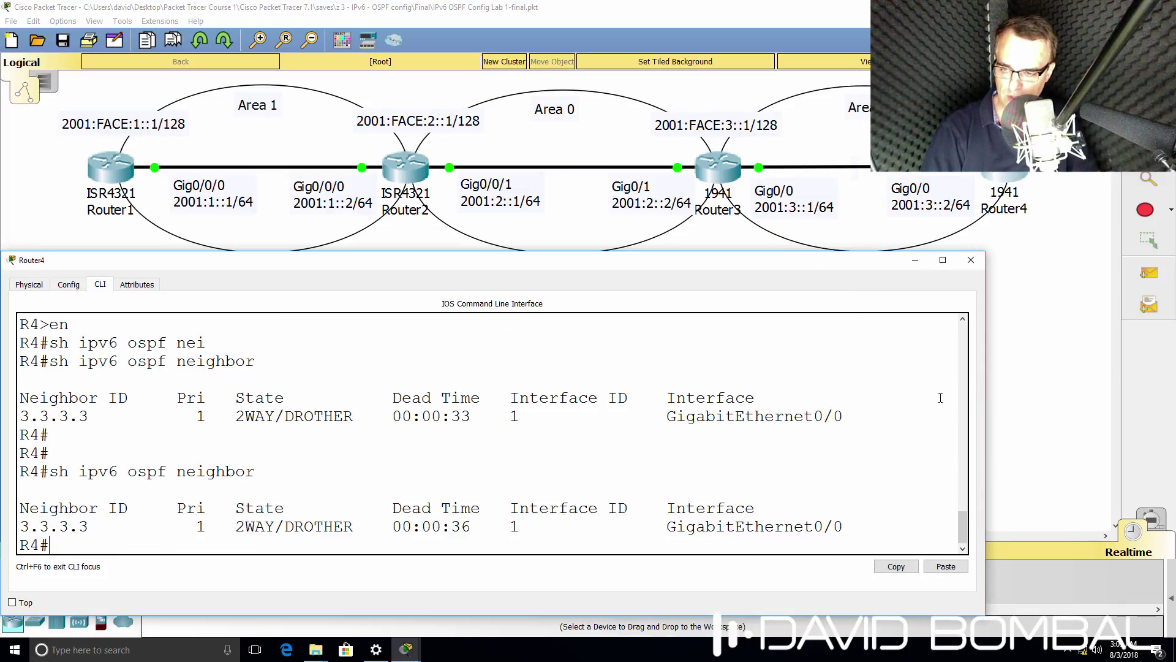
key("Up")
key("Return")
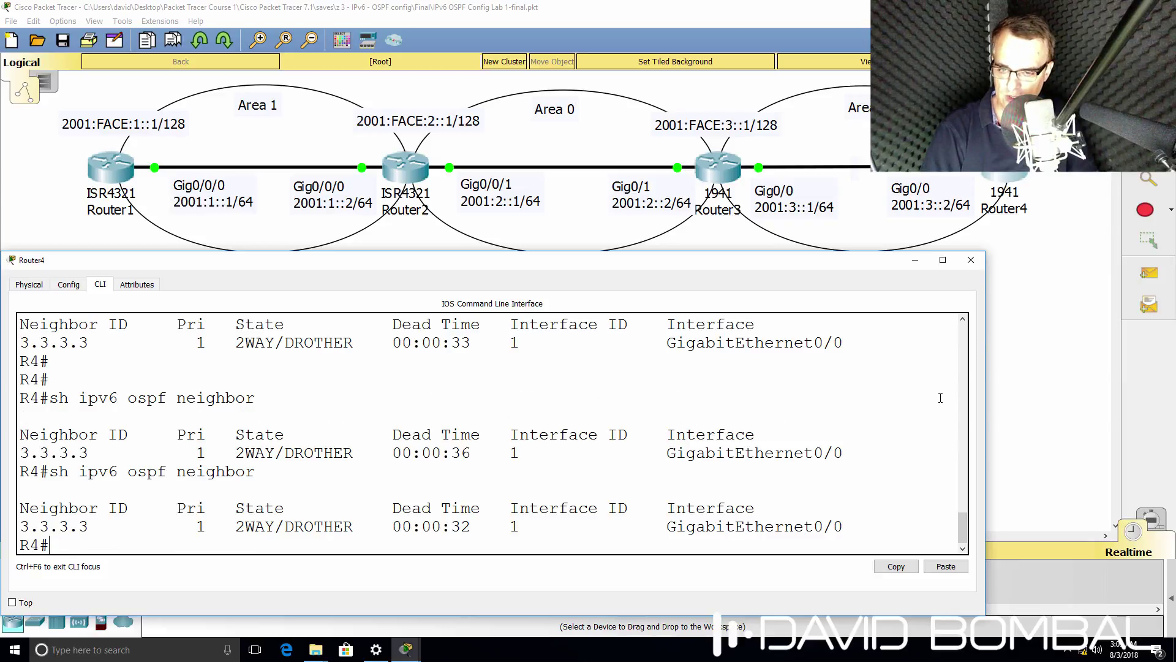
Run 'show ipv6 protocols' and mark the Area 2 Loopback0 and GigabitEthernet0/0 lines.
type("show ")
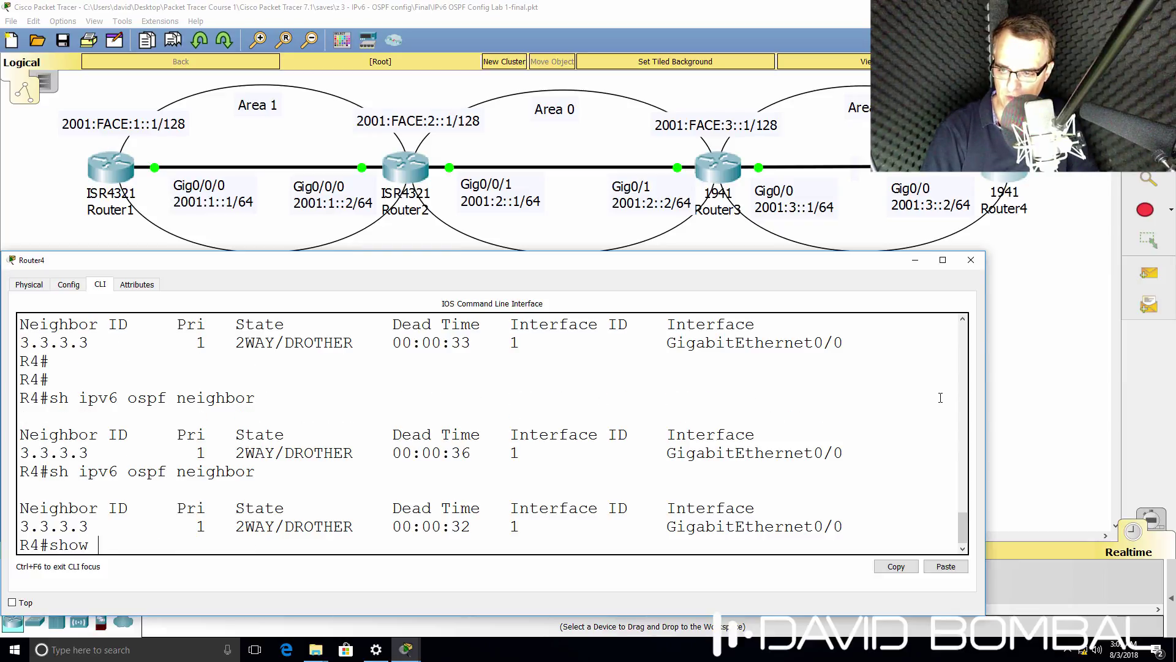
type("ipv6 ospf")
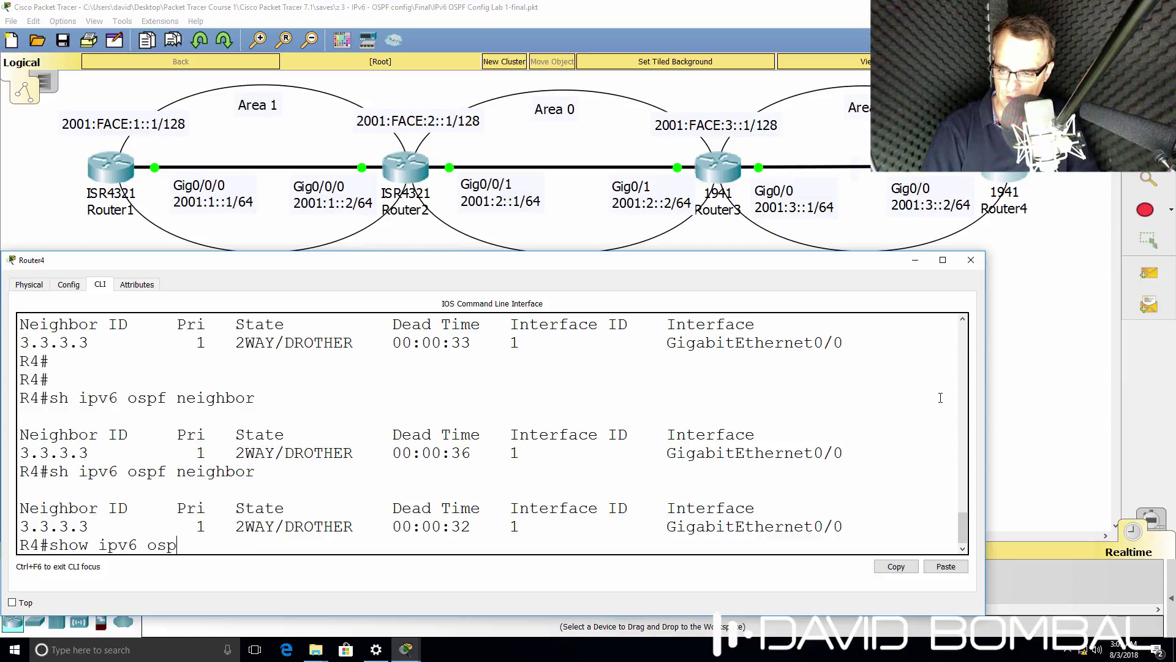
key("BackSpace")
key("BackSpace")
key("BackSpace")
type("pro")
key("Tab")
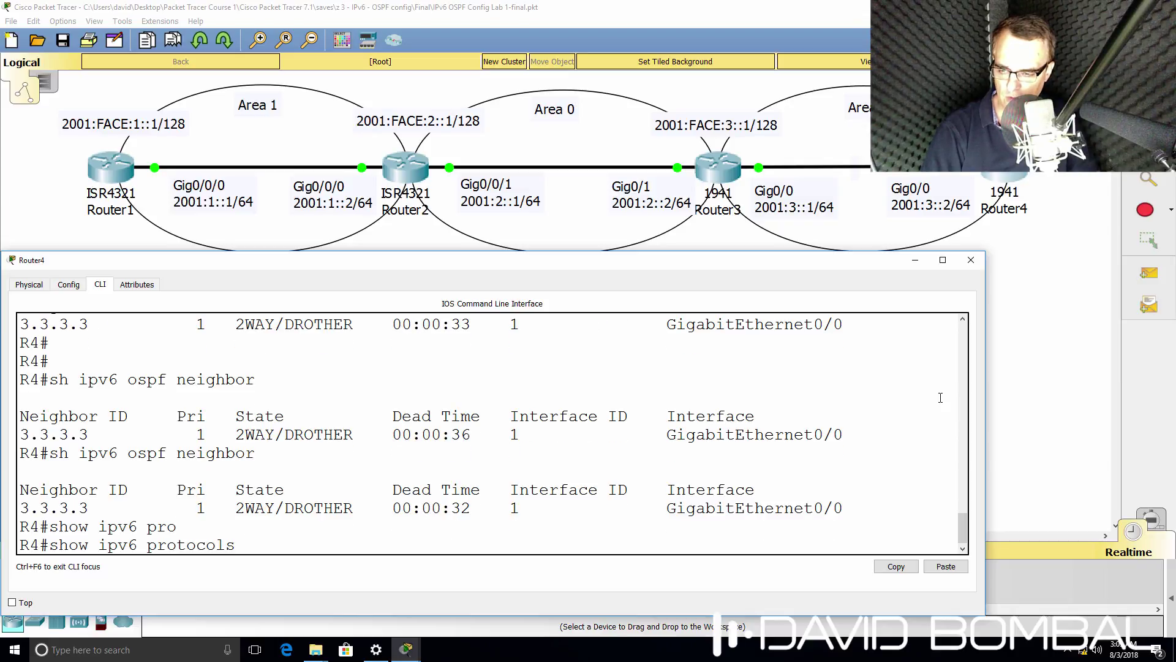
key("Return")
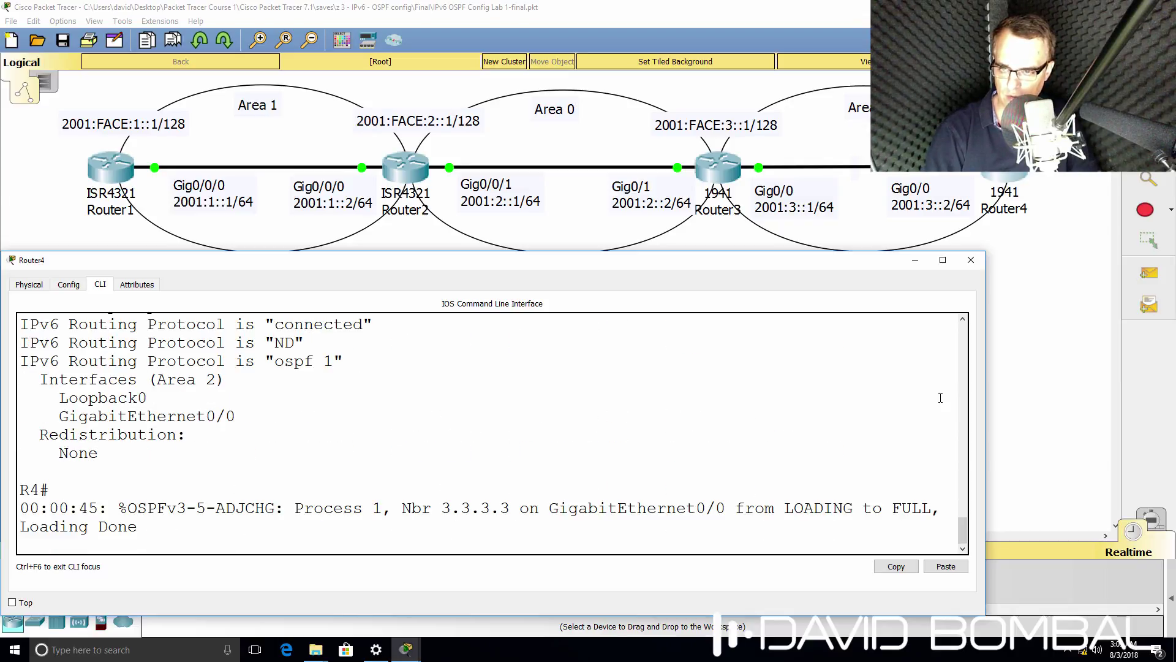
triple_click(153, 380)
left_click(252, 410)
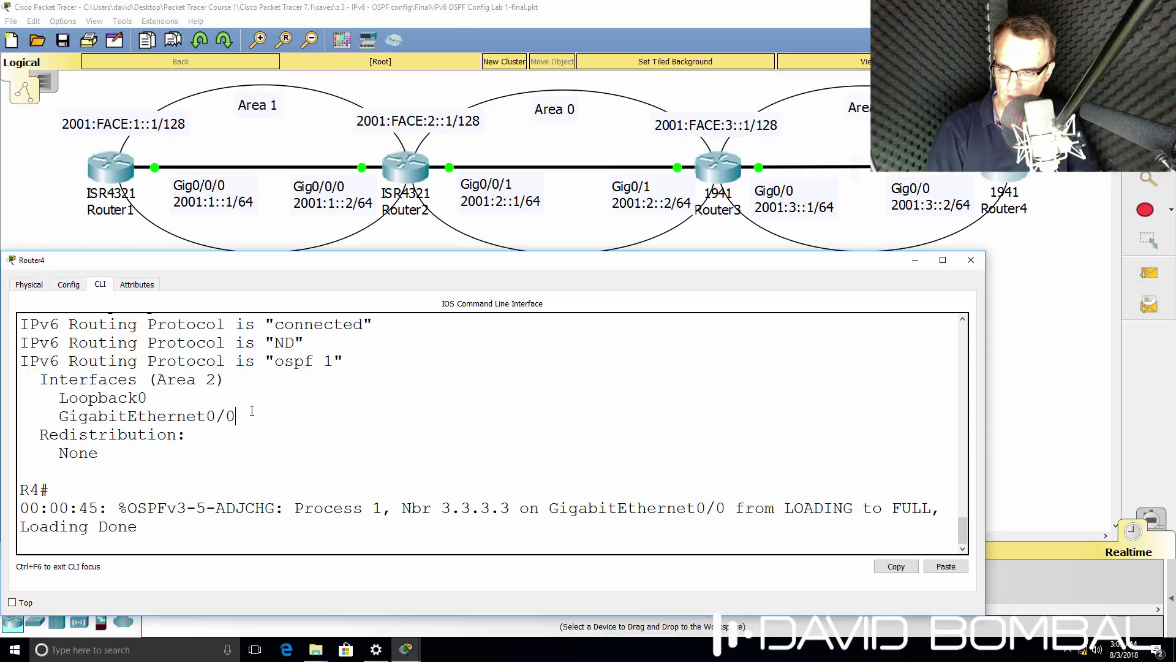
left_click_drag(256, 415, 29, 394)
left_click_drag(182, 523, 3, 509)
Recheck Router4's OSPF neighbors, confirming 3.3.3.3 is FULL on GigabitEthernet0/0.
key("Return")
key("Return")
key("Up")
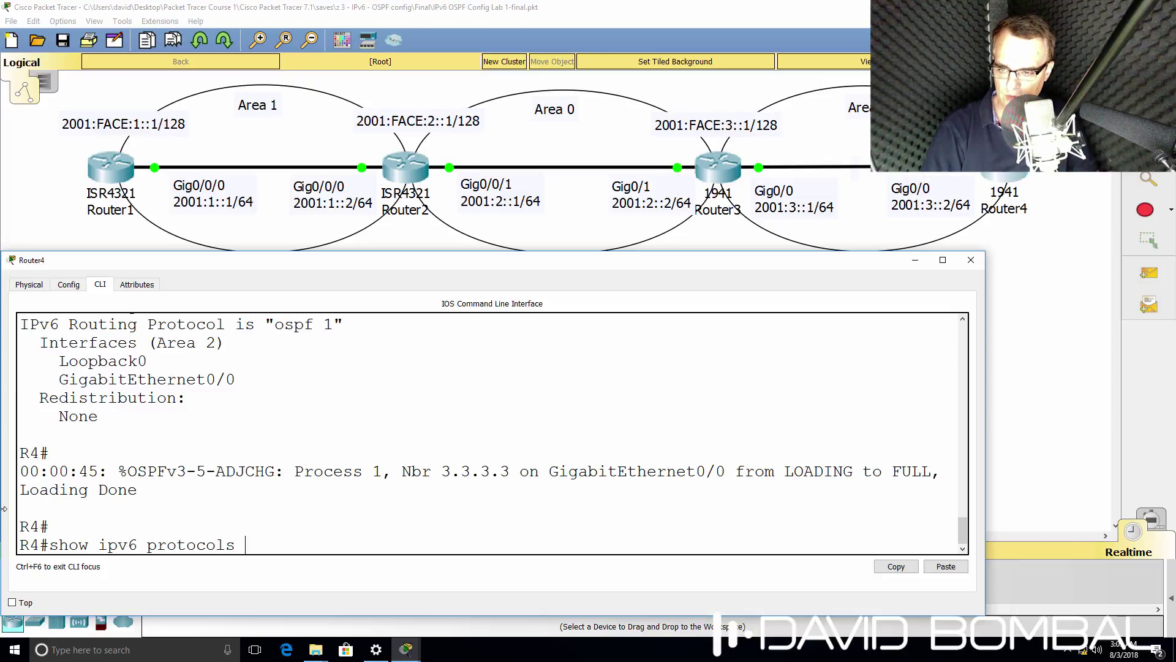
key("Up")
key("Return")
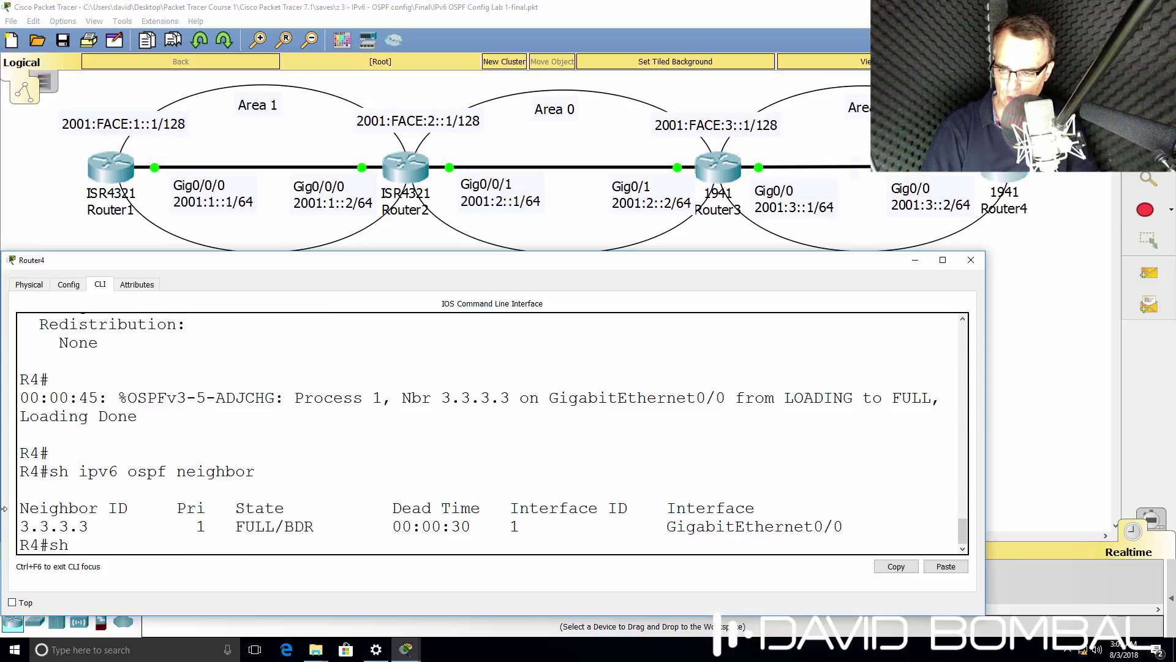
type("ow ipv6")
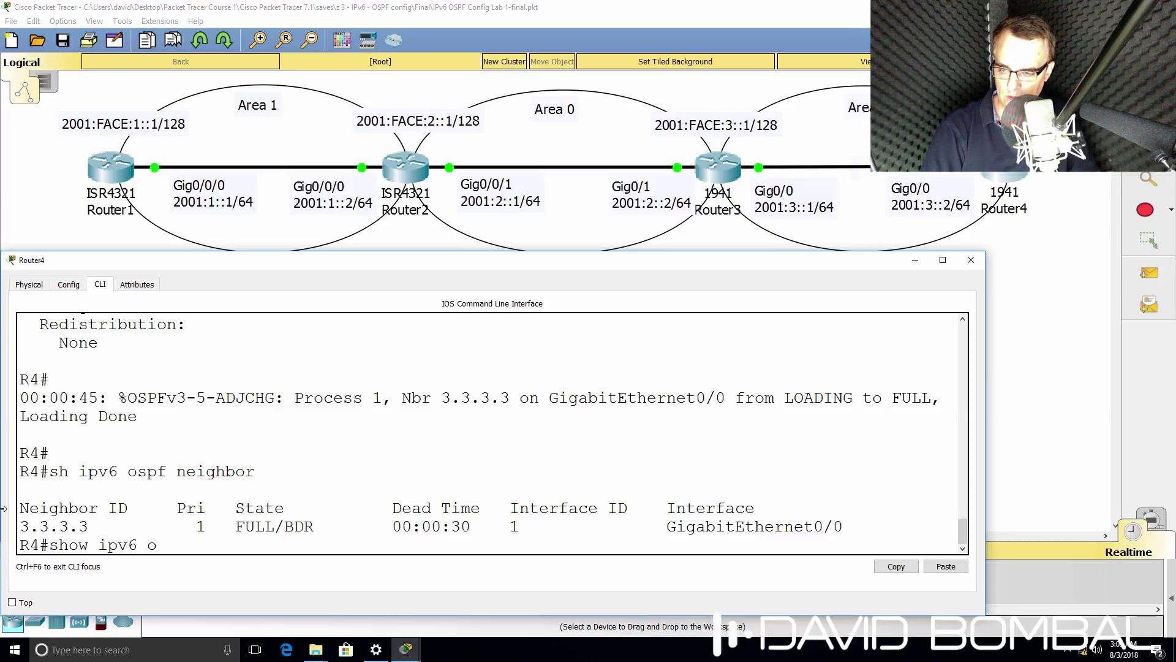
type(" rout")
Display Router4's full IPv6 routing table and mark the inter-area routes to 2001:FACE:1, 2 and 3.
key("Tab")
key("Return")
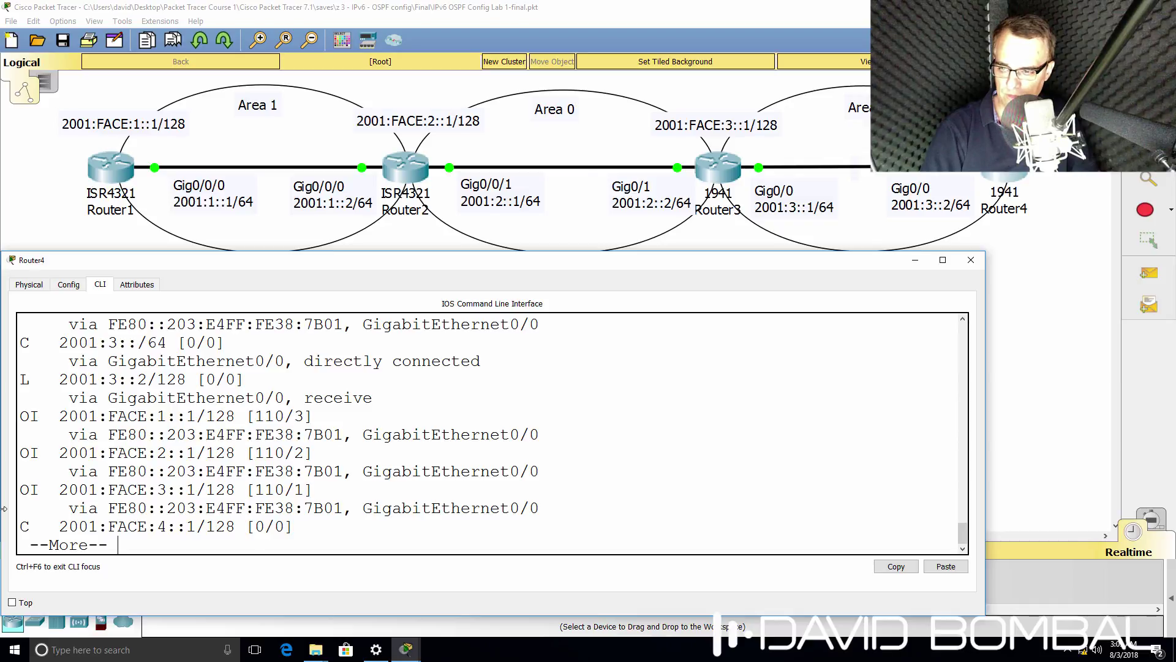
key("space")
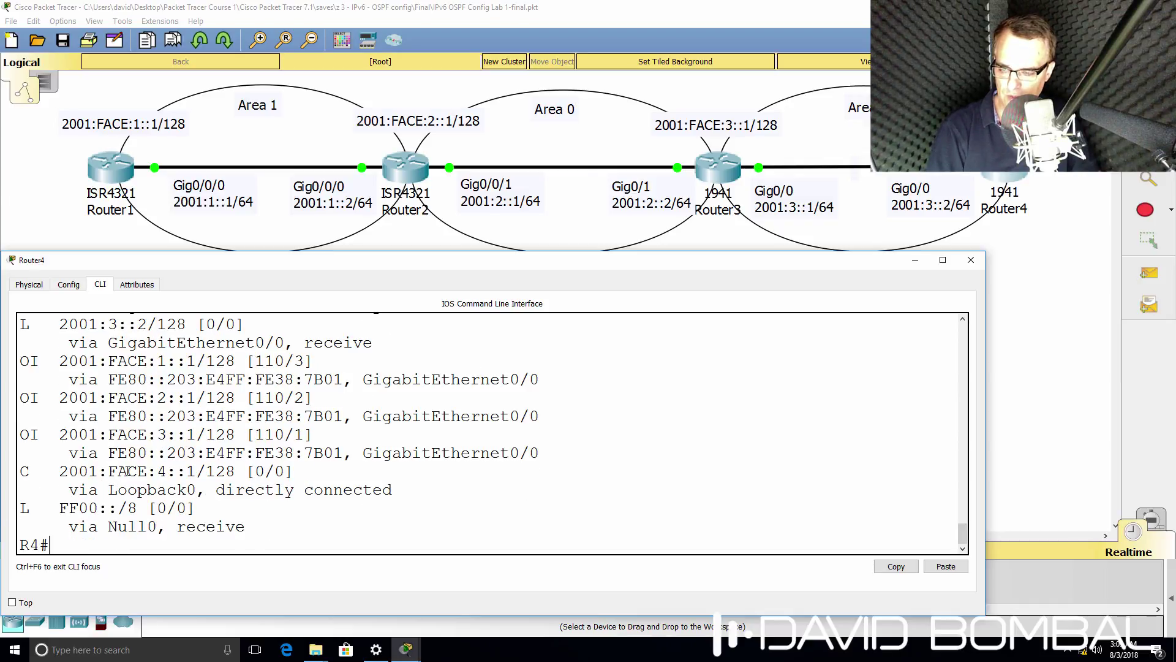
left_click_drag(20, 356, 557, 459)
type("ping 2001:")
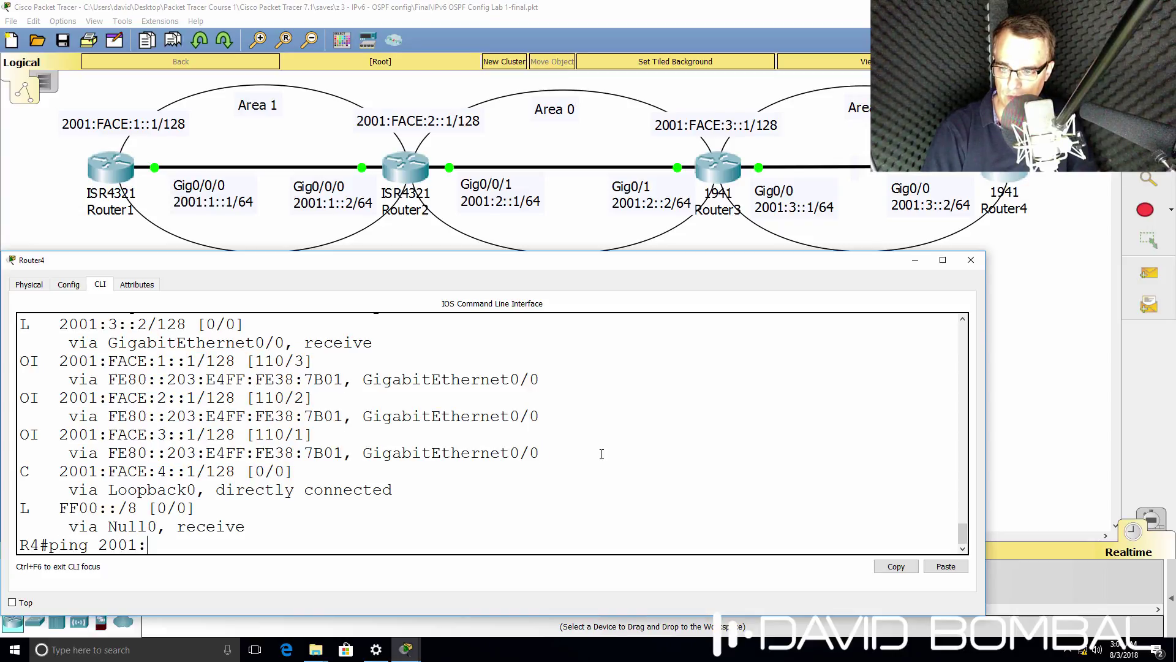
type("FACE:3::1")
From Router4, ping the loopbacks 2001:FACE:3::1, 2001:FACE:2::1 and 2001:FACE:1::1.
key("Return")
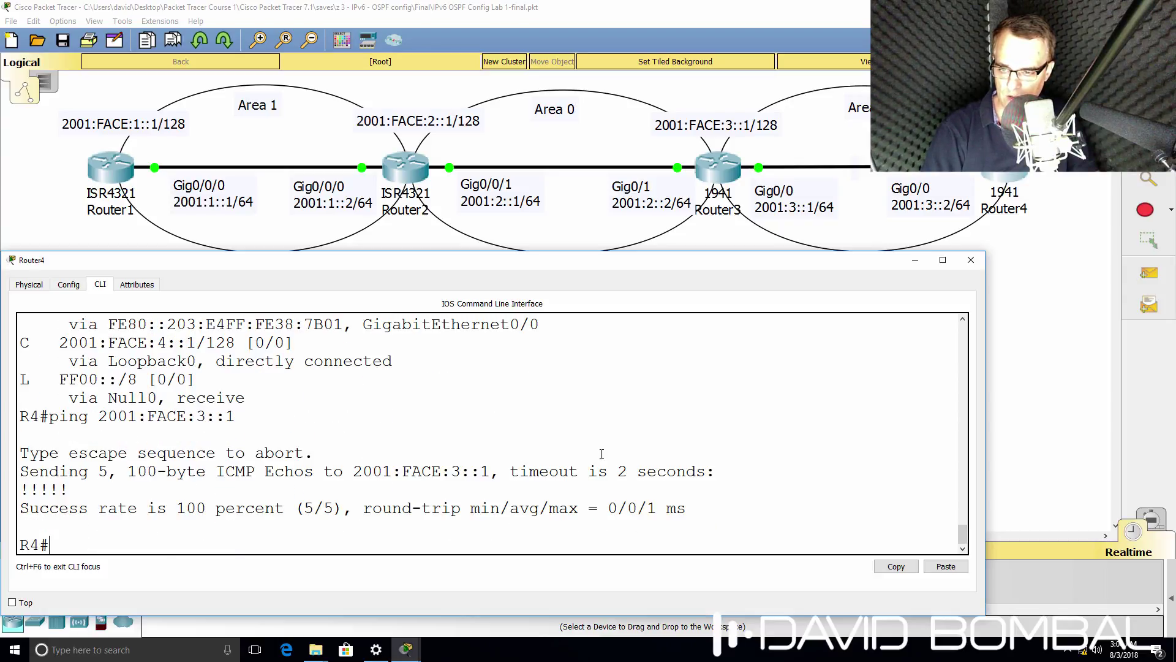
key("Up")
key("BackSpace")
type("2001:FACE:2::1")
key("Return")
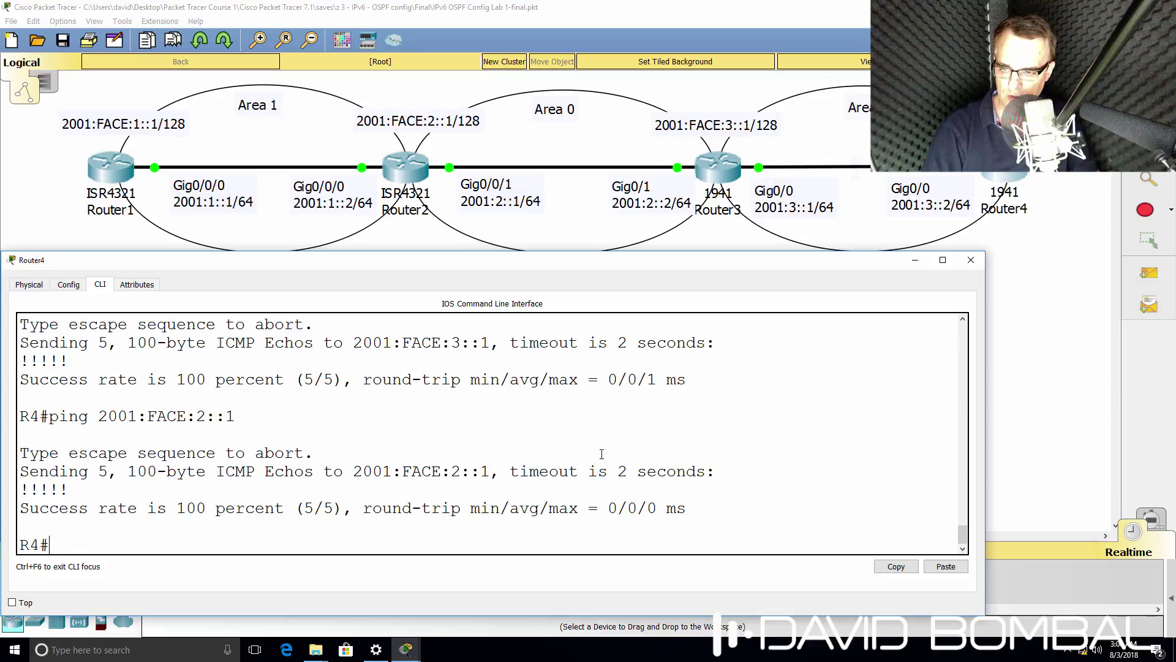
key("Up")
key("Left")
key("Left")
key("Left")
key("BackSpace")
type("1")
key("Return")
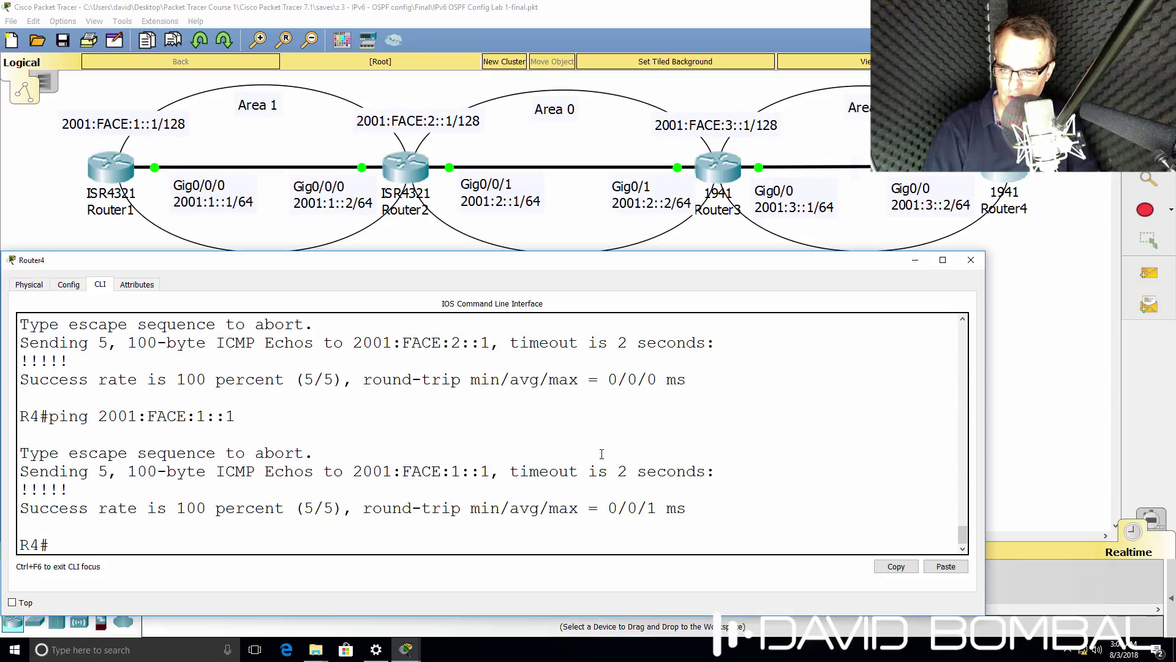
Traceroute to 2001:FACE:1::1 from Router4, correcting the mistyped '!' in the address.
type("tr")
key("Tab")
type("2001:FACE:")
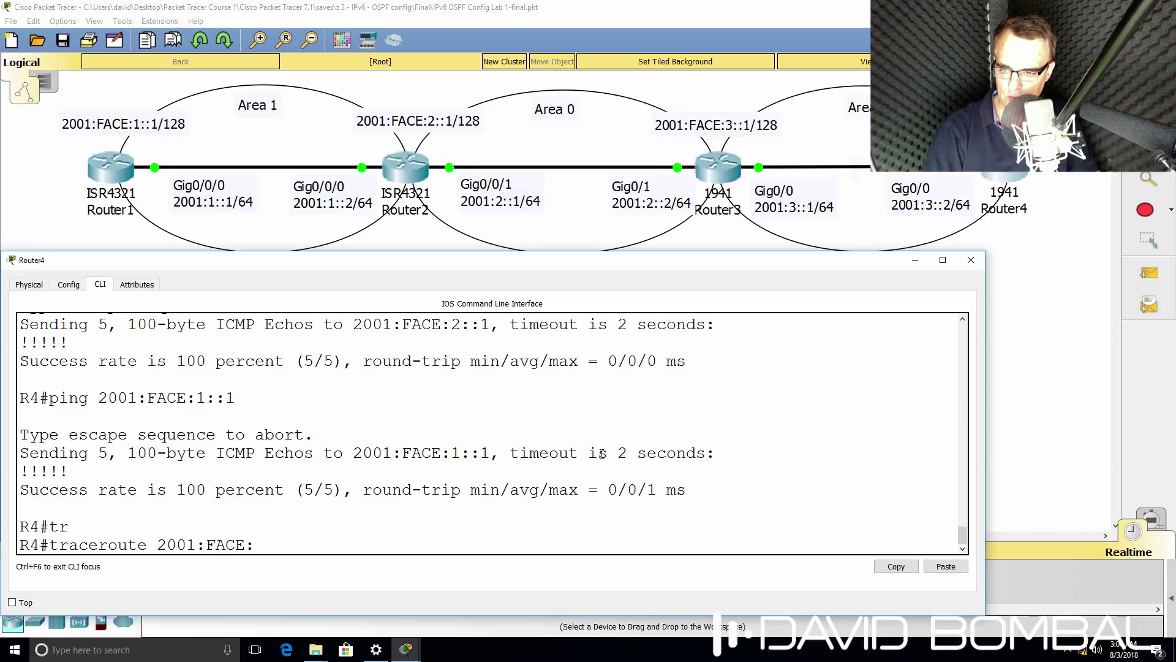
type("1::!")
key("Return")
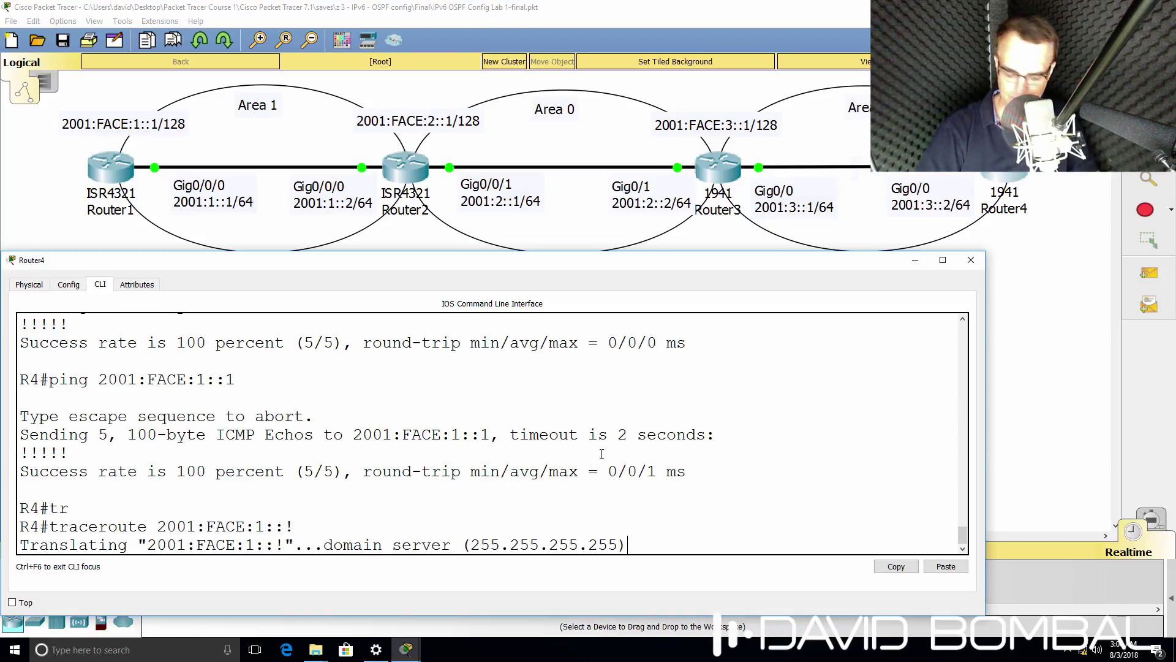
key("Up")
key("BackSpace")
type("1:FACE:1::")
key("Return")
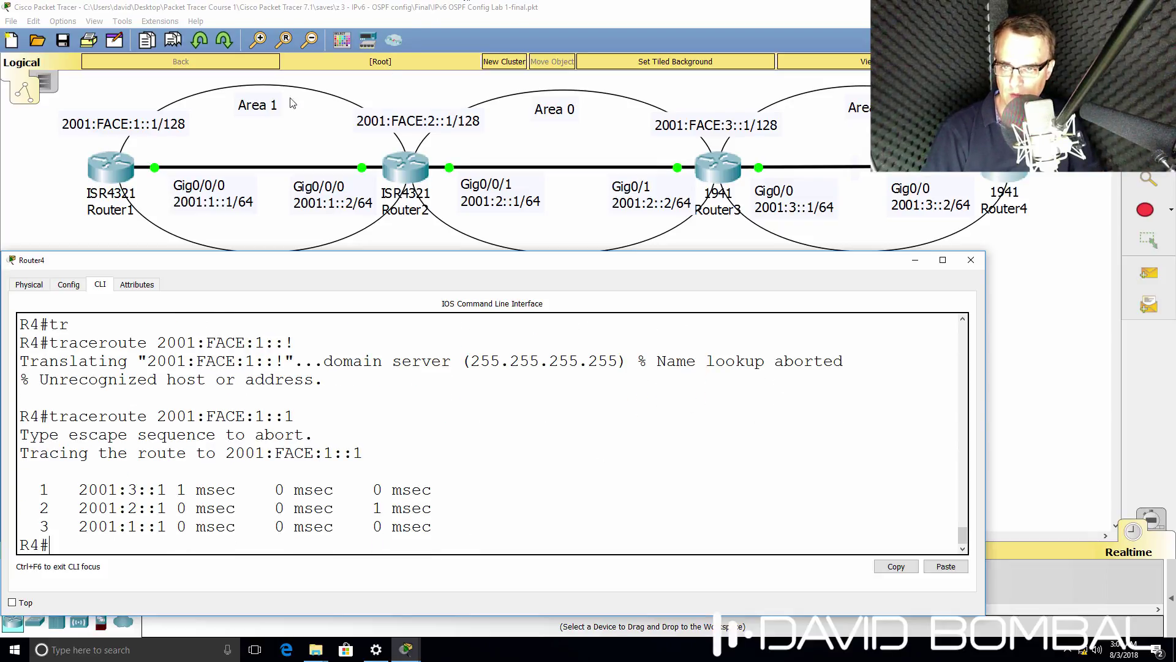
Open Router1's CLI in a widened console and enter privileged mode with 'en'.
left_click(108, 160)
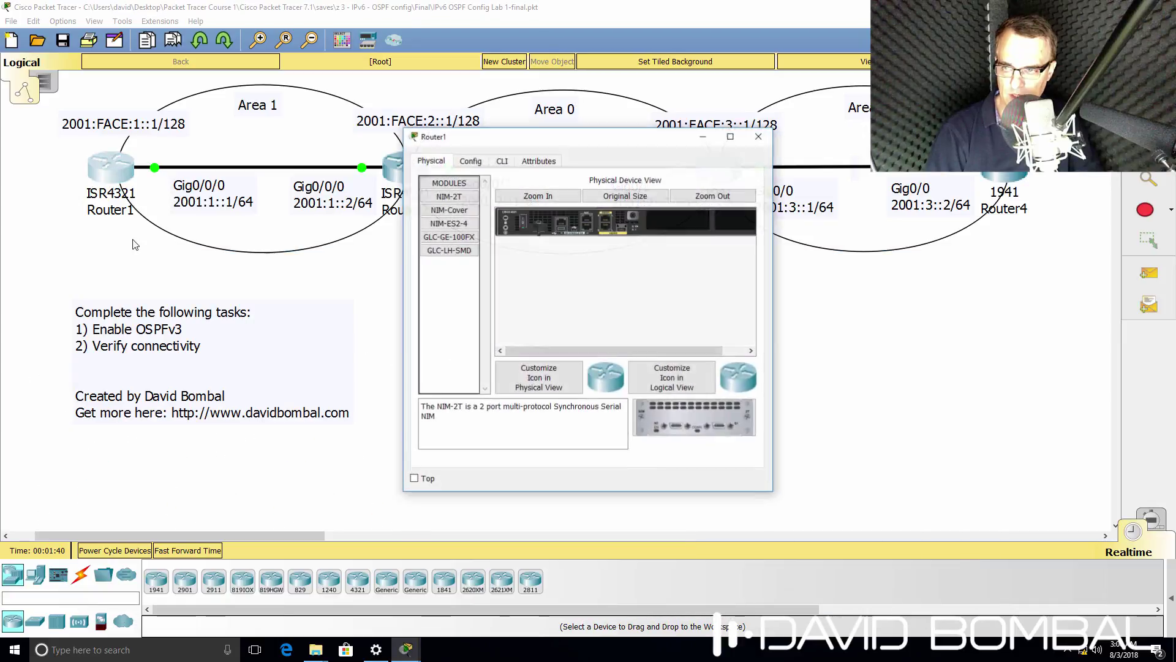
left_click(501, 161)
left_click_drag(502, 136, 99, 268)
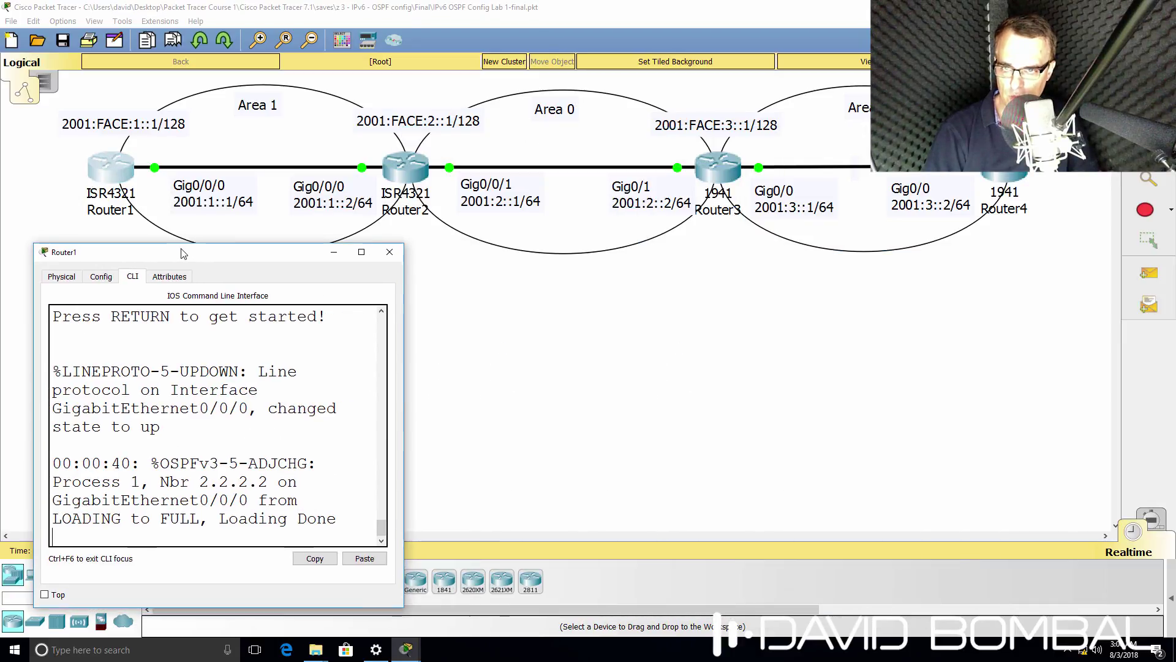
left_click_drag(365, 321, 881, 331)
key("Return")
key("Return")
type("en")
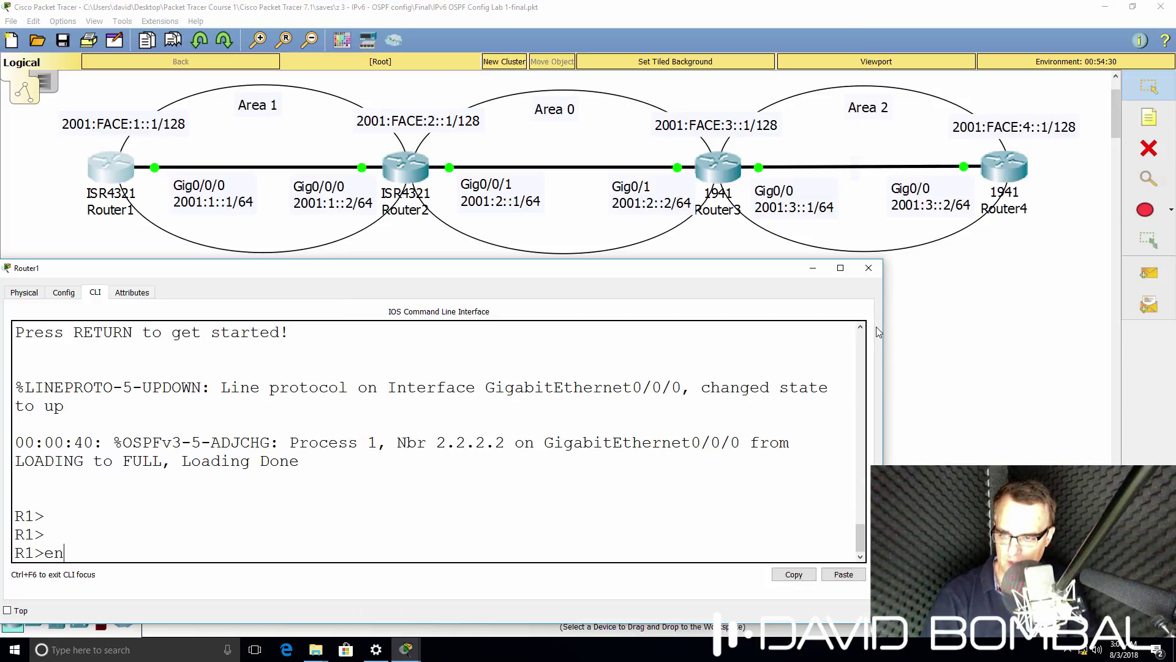
key("Return")
Ping the remote loopbacks 2001:FACE:4::1, 2001:FACE:3::1 and 2001:FACE:2::1 from Router1.
type("ping 2001:F")
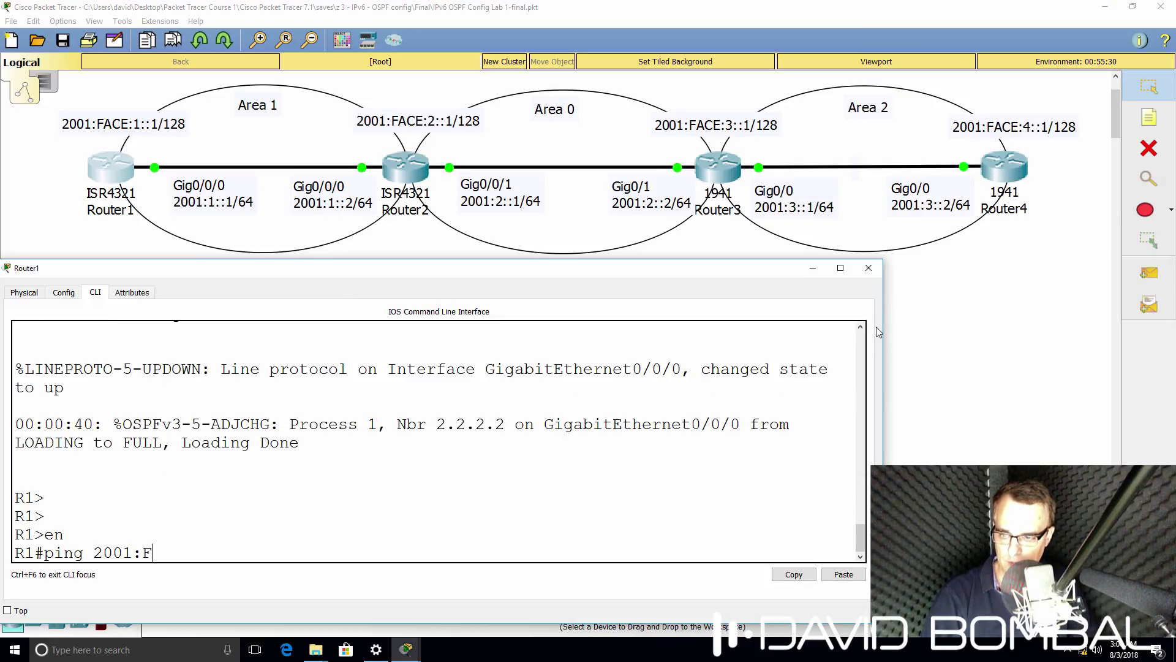
type("ACE:4::1")
key("Return")
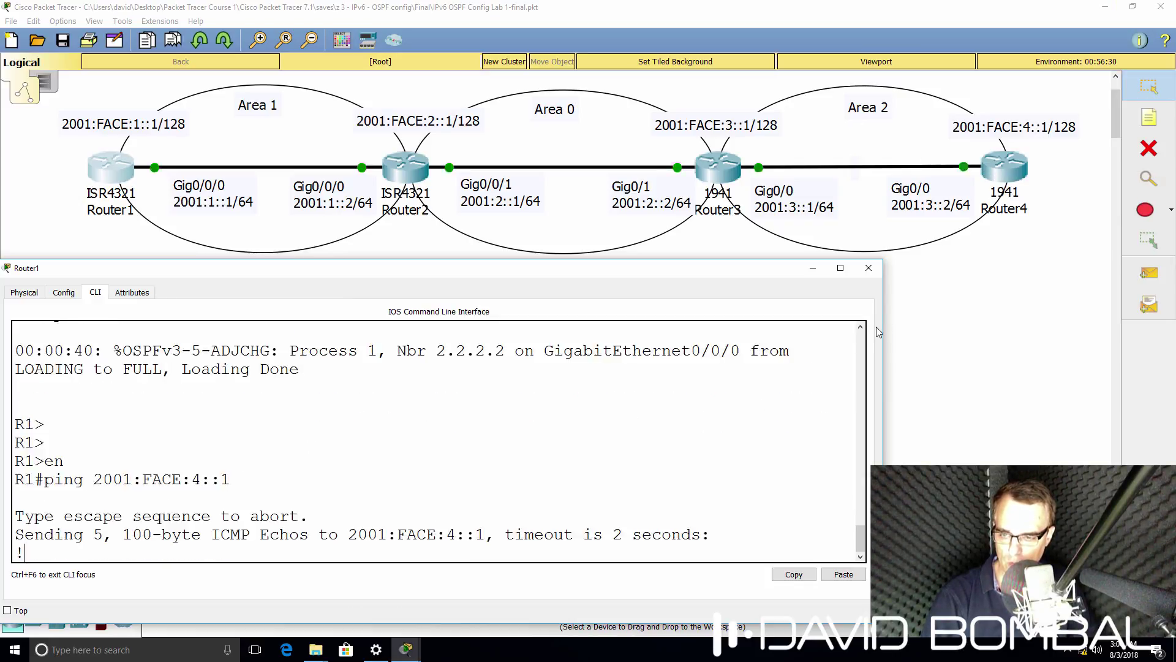
key("Up")
key("Left")
key("Left")
key("Left")
key("BackSpace")
type("3")
key("Return")
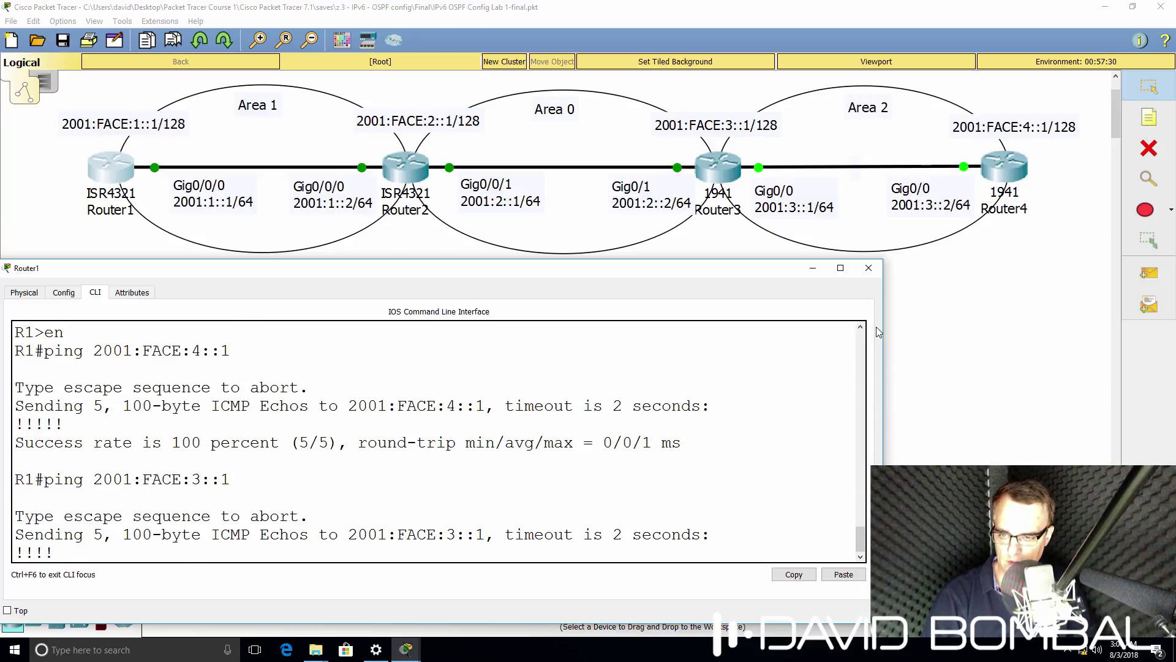
key("Up")
key("BackSpace")
type("2001:FACE:2::1")
key("Return")
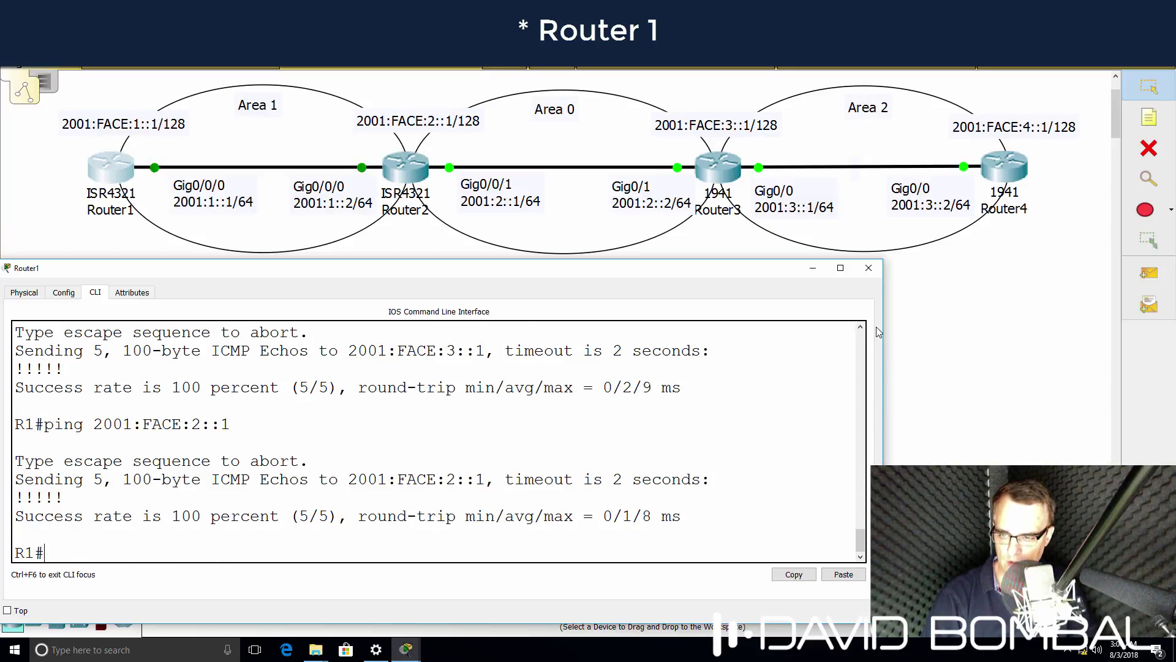
Ping the link addresses 2001:2::1, 2001:2::2, 2001:3::2 and 2001:3::1 from Router1.
type("ping")
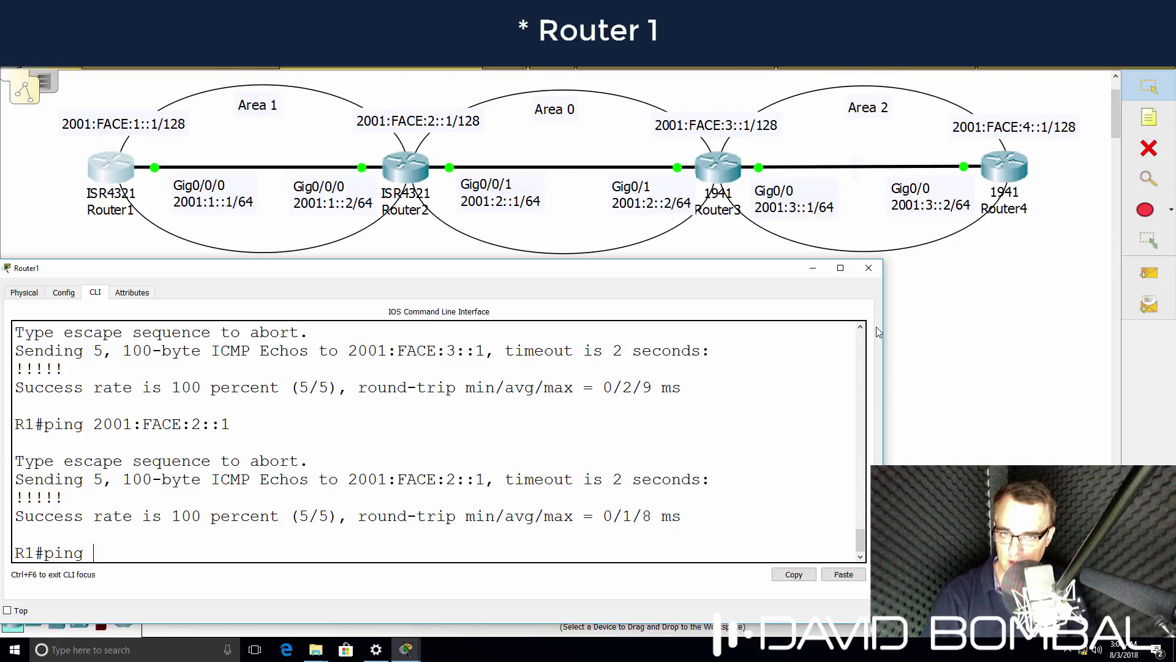
type(" 2001:")
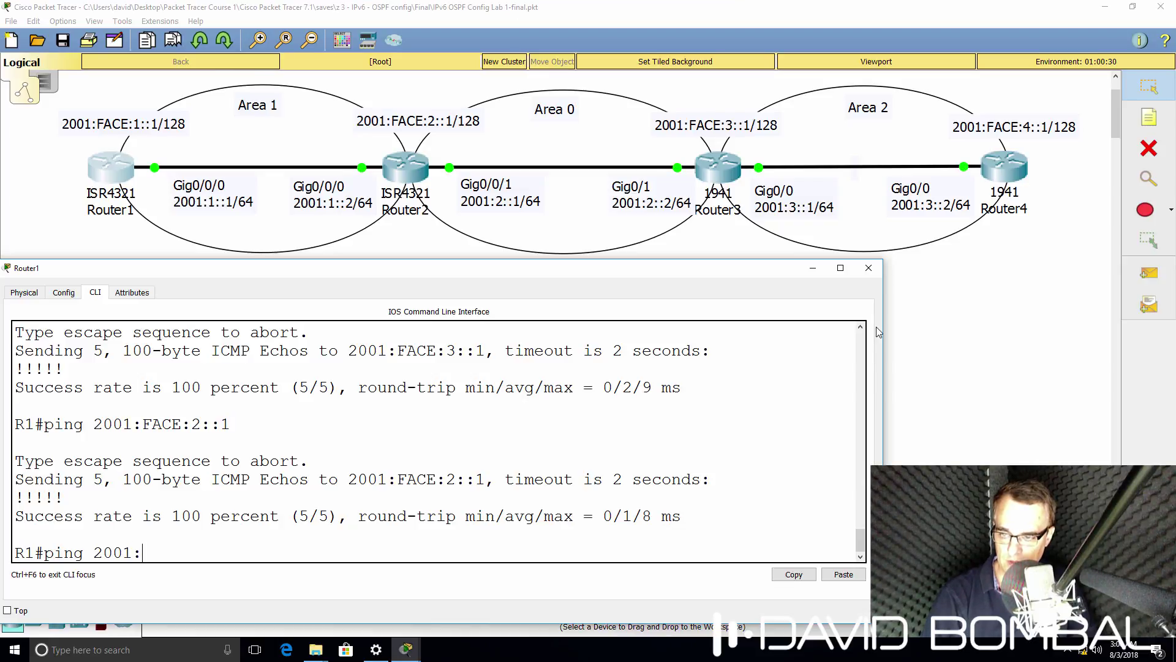
type("2::2")
key("Return")
key("Up")
key("BackSpace")
type("2::2")
key("Return")
key("Up")
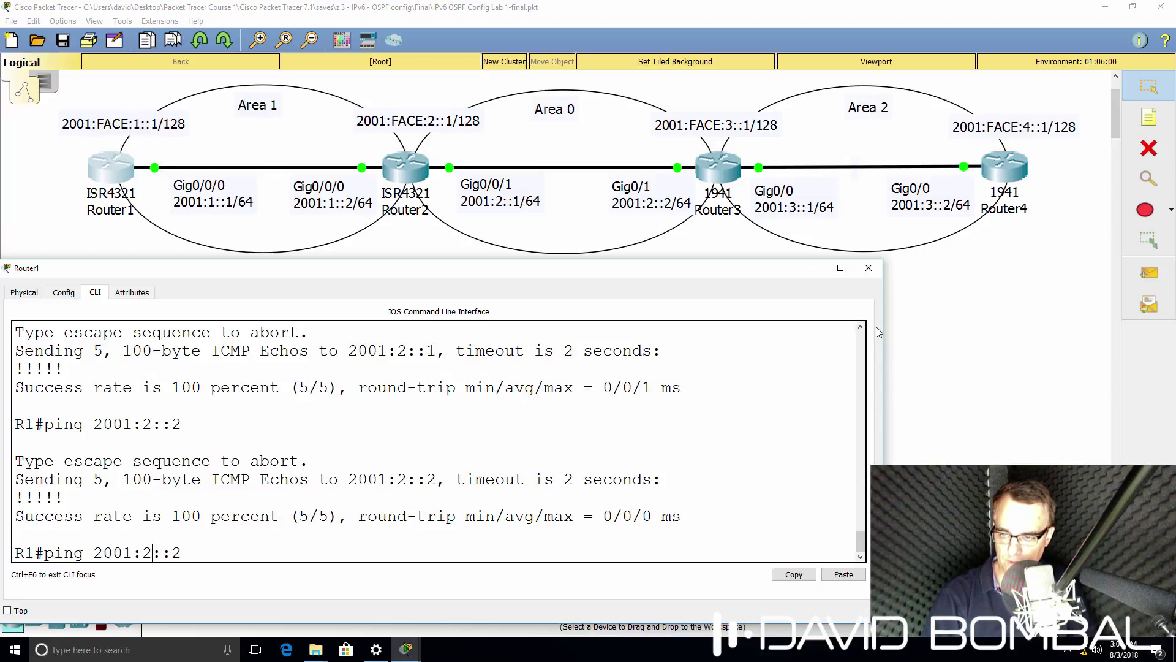
key("BackSpace")
type("3")
key("Return")
key("Up")
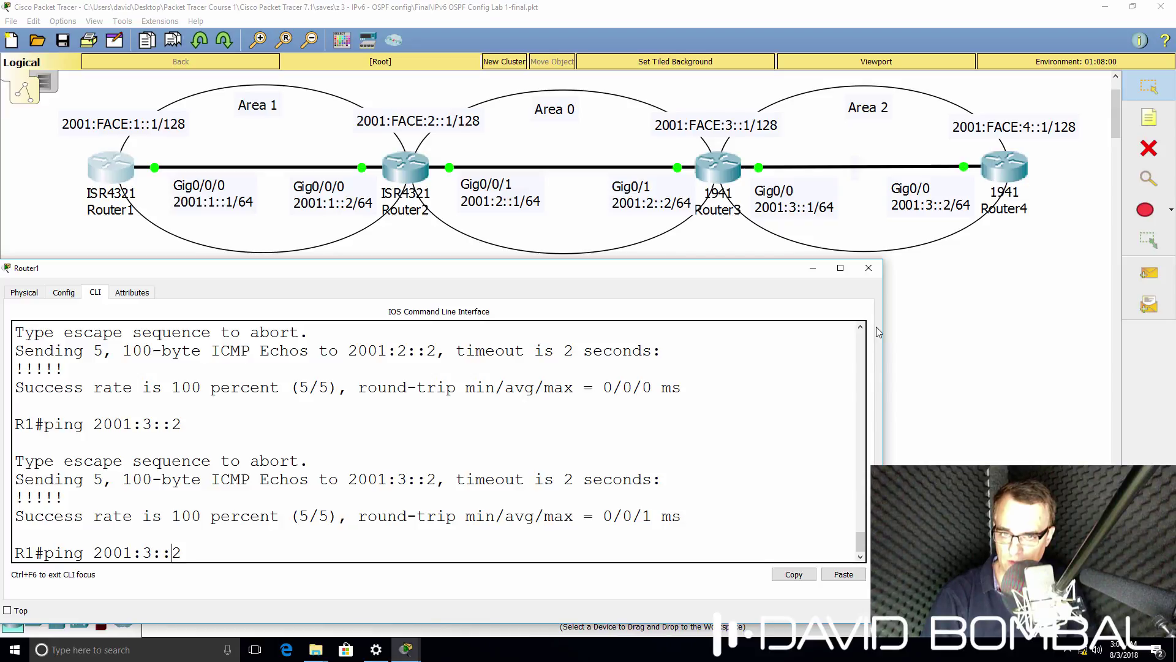
key("BackSpace")
type("1")
key("Return")
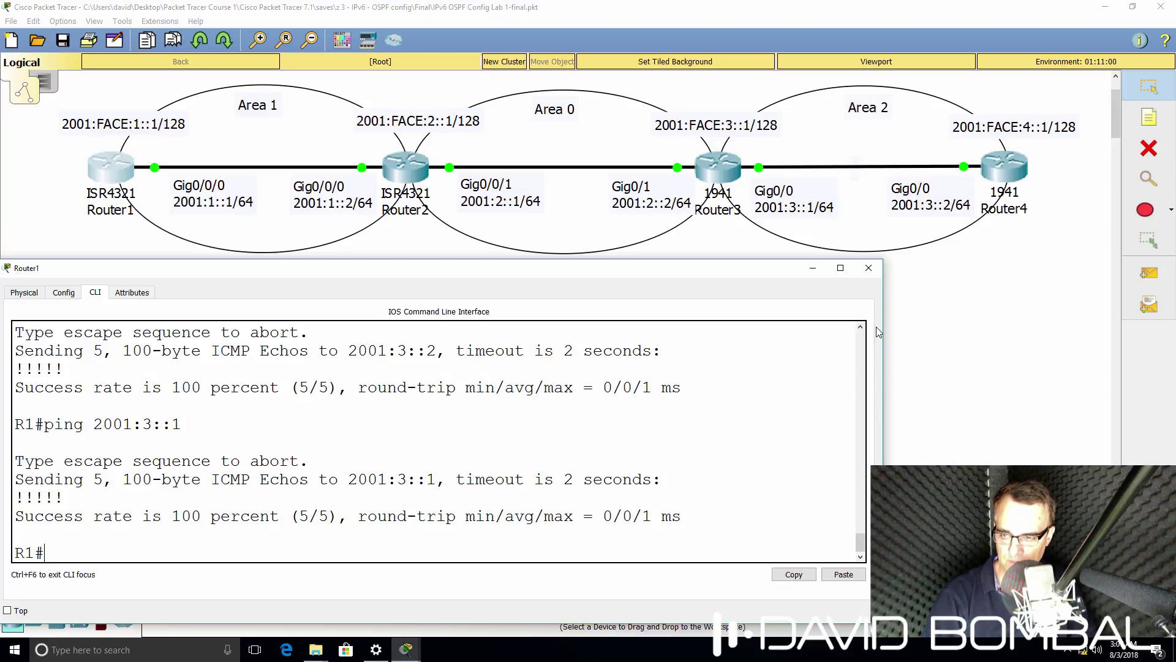
Show Router1's IPv4 routing table with 'sh ip route'.
type("sh ipr ou")
key("BackSpace")
key("BackSpace")
key("BackSpace")
key("BackSpace")
type("route")
key("Return")
Display Router1's full IPv6 routing table with 'sh ipv6 route' in an enlarged console.
key("Up")
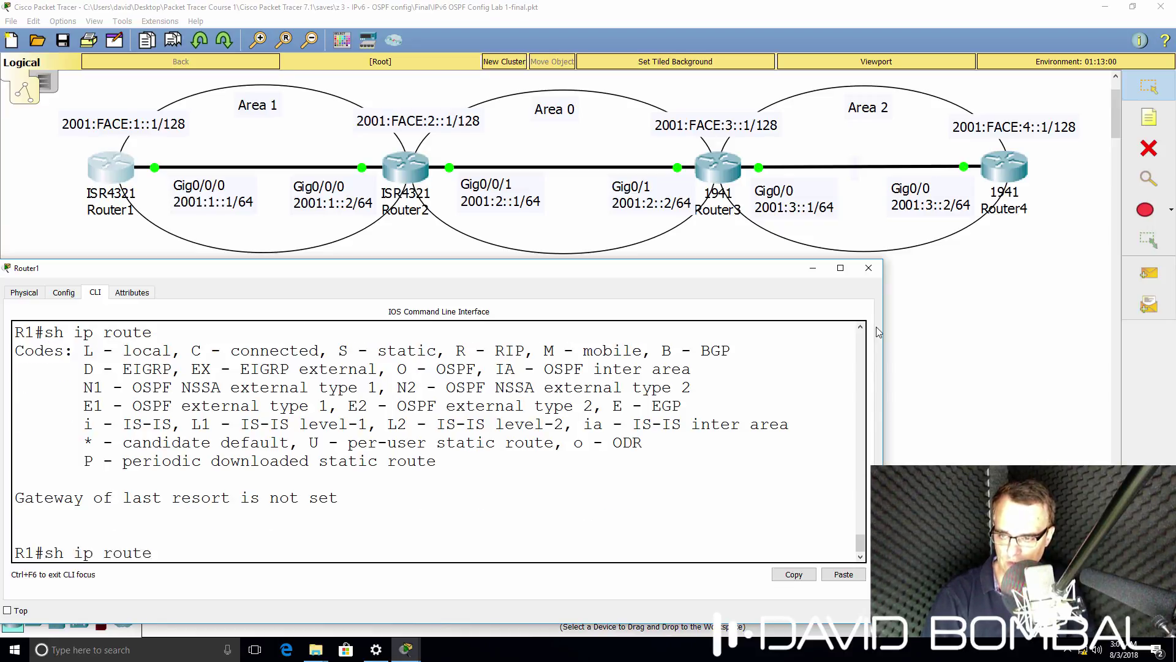
type("v6")
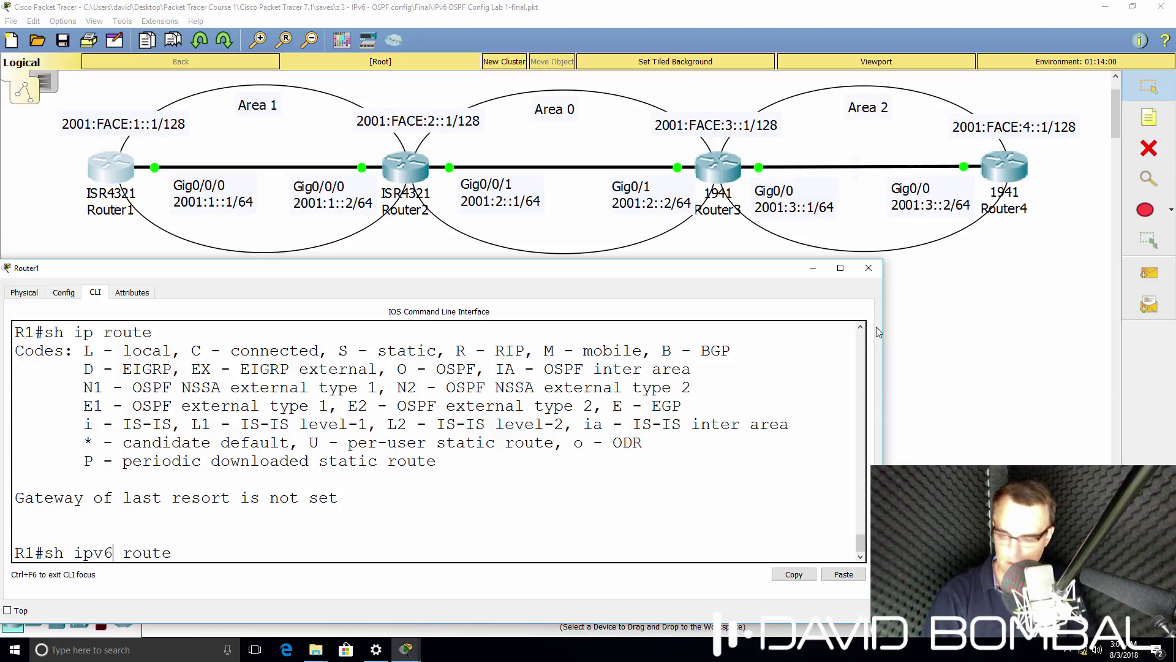
key("Return")
key("space")
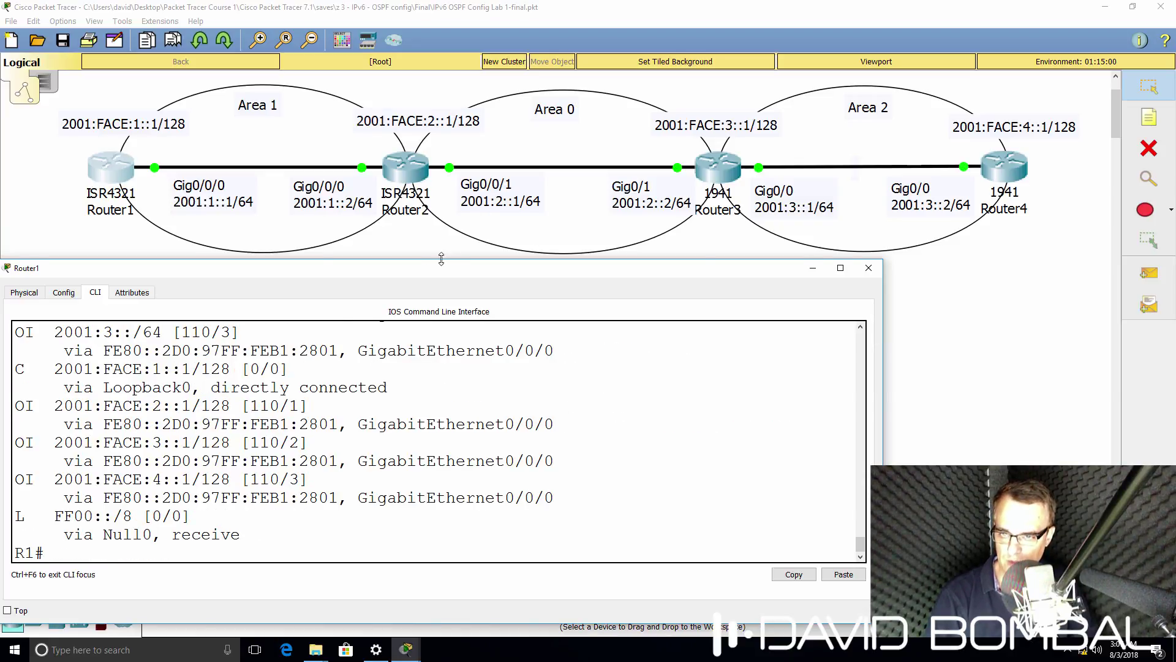
left_click_drag(442, 260, 454, 2)
key("Up")
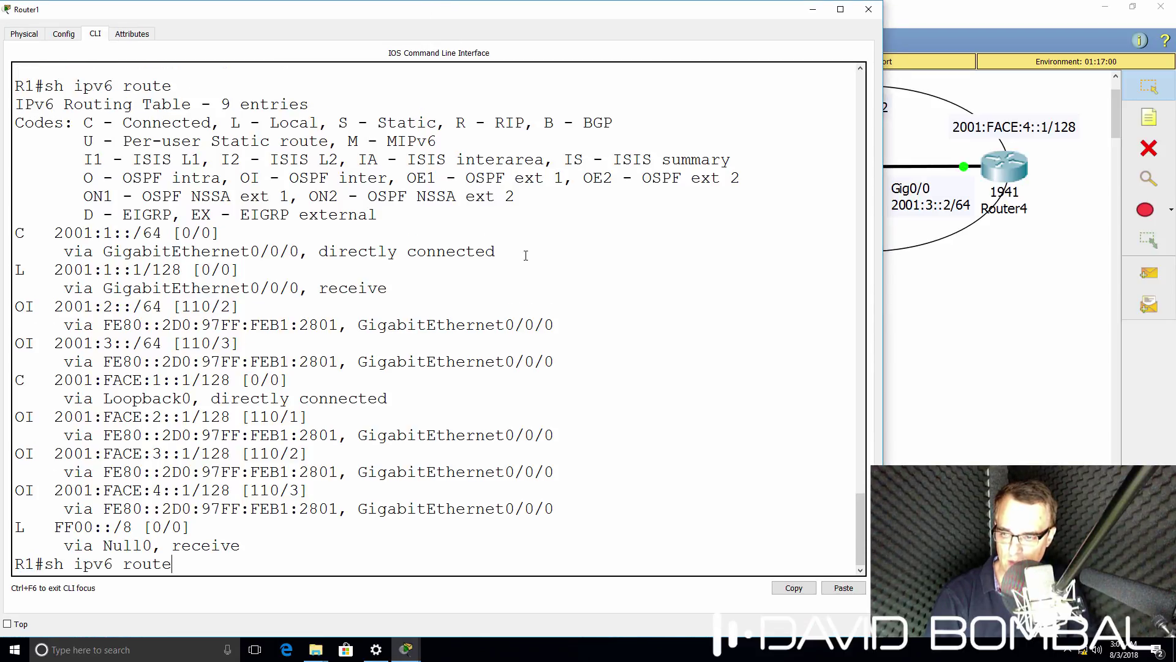
key("Return")
key("space")
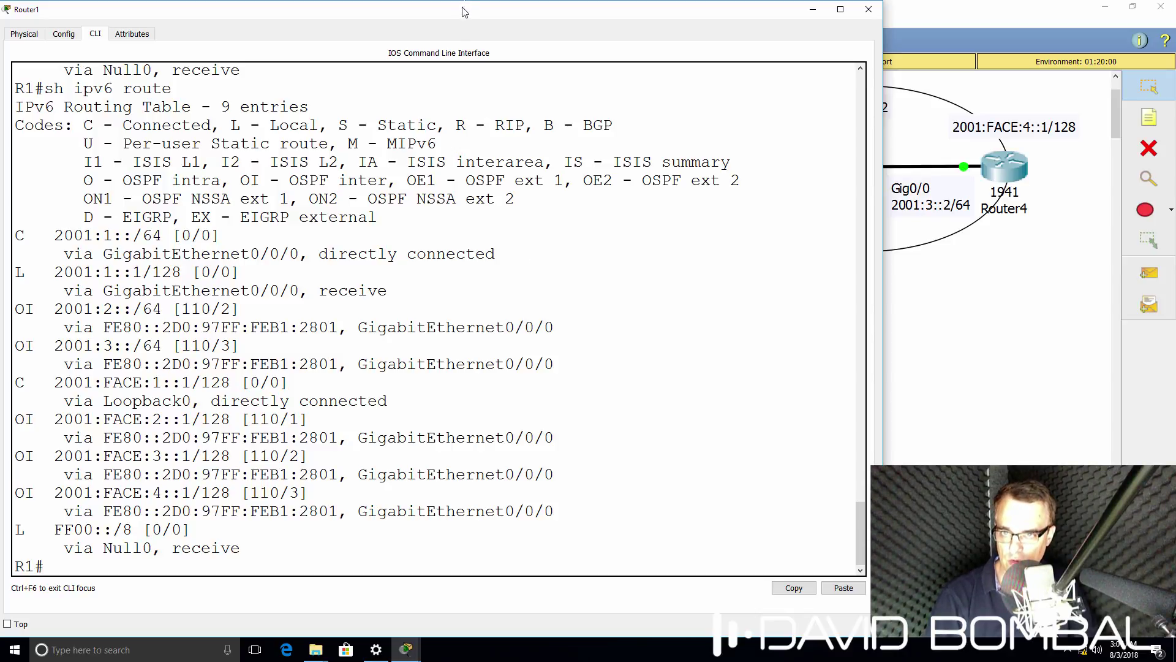
left_click_drag(466, 2, 490, 272)
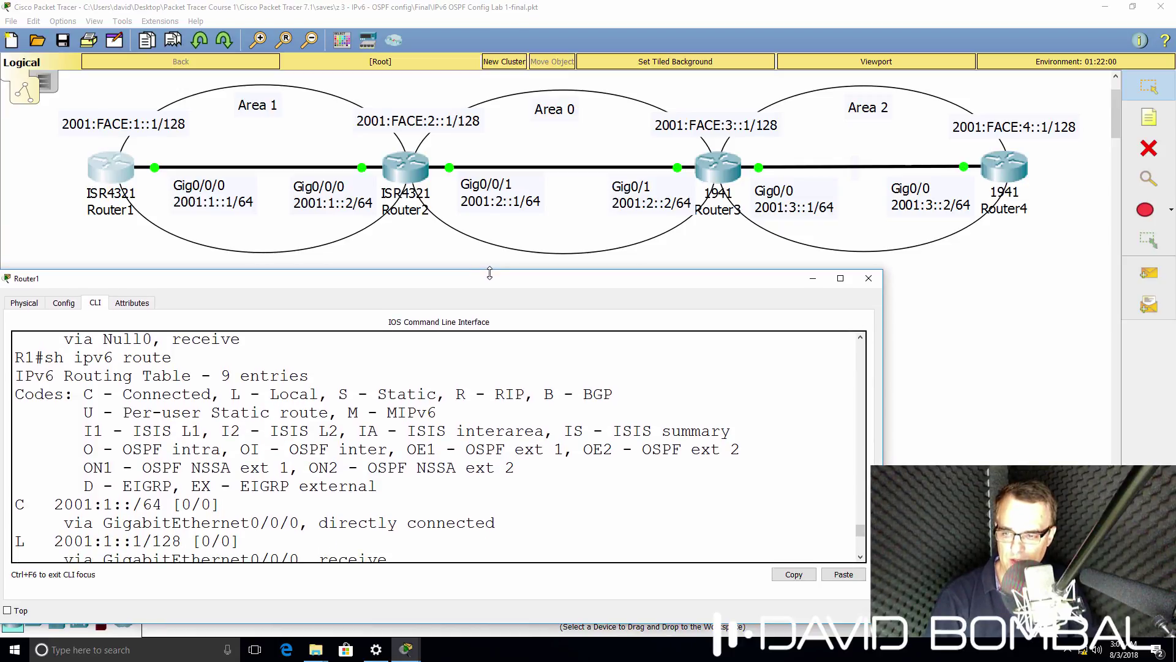
Run 'show ipv6 ospf database' on Router1 and page through its full output.
key("Return")
key("Return")
key("Return")
key("Return")
key("Return")
key("Return")
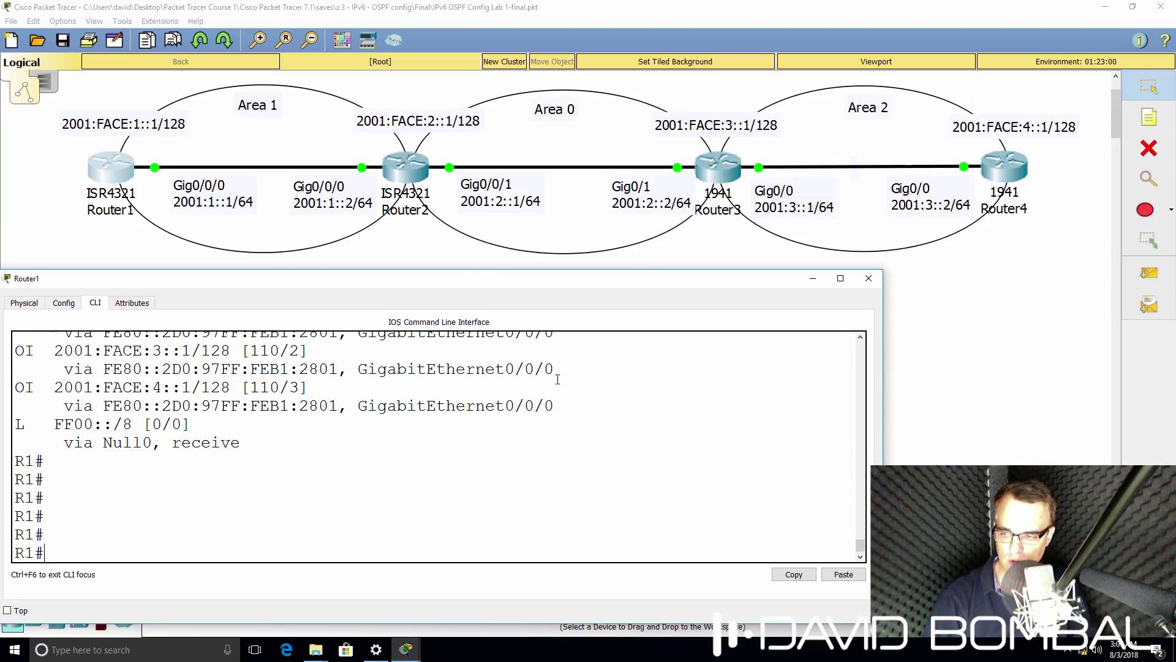
type("sh")
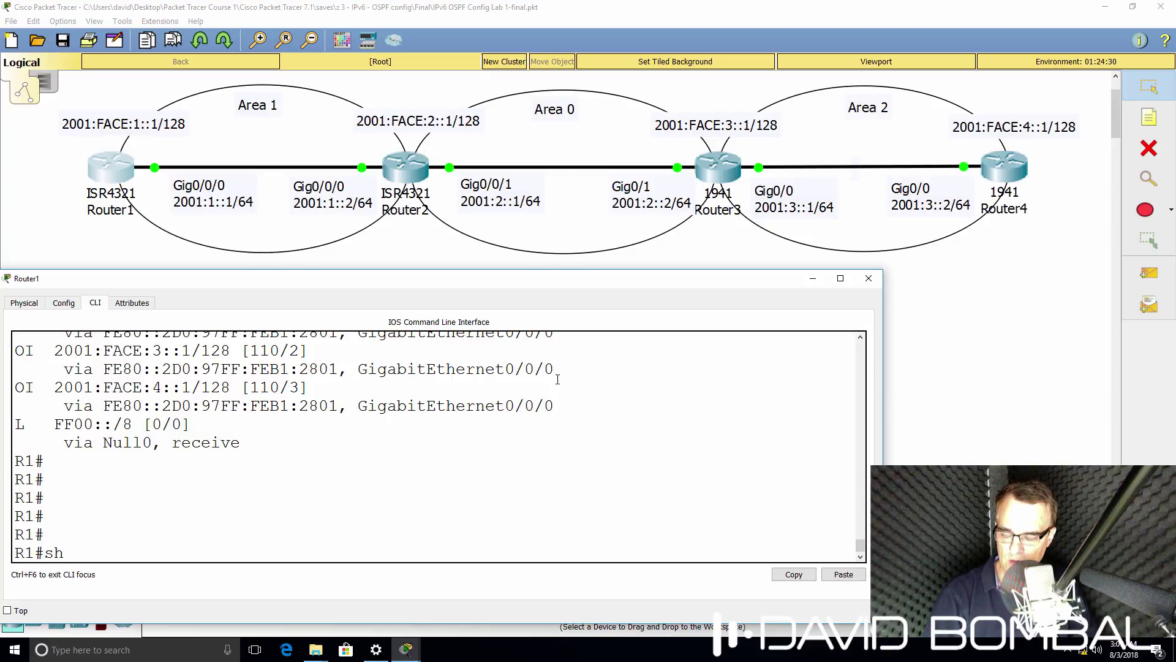
type(" ipv6 ospf da")
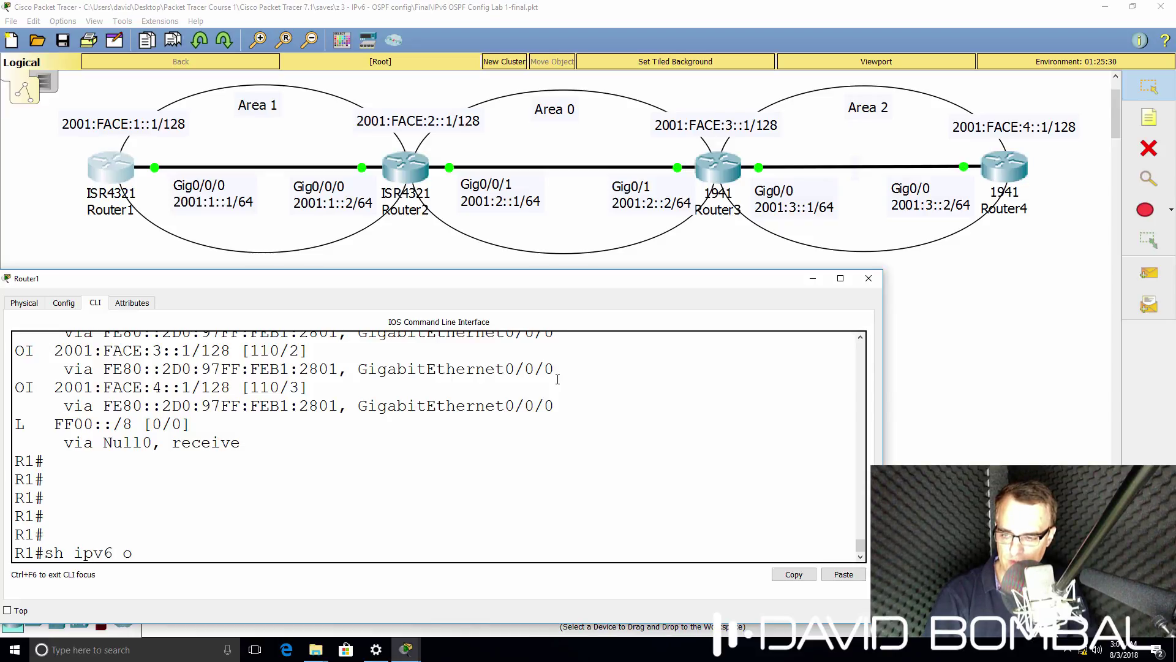
key("Tab")
key("Return")
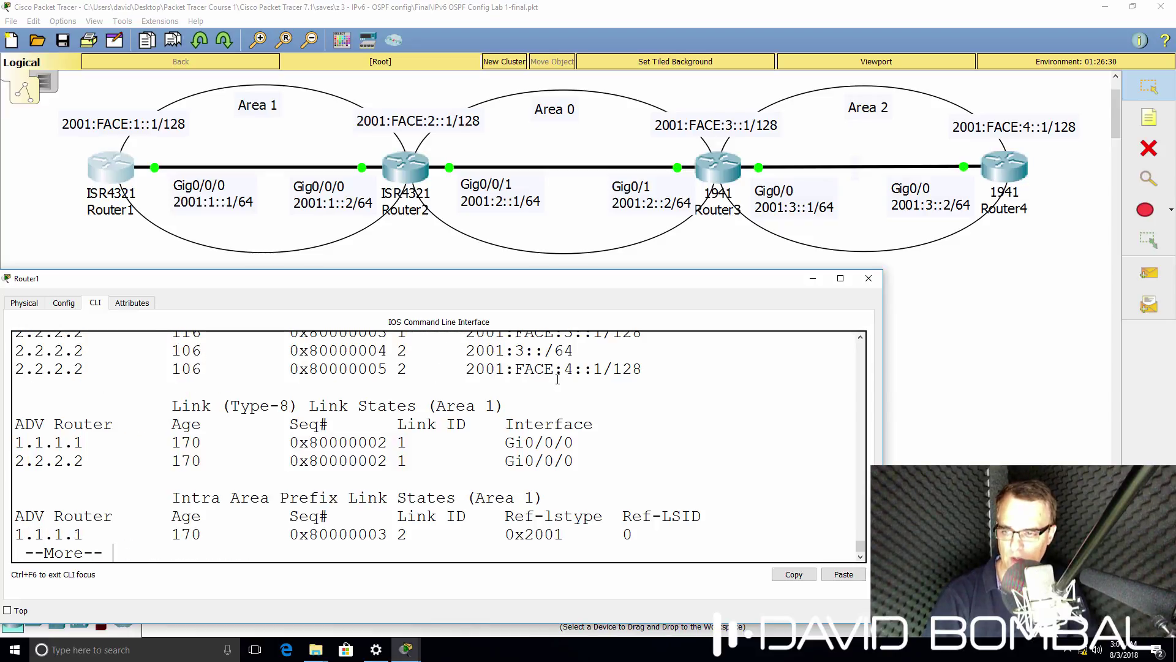
key("space")
left_click_drag(494, 272, 495, 51)
scroll(429, 366, "up", 3)
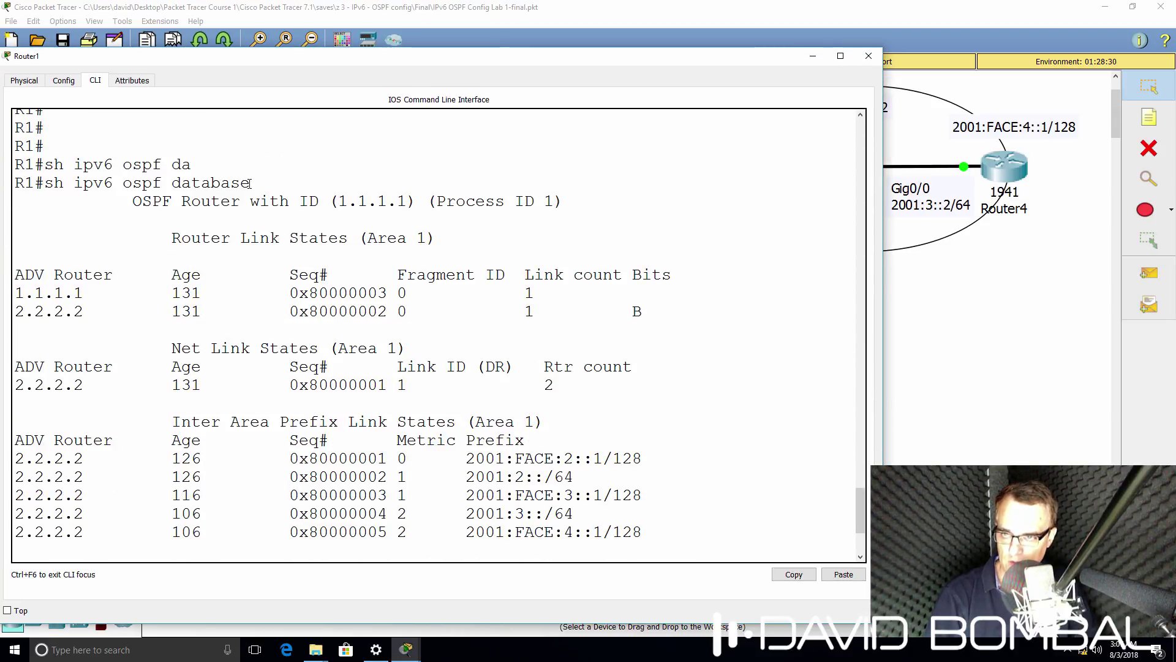
left_click_drag(260, 184, 59, 169)
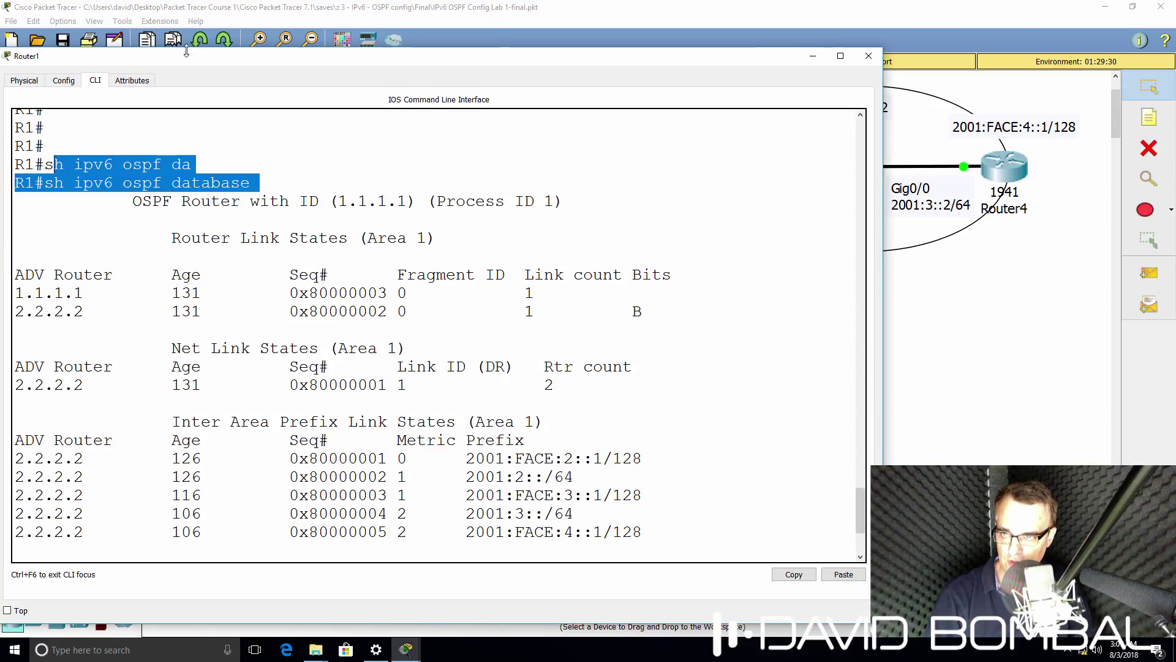
left_click_drag(186, 49, 186, 253)
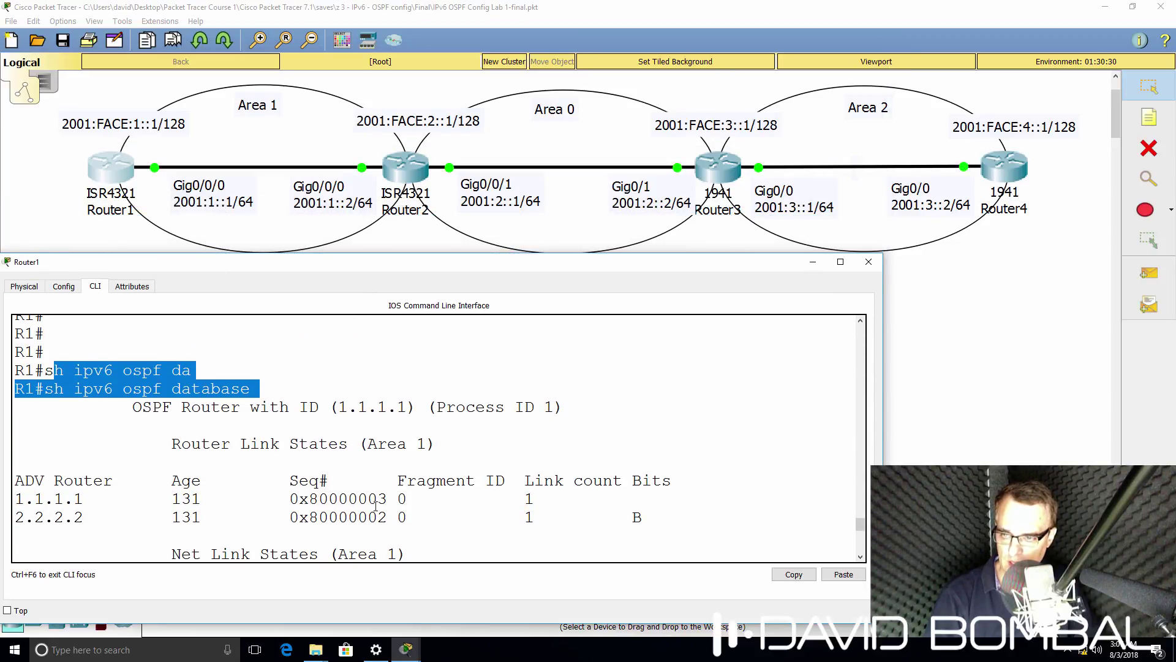
Highlight the Area 1 router LSAs and the network LSA from 2.2.2.2.
left_click_drag(494, 517, 13, 479)
left_click(280, 444)
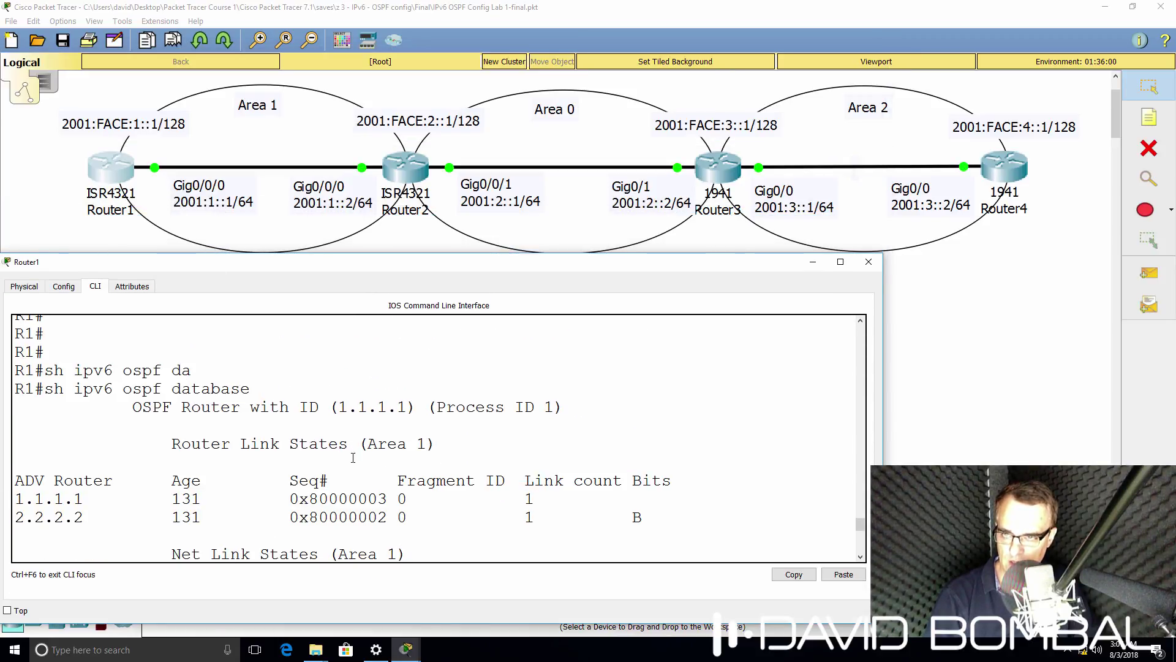
left_click_drag(443, 449, 56, 442)
scroll(159, 442, "down", 2)
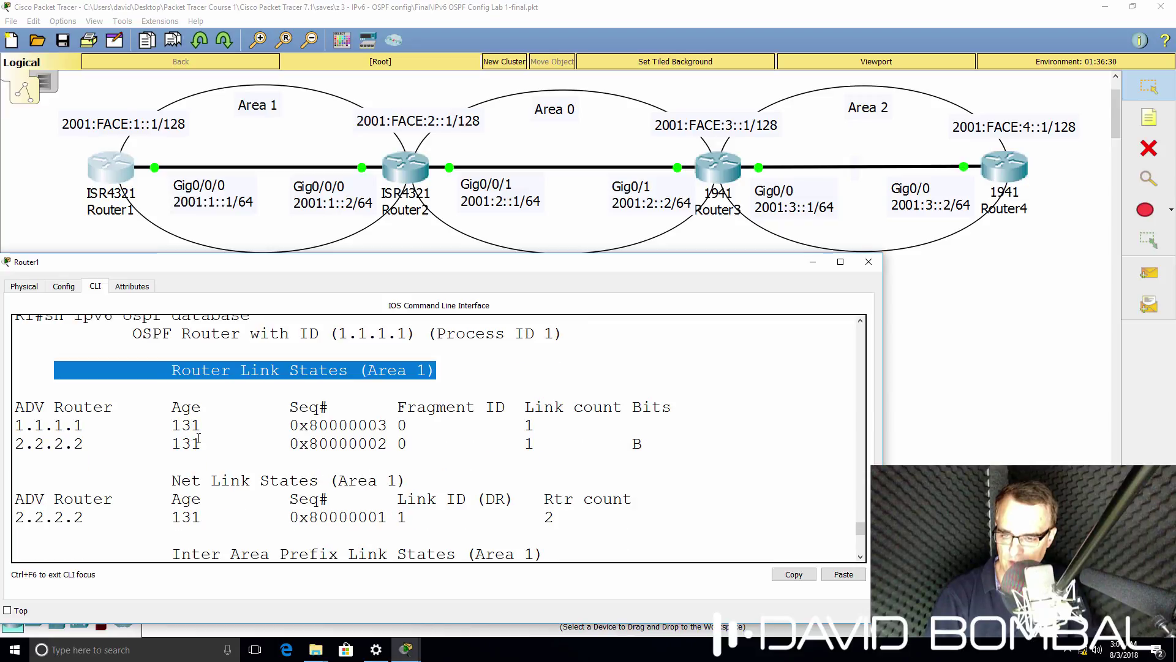
left_click_drag(408, 443, 150, 445)
left_click(624, 479)
left_click_drag(623, 480, 2, 468)
Highlight the Area 1 inter-area prefix LSAs advertised by 2.2.2.2.
scroll(207, 466, "down", 3)
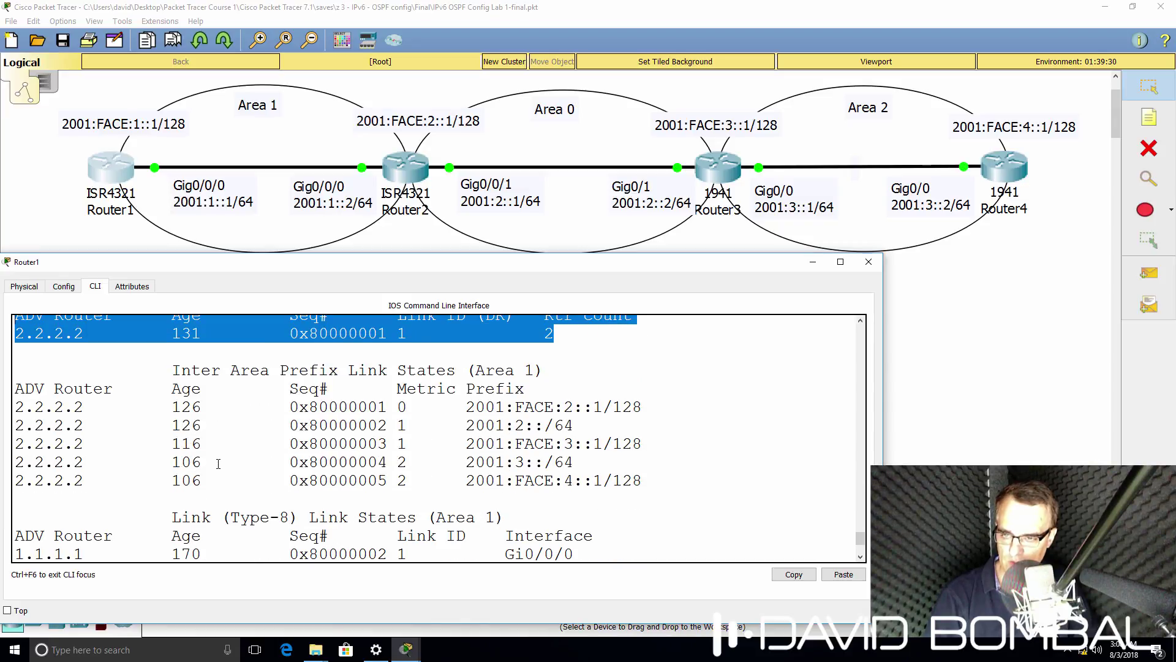
left_click_drag(150, 380, 687, 478)
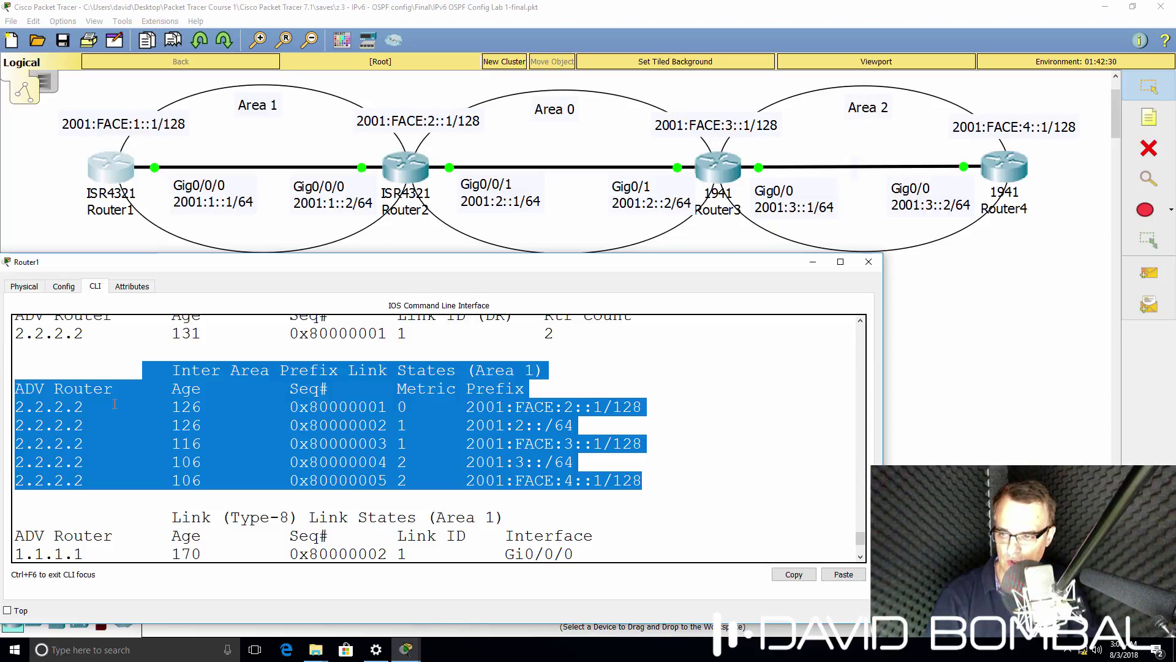
left_click_drag(15, 407, 103, 407)
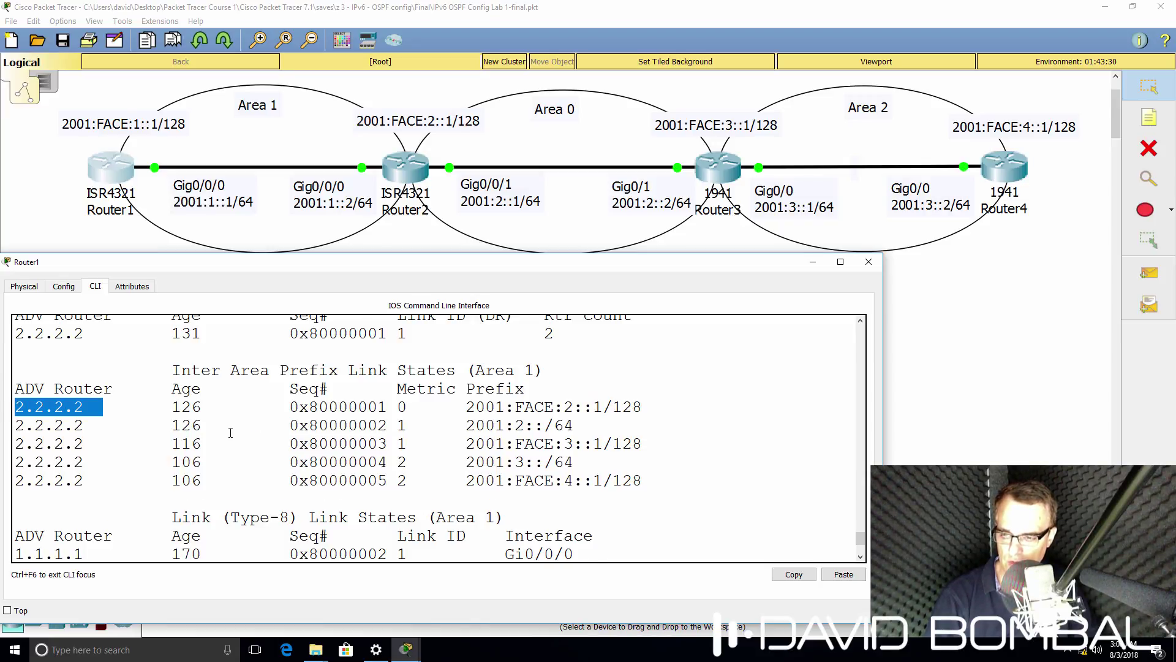
scroll(230, 433, "down", 1)
scroll(230, 433, "down", 2)
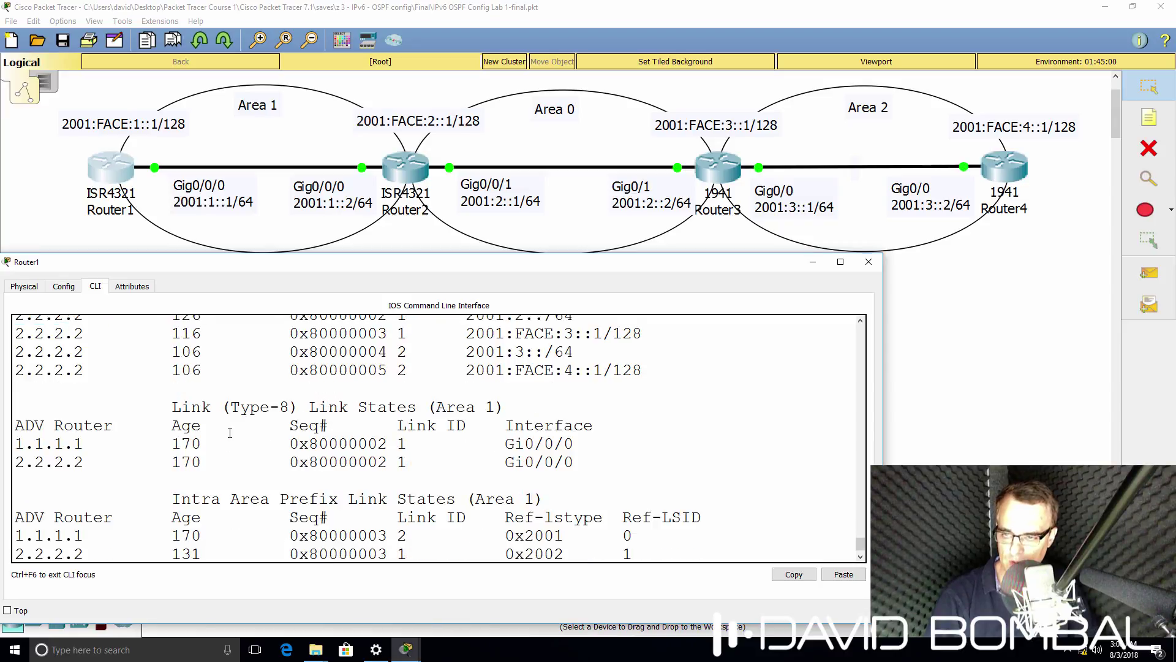
left_click_drag(162, 385, 652, 538)
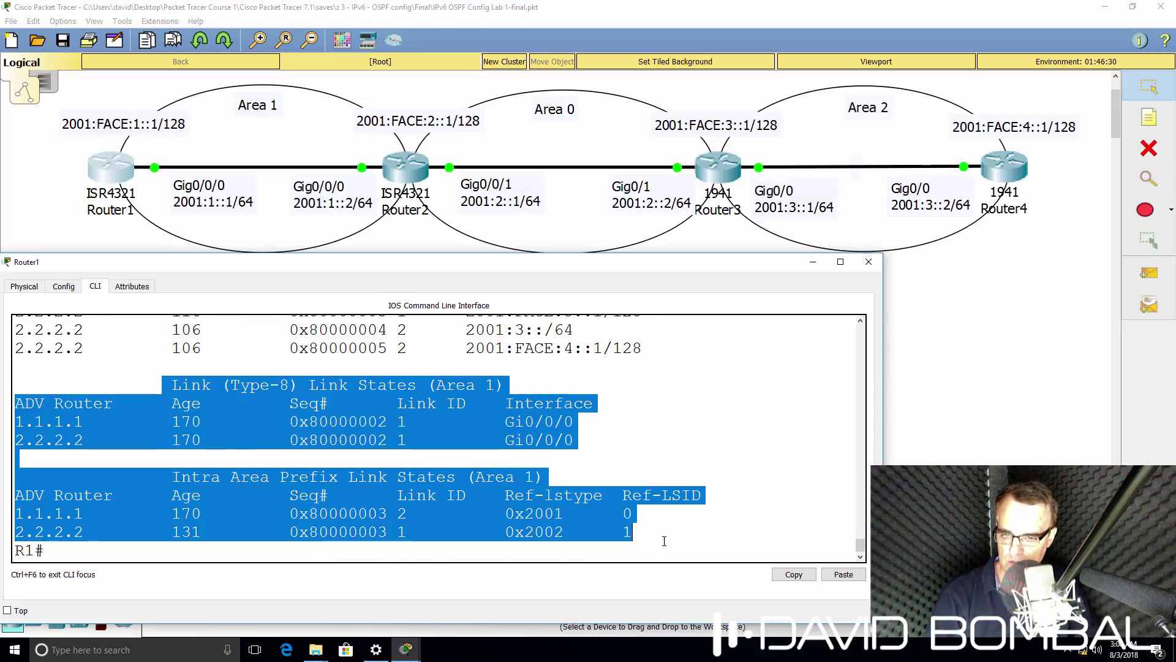
key("Return")
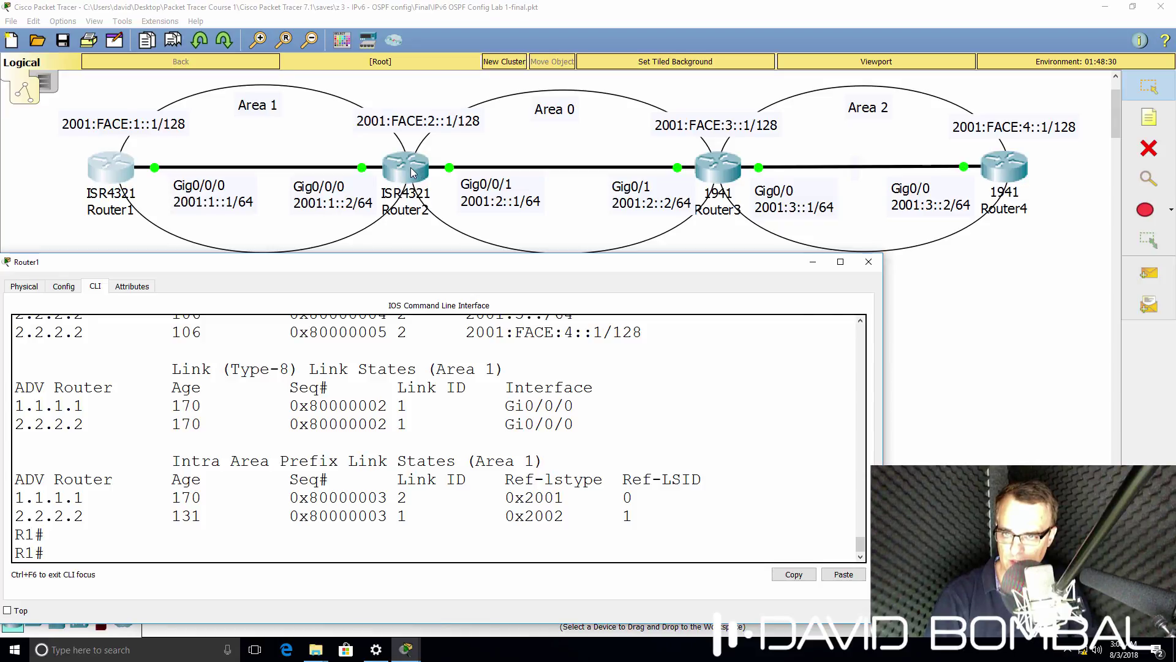
Open Router2's CLI in a widened window and enter privileged mode with 'en'.
left_click(406, 166)
left_click_drag(473, 130, 88, 264)
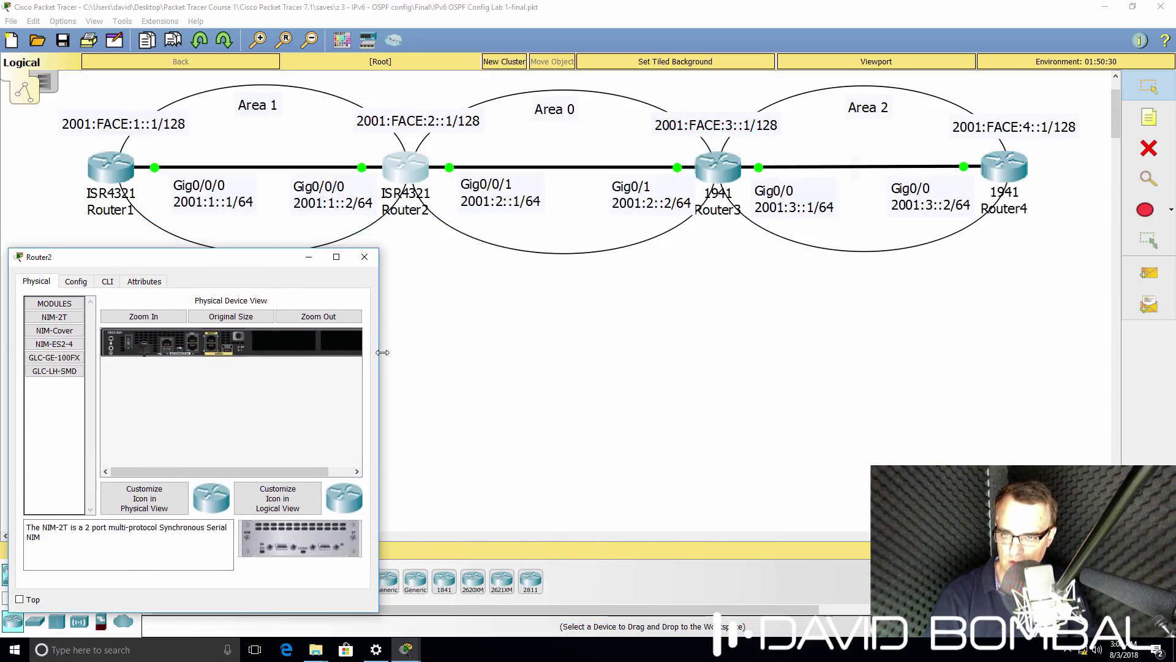
left_click_drag(383, 352, 919, 354)
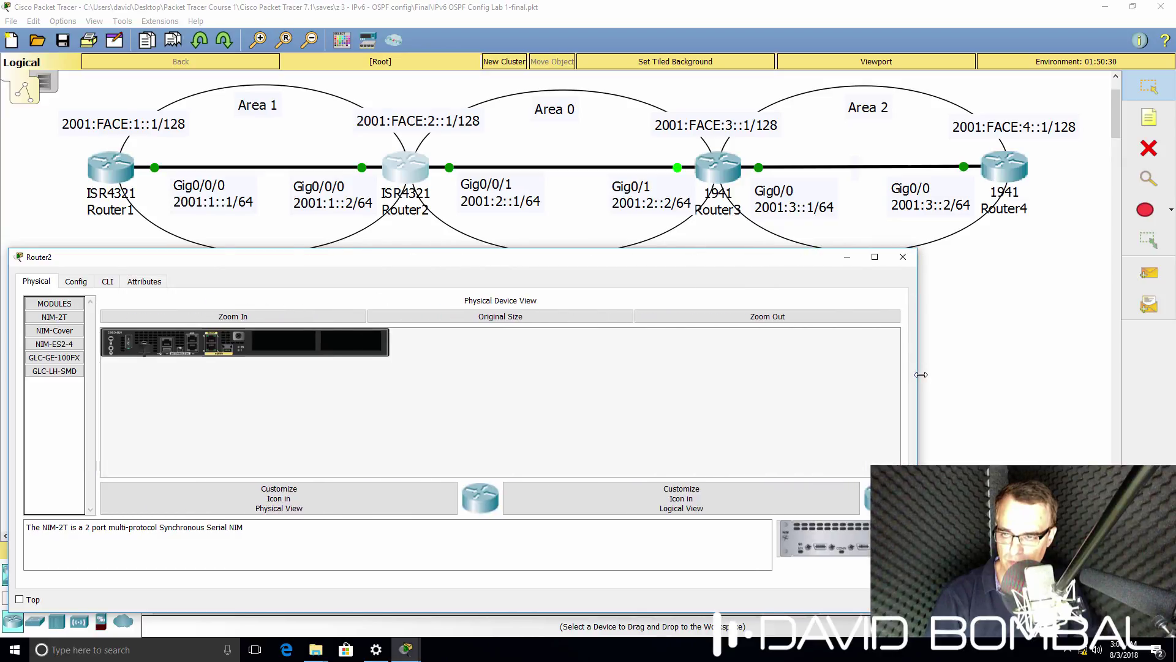
left_click(108, 282)
key("Return")
key("Return")
key("Return")
key("Return")
type("en")
key("Return")
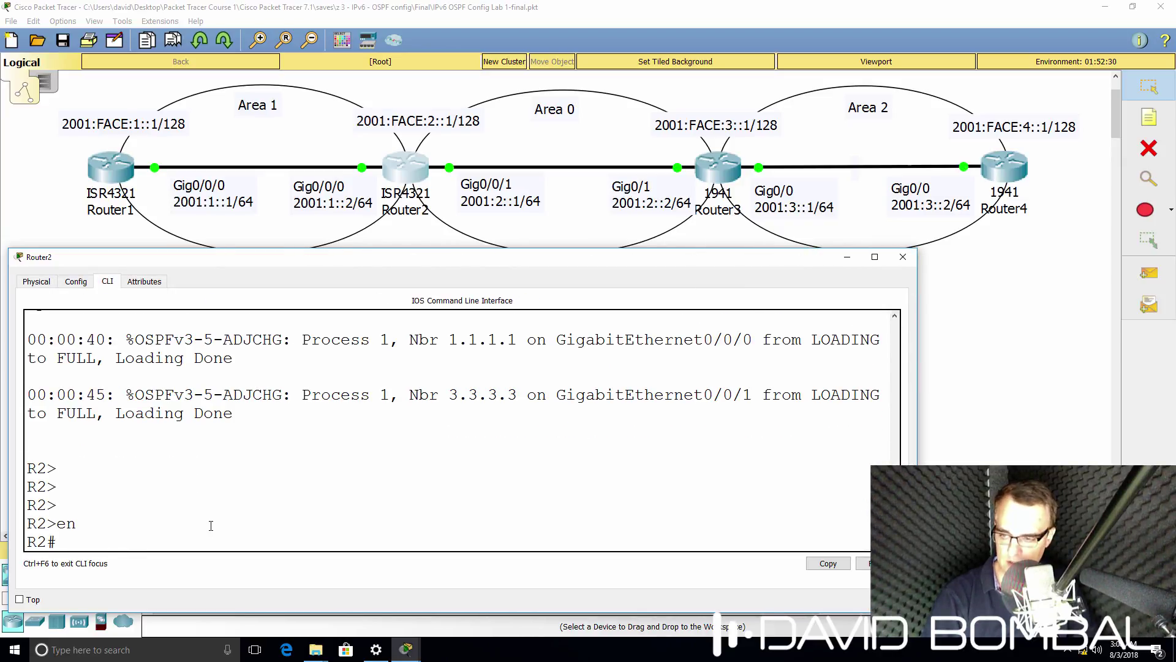
Run 'show ipv6 ospf database' on Router2 and highlight the command line.
type("show ipv6 ospf d")
key("Tab")
key("Return")
scroll(210, 526, "up", 10)
scroll(231, 495, "up", 10)
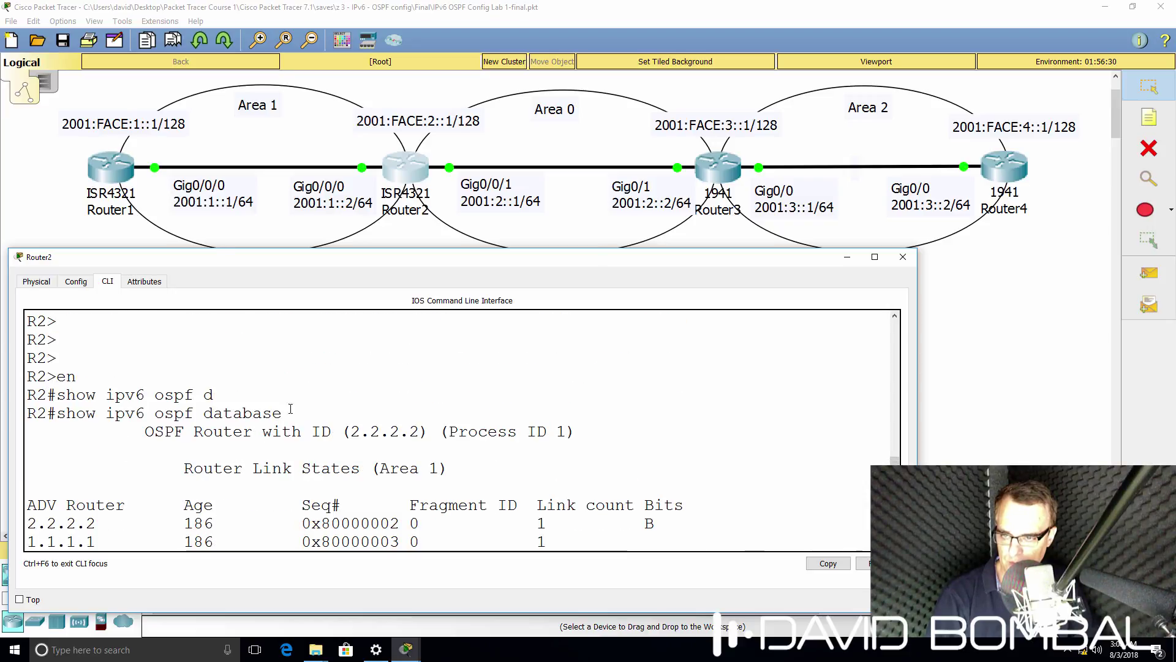
left_click_drag(292, 413, 106, 413)
left_click_drag(449, 468, 134, 468)
Highlight Router2's Area 1 router LSAs and Area 0 router LSAs from 2.2.2.2 and 3.3.3.3.
scroll(423, 477, "down", 1)
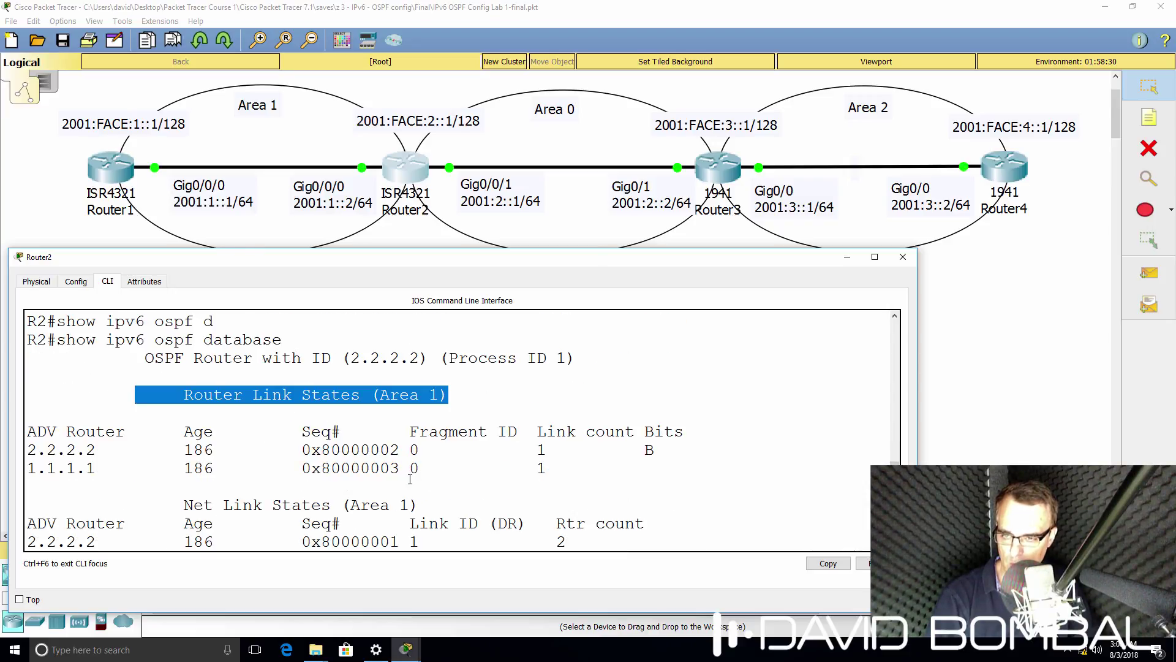
left_click_drag(436, 470, 2, 443)
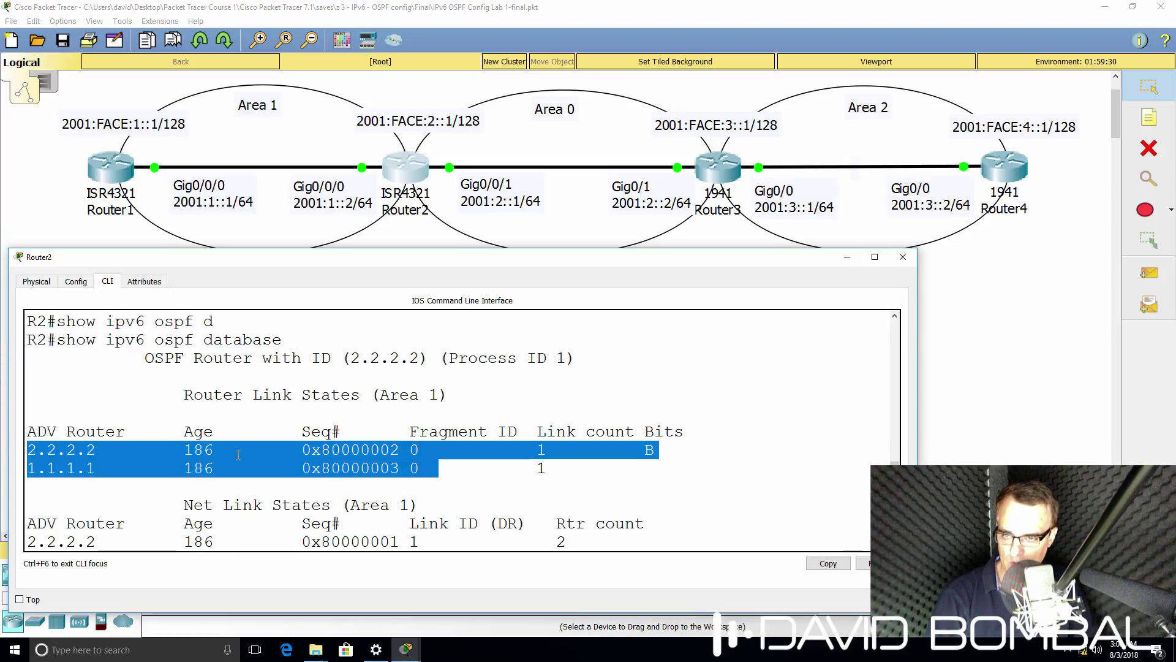
scroll(391, 422, "down", 1)
scroll(391, 423, "down", 1)
scroll(391, 423, "down", 5)
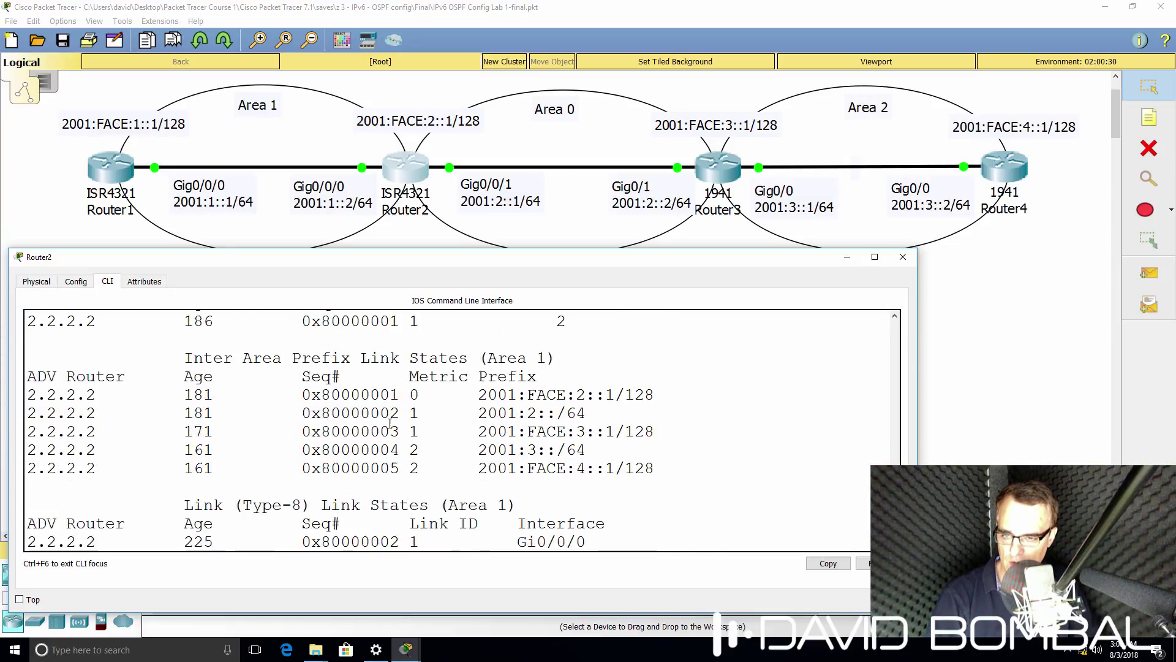
scroll(411, 399, "down", 1)
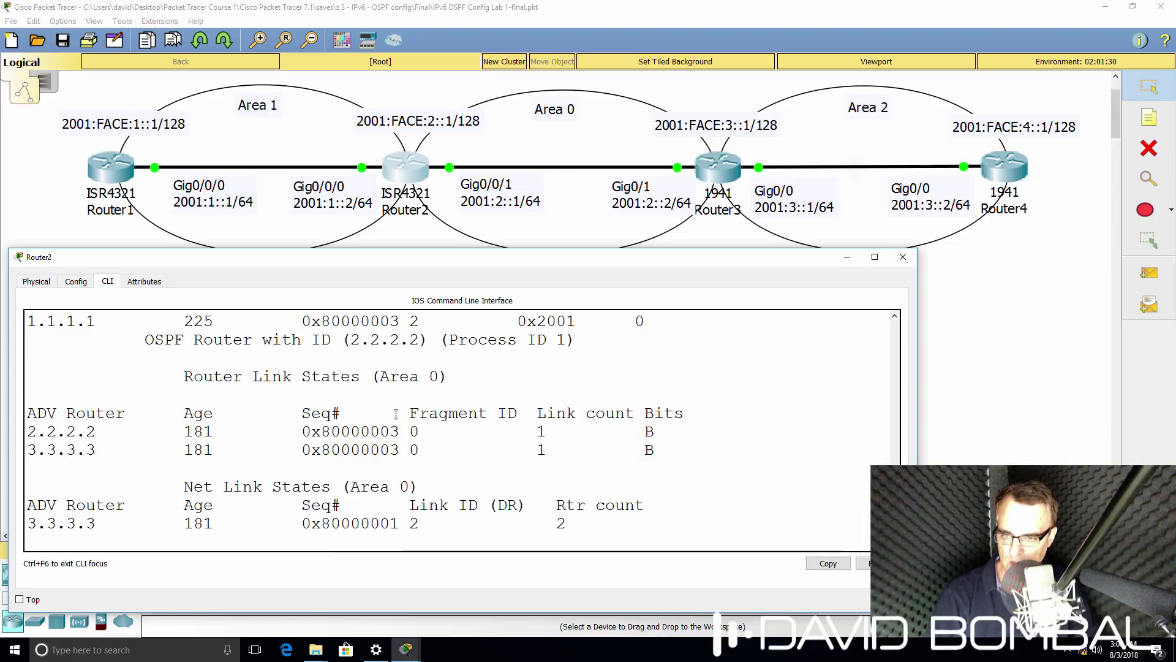
left_click_drag(462, 384, 162, 383)
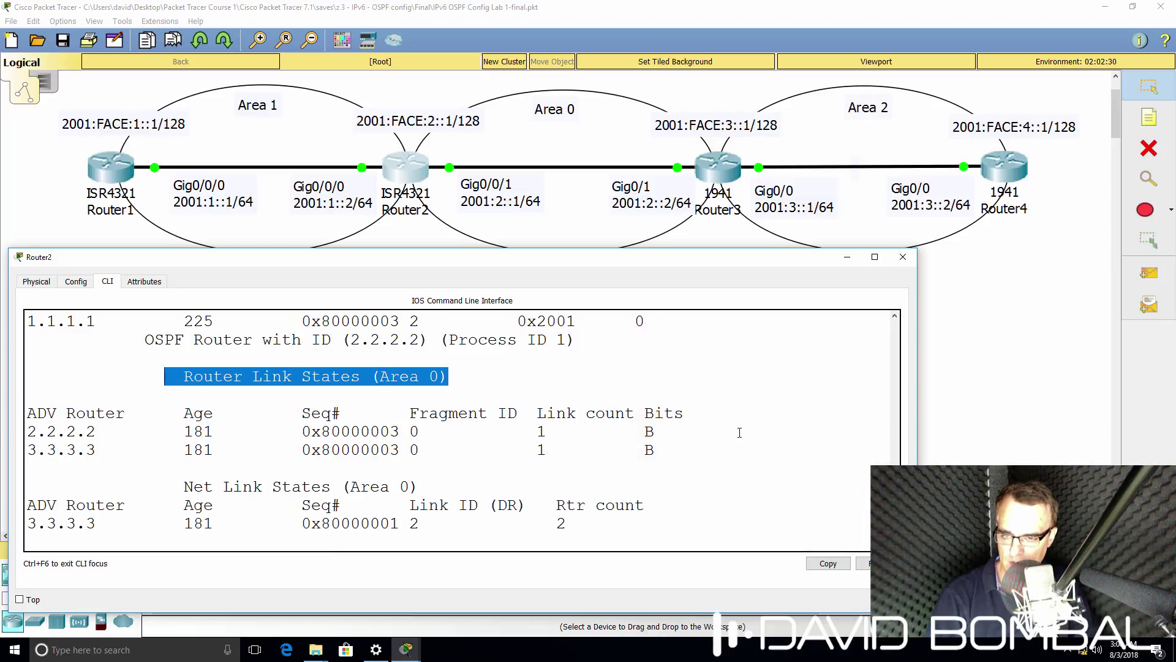
left_click_drag(660, 454, 15, 421)
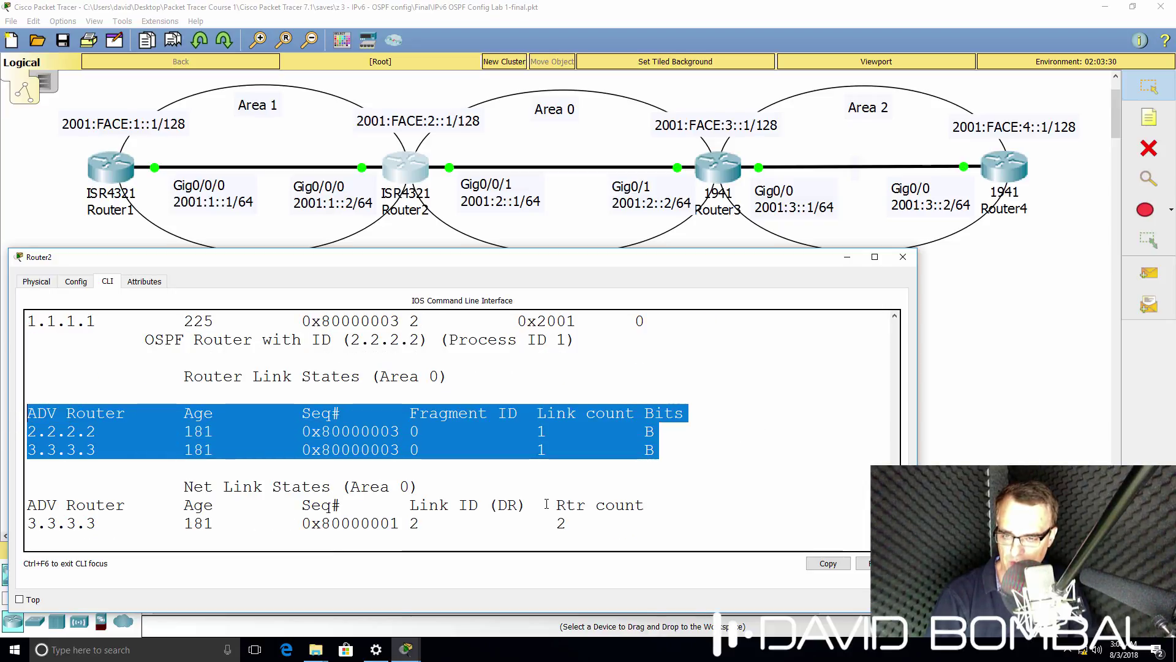
scroll(541, 475, "down", 2)
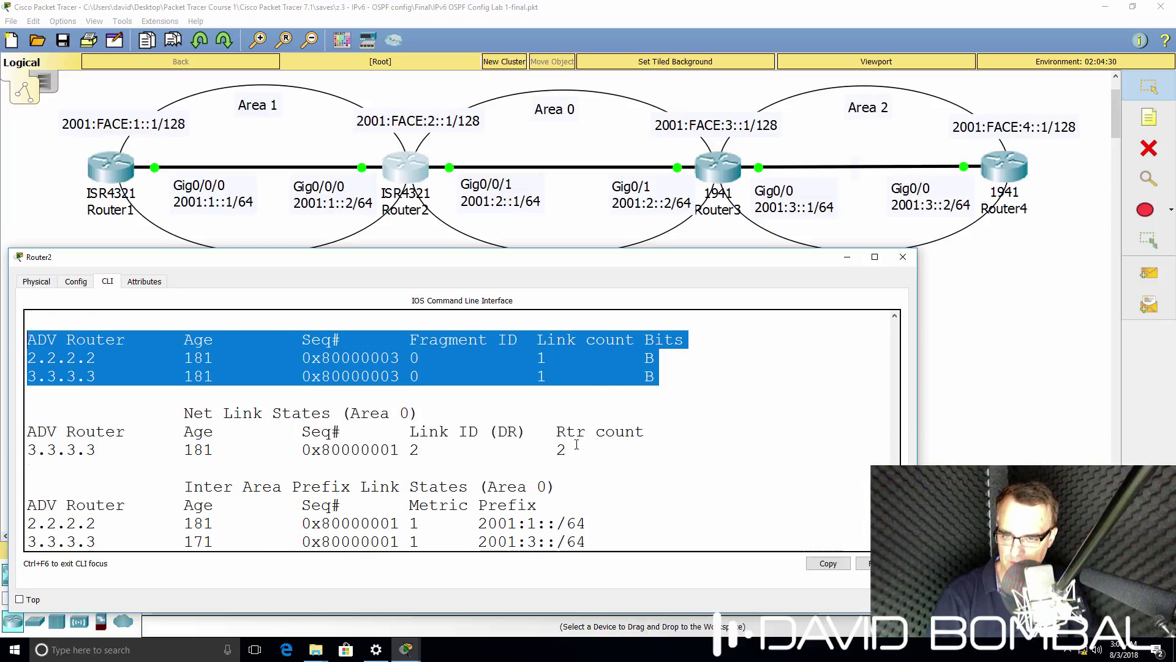
left_click_drag(566, 451, 37, 414)
Highlight the Area 0 link and intra-area prefix LSAs in Router2's database.
scroll(374, 468, "down", 2)
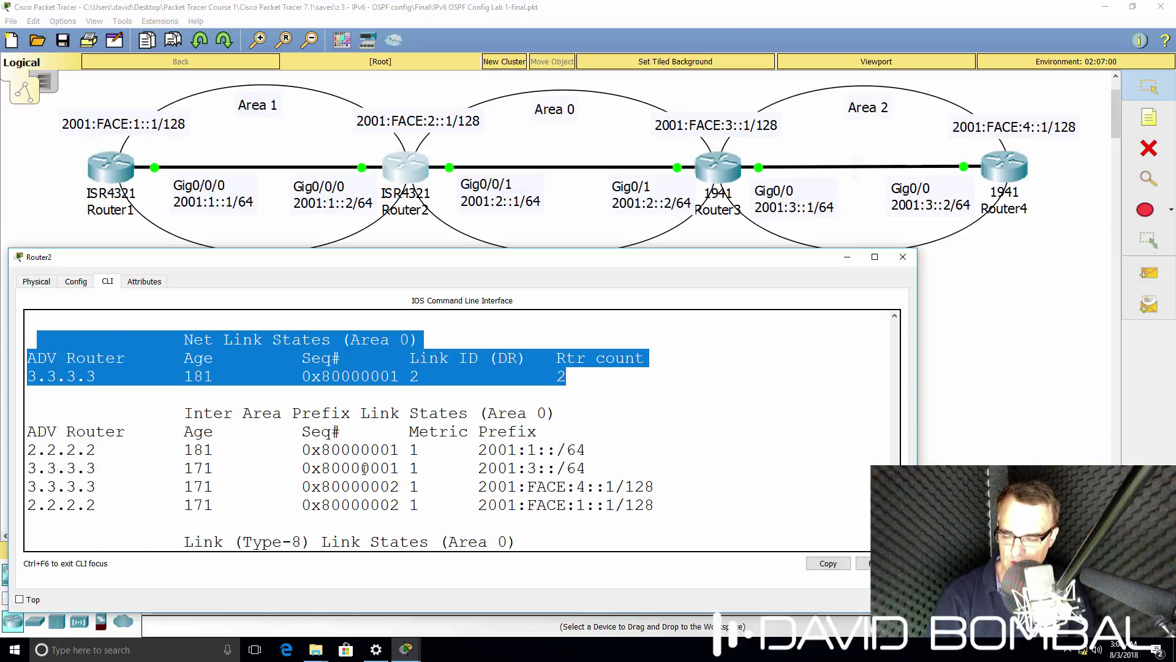
scroll(365, 469, "down", 1)
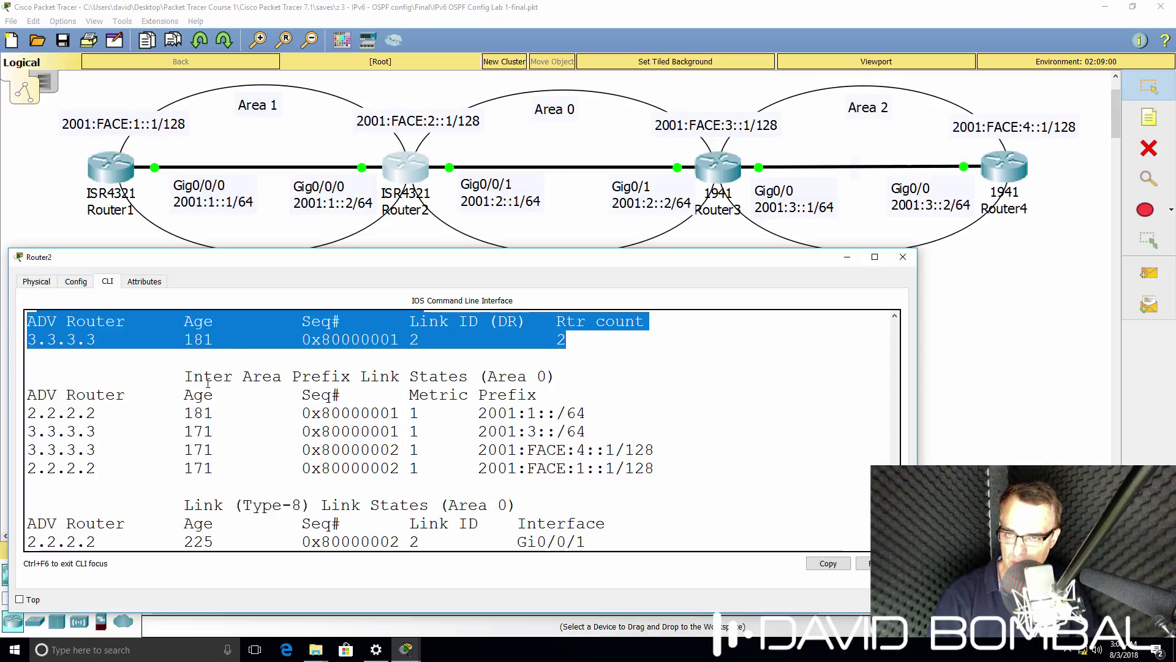
scroll(205, 381, "down", 1)
left_click_drag(131, 336, 696, 441)
scroll(696, 441, "down", 3)
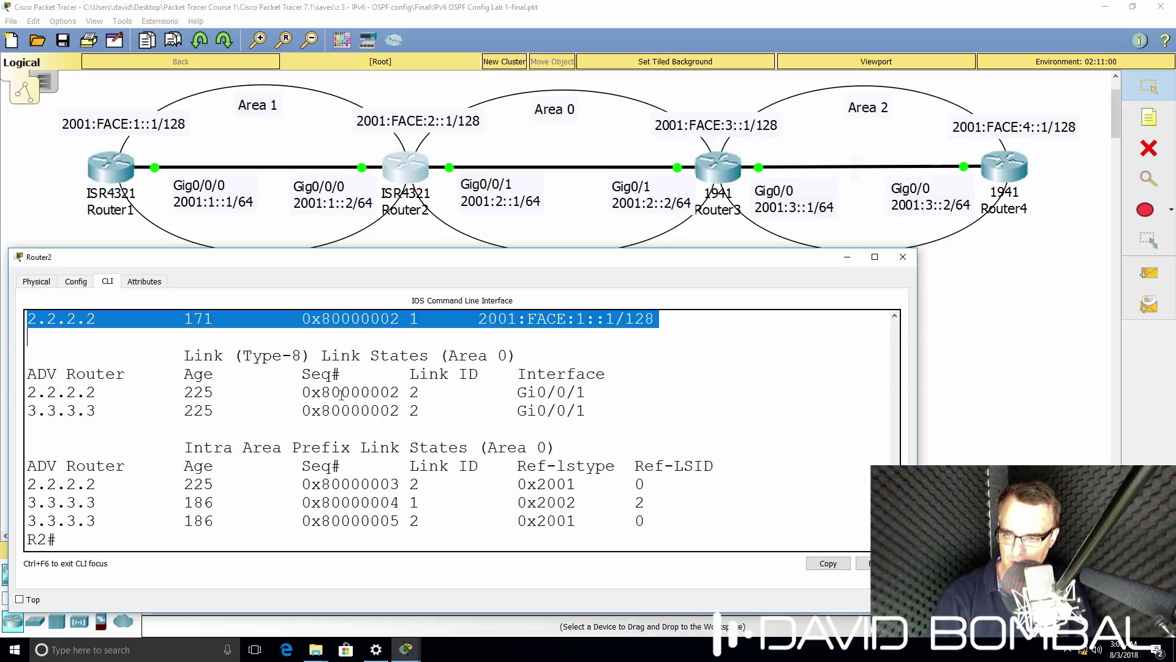
left_click_drag(214, 350, 745, 539)
left_click(762, 530)
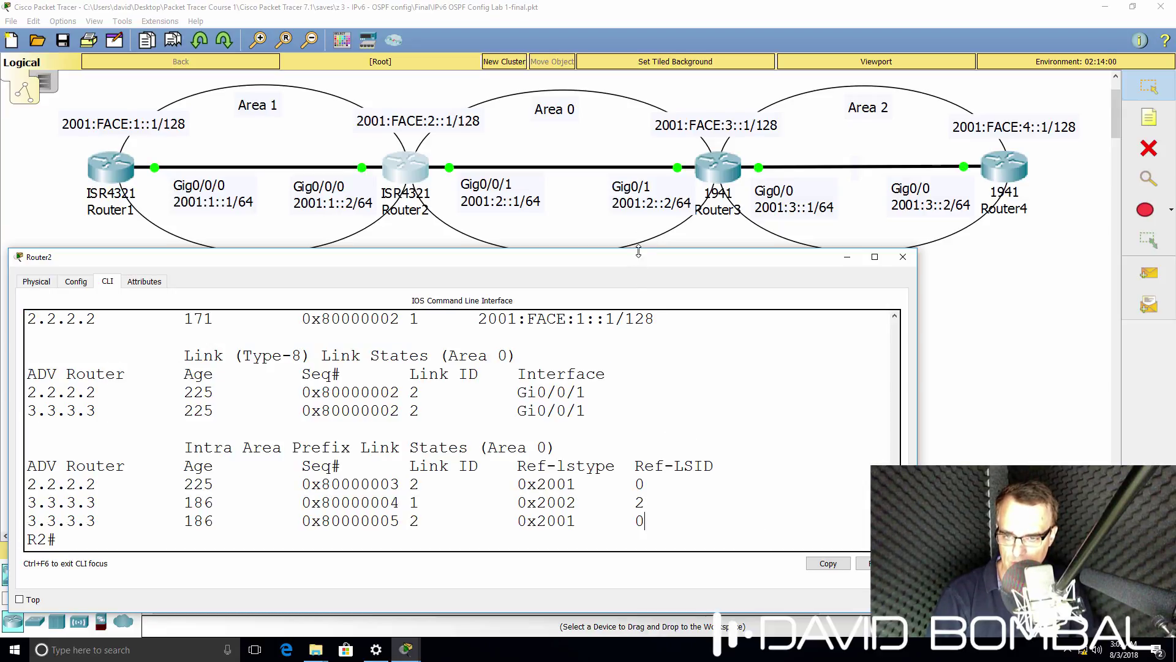
left_click_drag(638, 248, 637, 280)
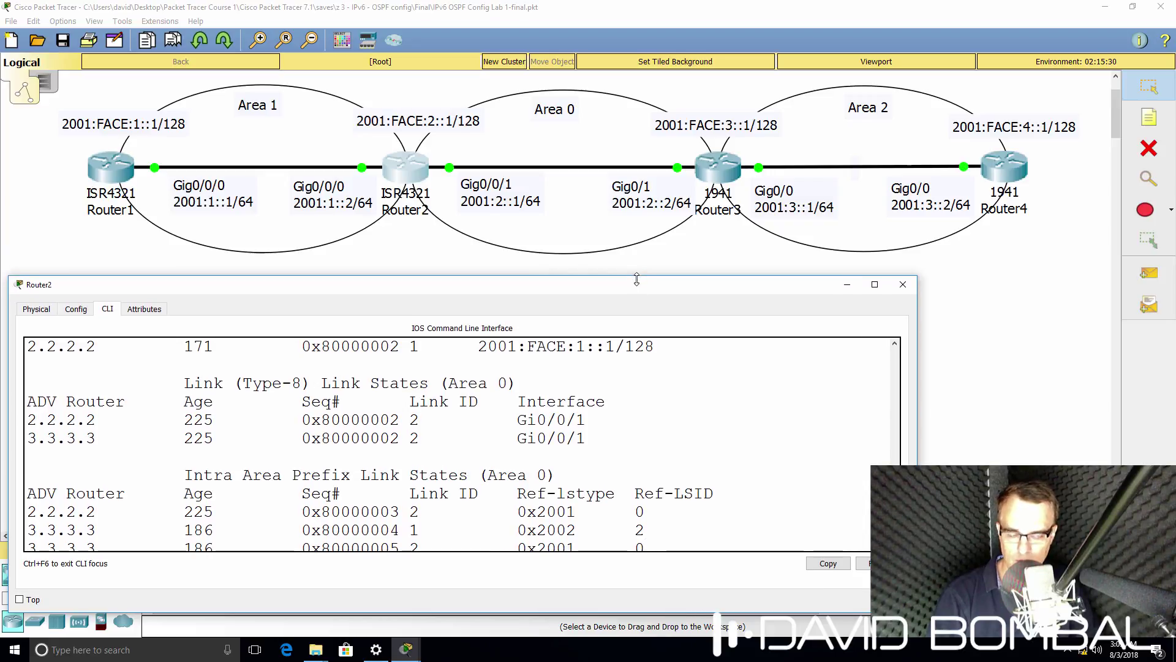